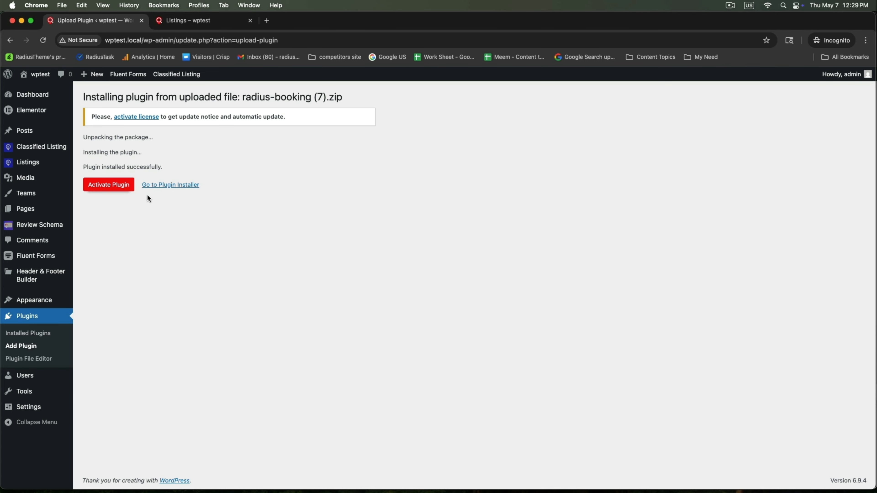
# Step: Activate Radius Booking, skip its setup wizard, then install and activate the radius-booking-pro (5).zip add-on
pyautogui.click(119, 191)
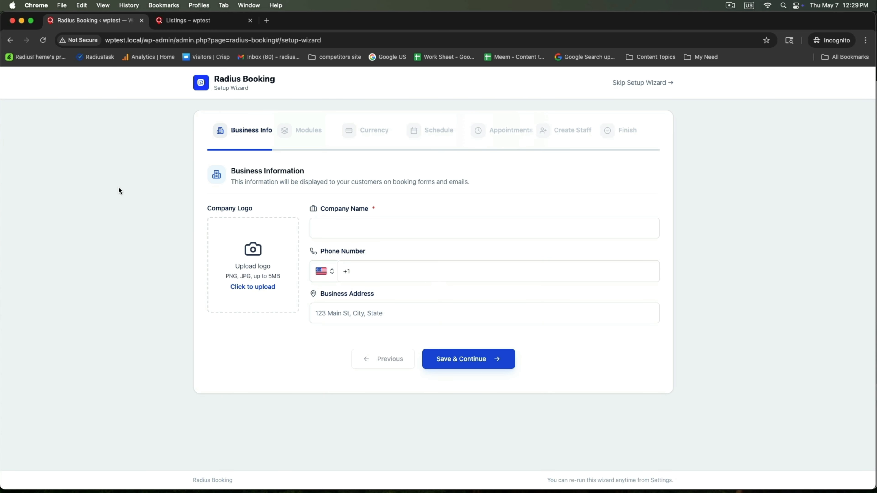
pyautogui.click(624, 85)
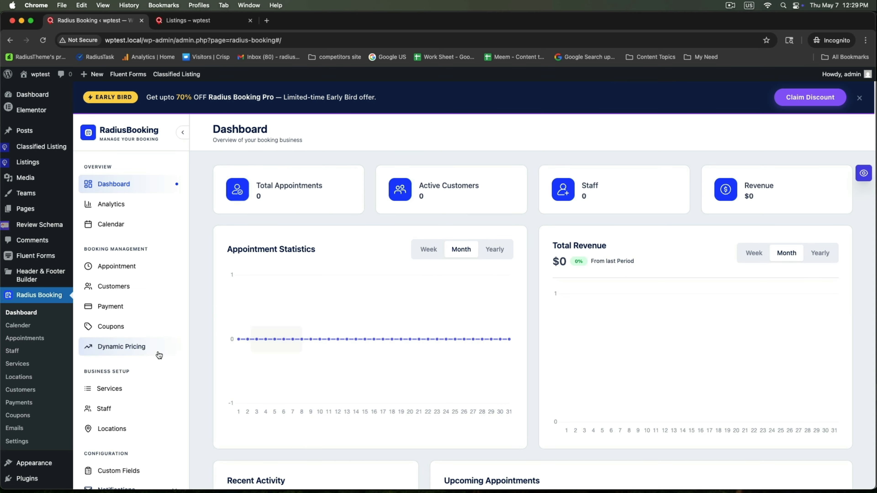
pyautogui.moveTo(13, 477)
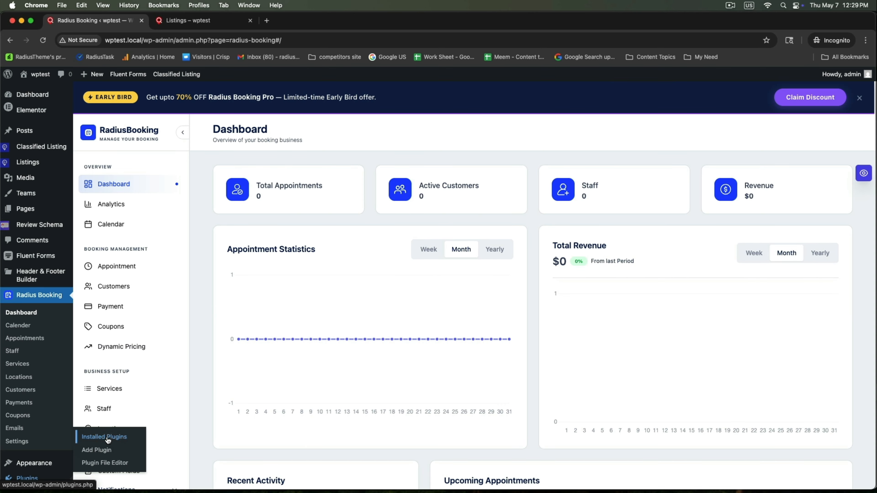
pyautogui.click(100, 450)
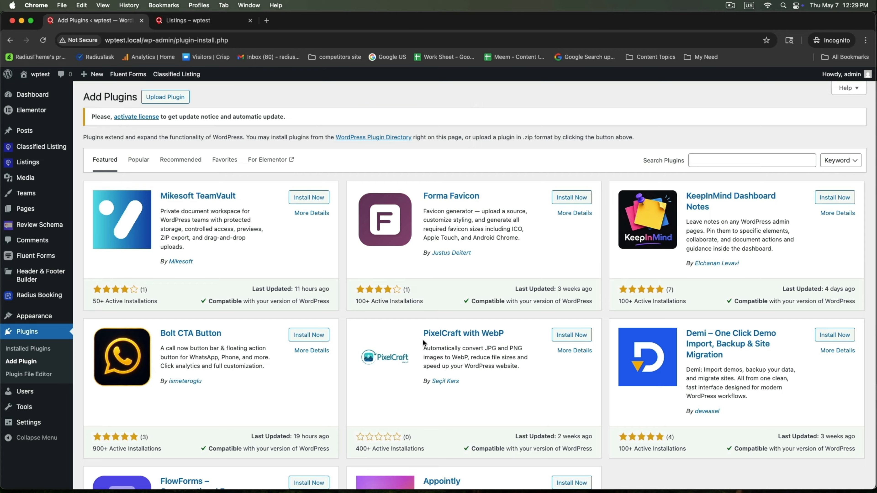
pyautogui.click(166, 97)
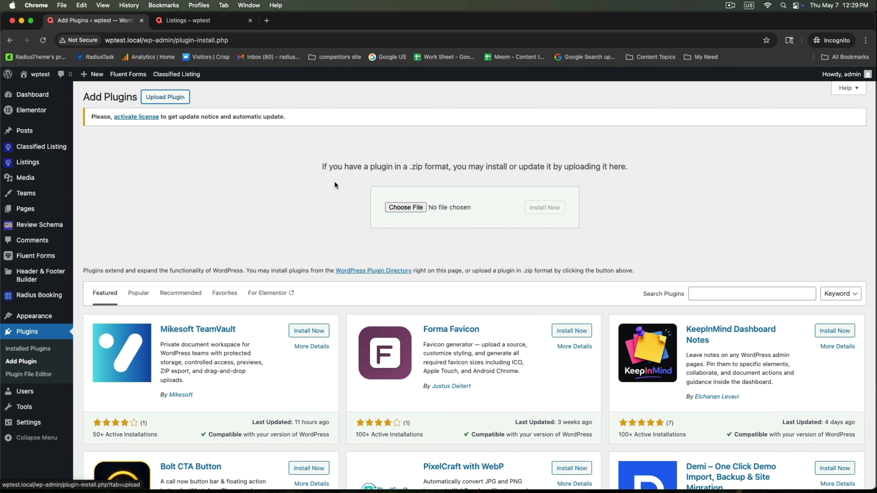
pyautogui.click(402, 206)
pyautogui.click(374, 240)
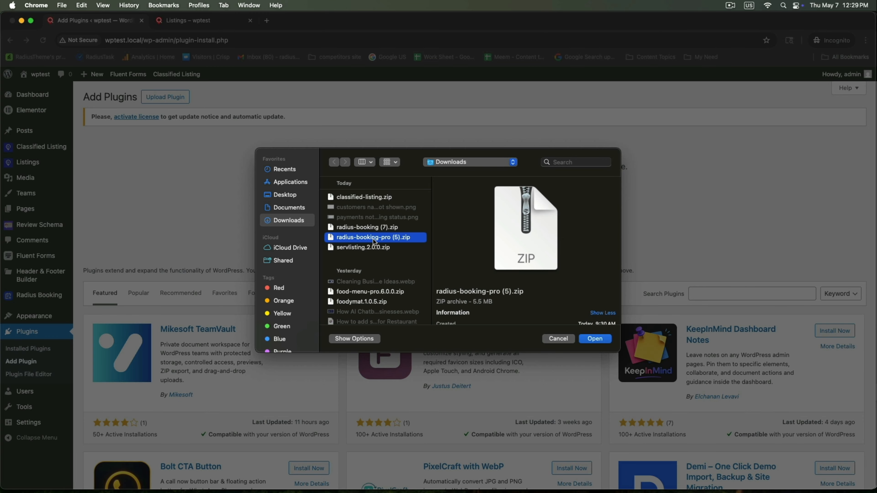
pyautogui.click(595, 338)
pyautogui.click(549, 208)
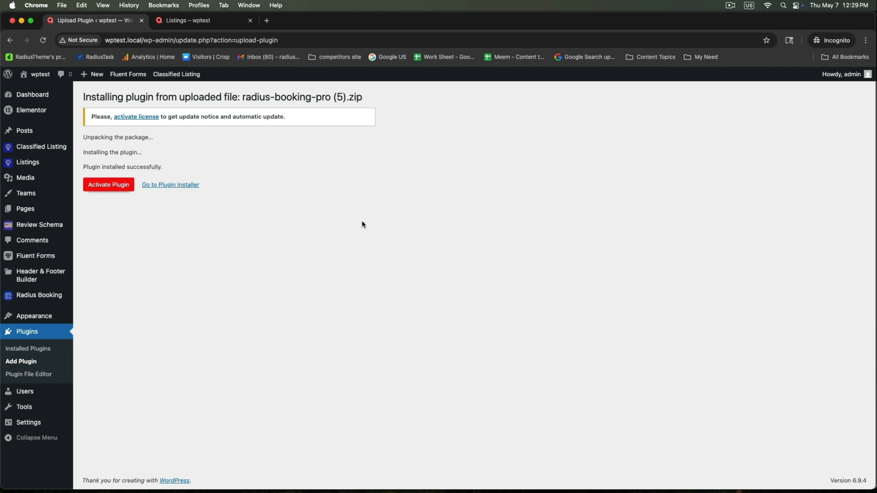
pyautogui.click(110, 185)
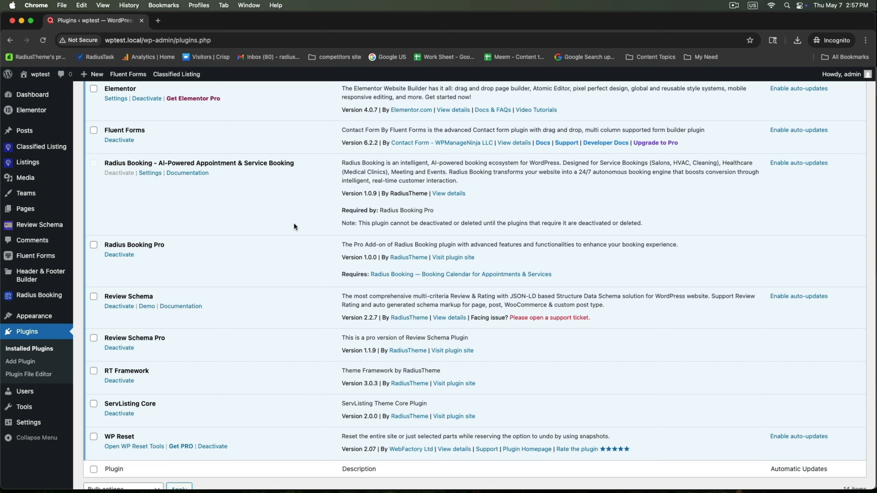
# Step: In General settings, enter company name Service Listing, a United States business phone and a New York address
pyautogui.click(150, 174)
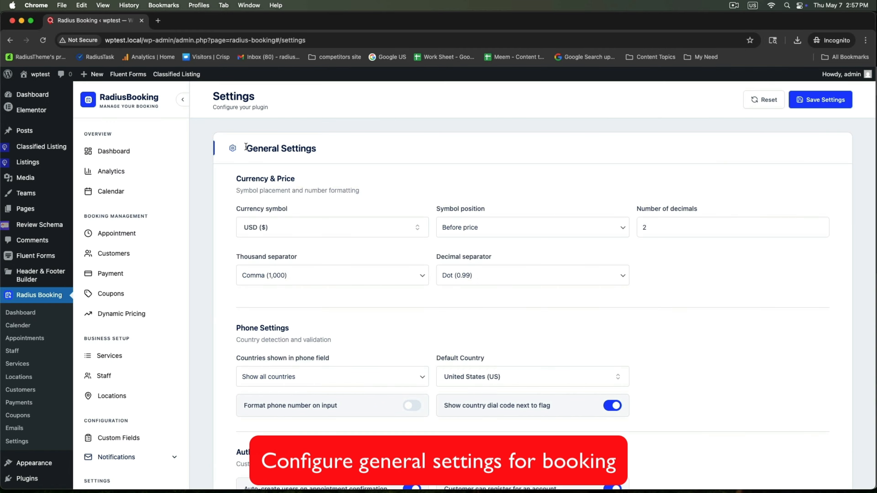
pyautogui.moveTo(245, 146); pyautogui.dragTo(362, 159)
pyautogui.scroll(-7, 352, 288)
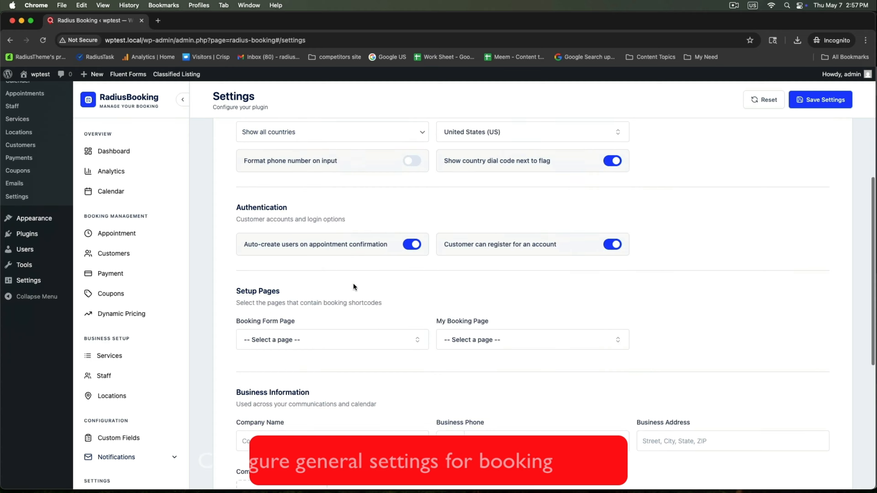
pyautogui.scroll(-5, 353, 287)
pyautogui.click(354, 284)
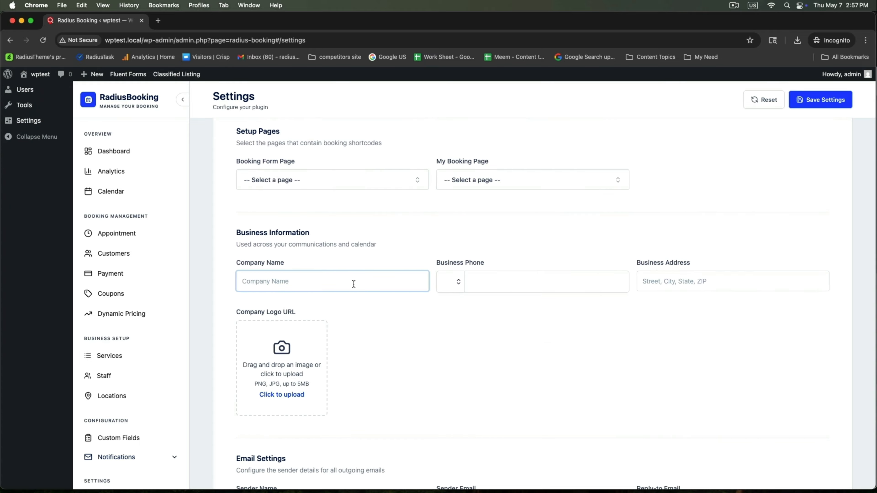
pyautogui.write('Service Listing')
pyautogui.click(497, 282)
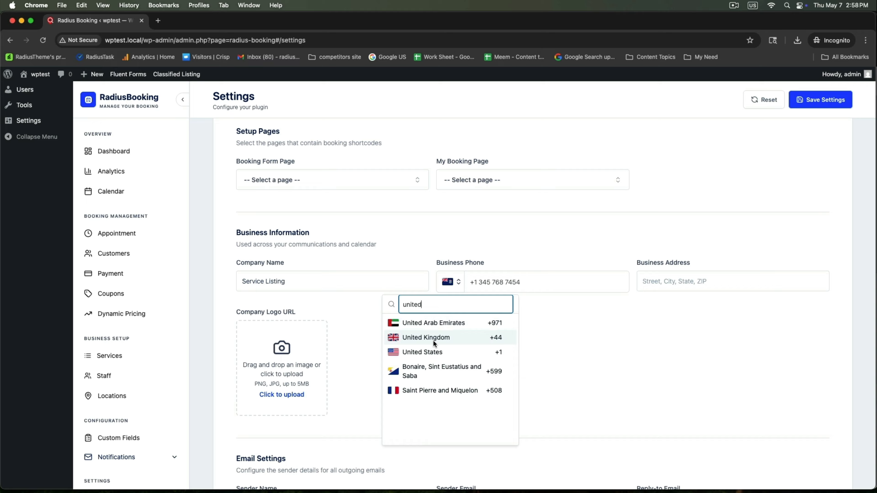
pyautogui.click(436, 351)
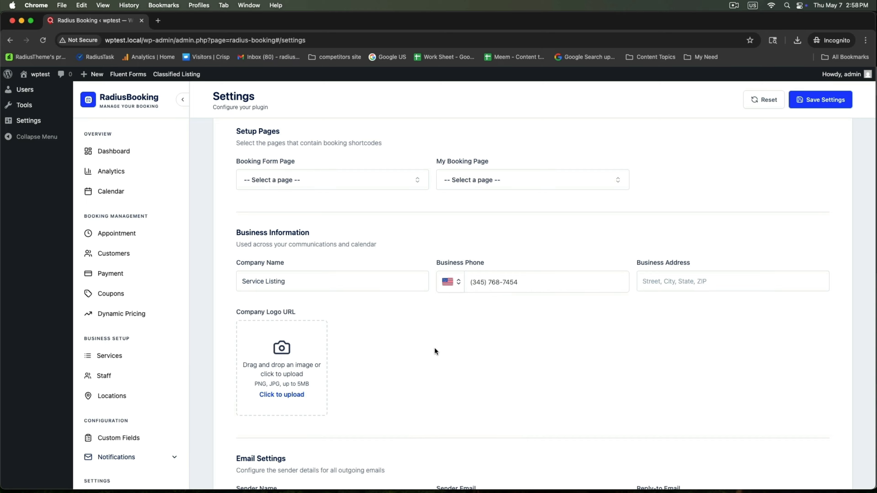
pyautogui.click(667, 282)
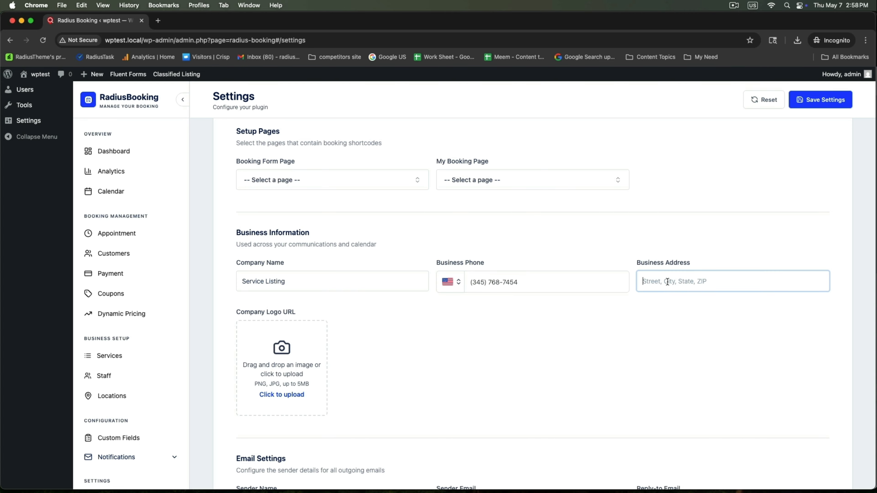
pyautogui.write('New York, United States')
# Step: Set the handshake image from the Media Library as the company logo and save
pyautogui.click(311, 335)
pyautogui.click(43, 190)
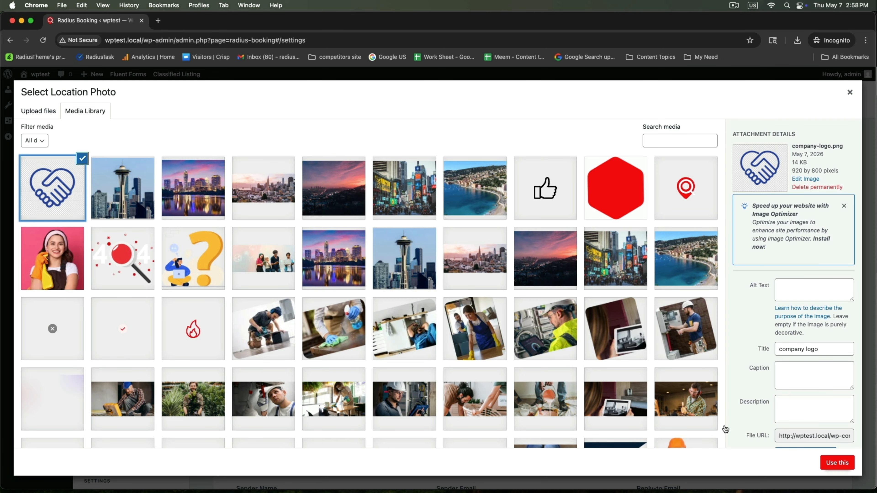
pyautogui.click(836, 463)
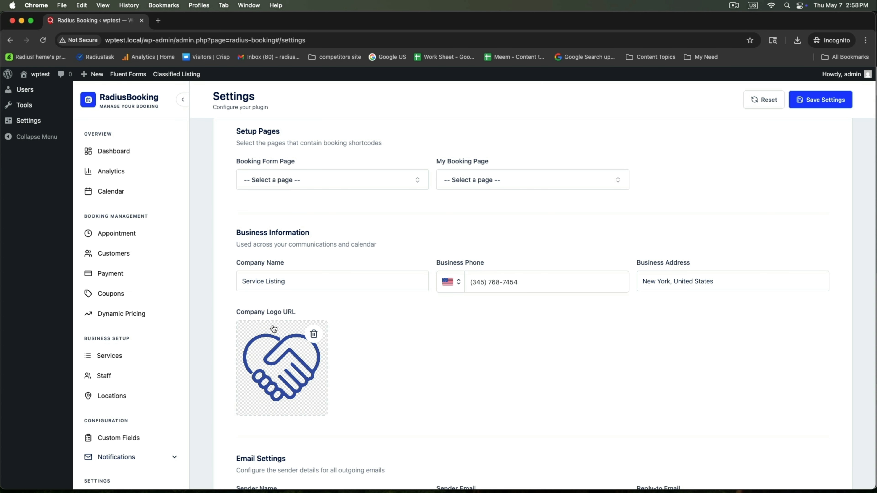
pyautogui.scroll(-3, 450, 353)
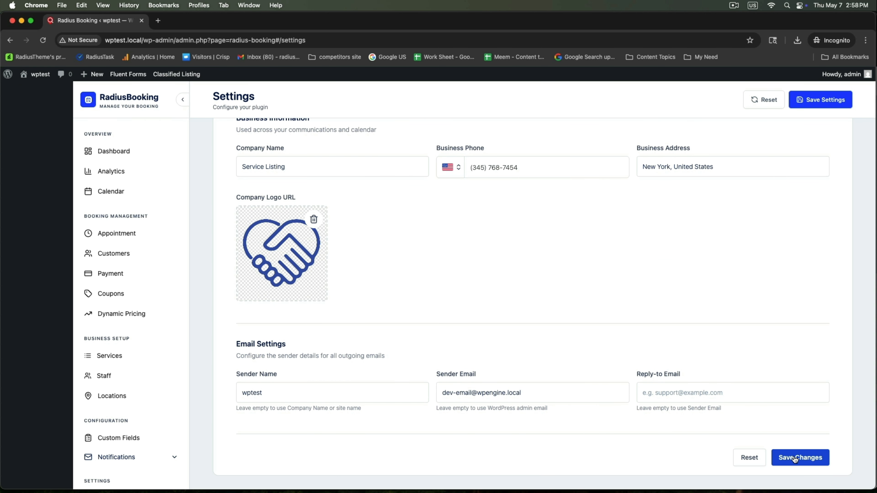
pyautogui.click(795, 458)
pyautogui.scroll(10, 542, 273)
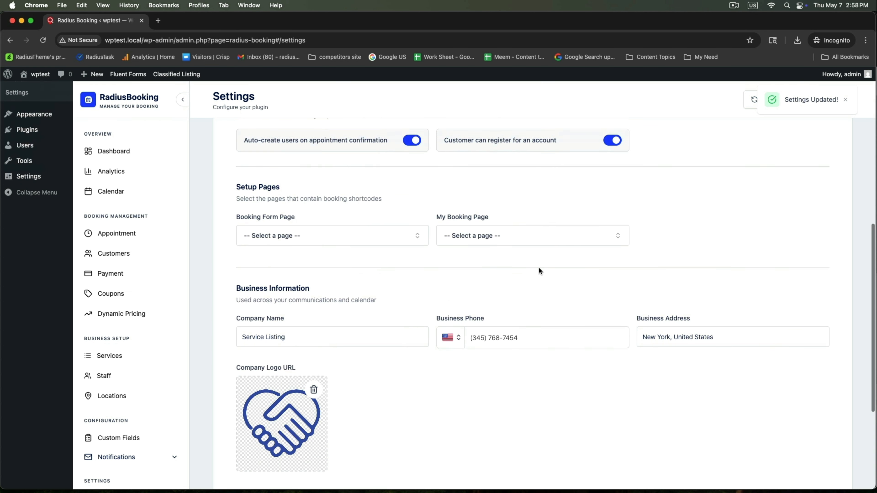
pyautogui.scroll(-10, 538, 269)
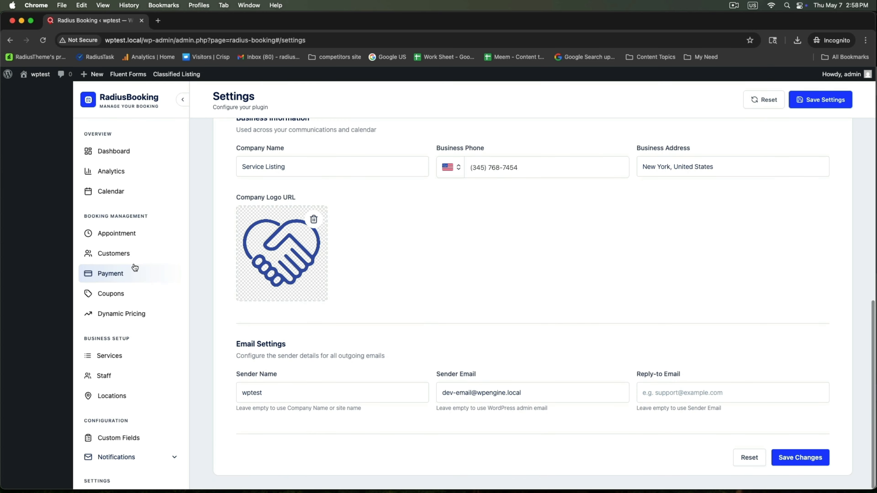
pyautogui.scroll(-7, 134, 269)
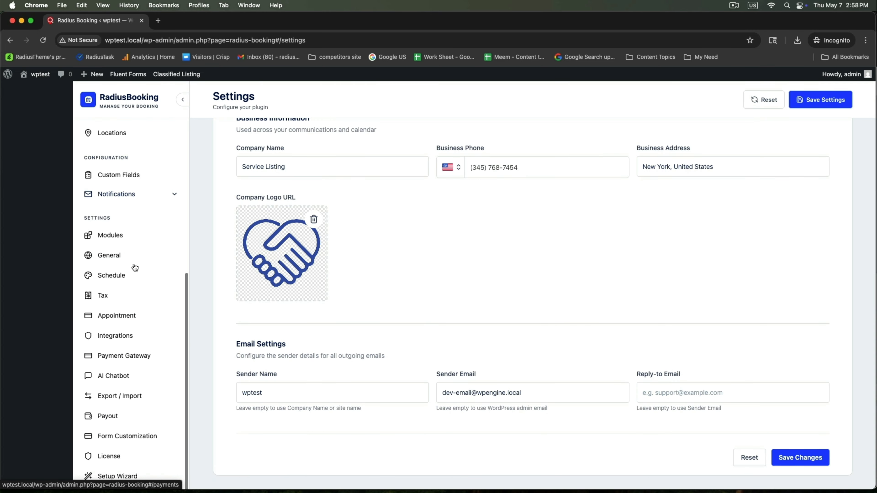
# Step: In the schedule settings, change Monday's closing time to 06:00 PM
pyautogui.click(106, 278)
pyautogui.scroll(15, 403, 274)
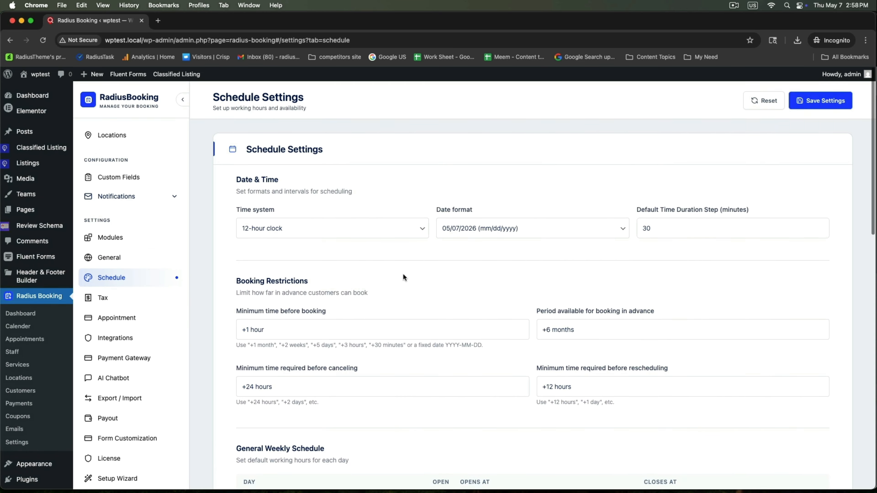
pyautogui.scroll(-2, 465, 262)
pyautogui.scroll(-9, 372, 277)
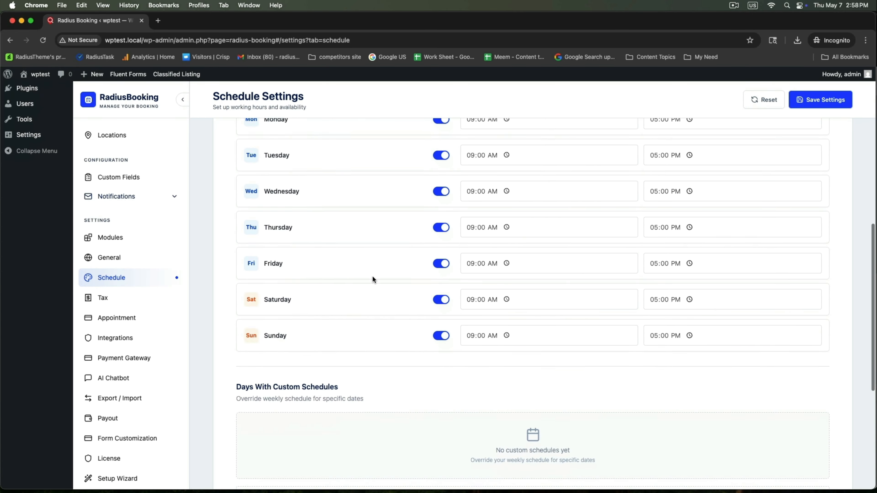
pyautogui.scroll(4, 323, 274)
pyautogui.scroll(1, 324, 272)
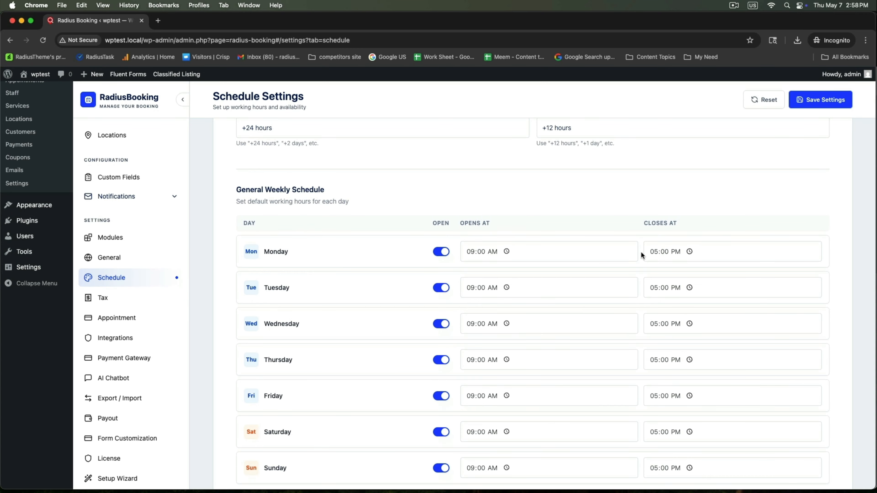
pyautogui.click(656, 252)
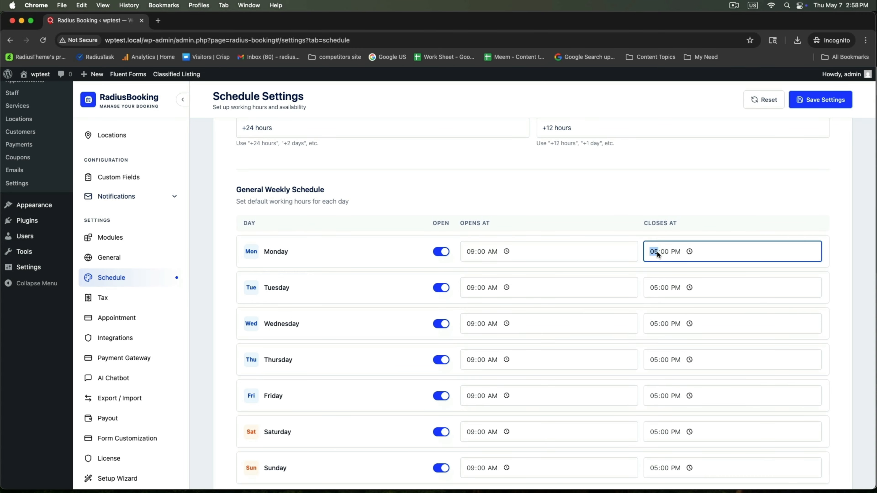
pyautogui.click(658, 288)
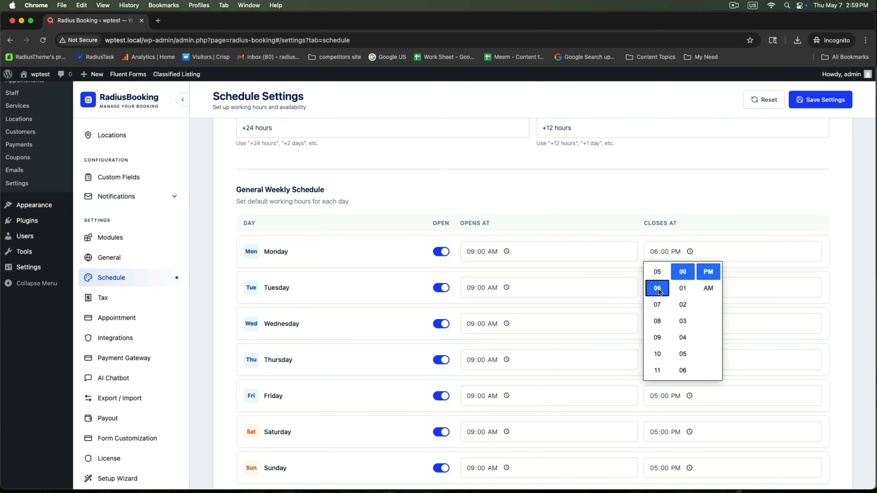
pyautogui.click(750, 275)
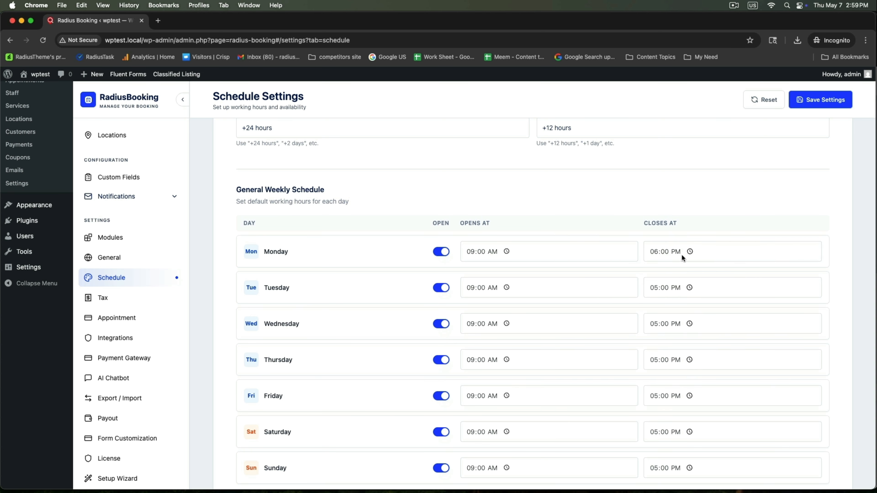
# Step: Mark Saturday as closed, save the weekly schedule, and go to the Integrations settings
pyautogui.scroll(-5, 319, 346)
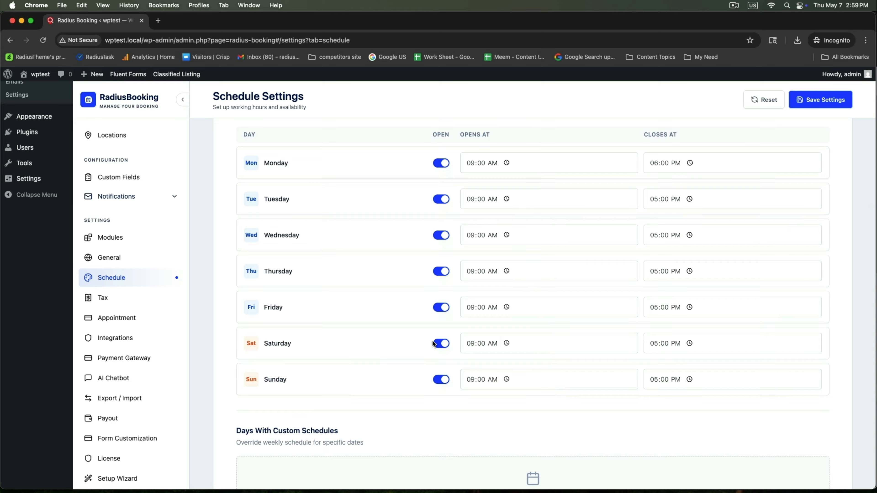
pyautogui.click(440, 344)
pyautogui.scroll(-15, 439, 380)
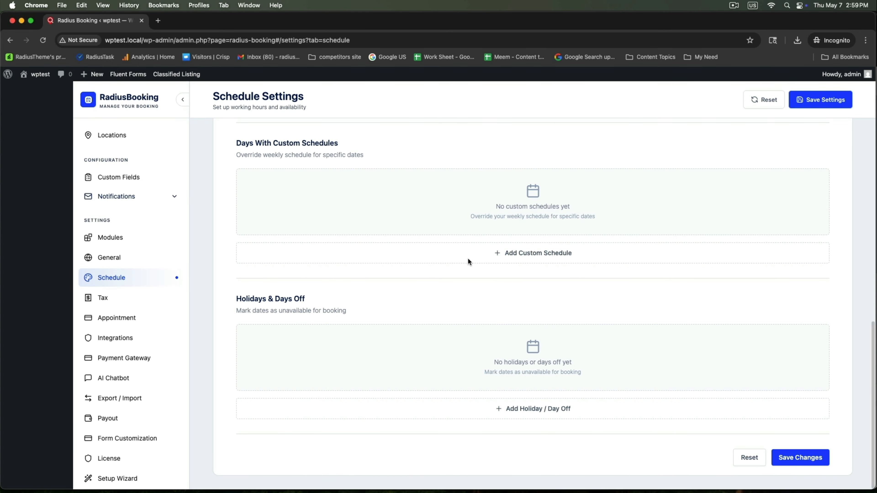
pyautogui.moveTo(240, 299); pyautogui.dragTo(363, 307)
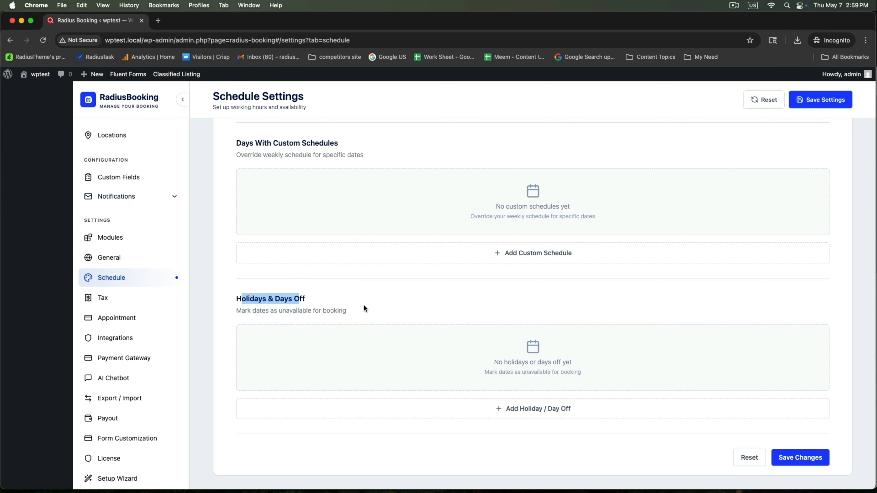
pyautogui.click(791, 458)
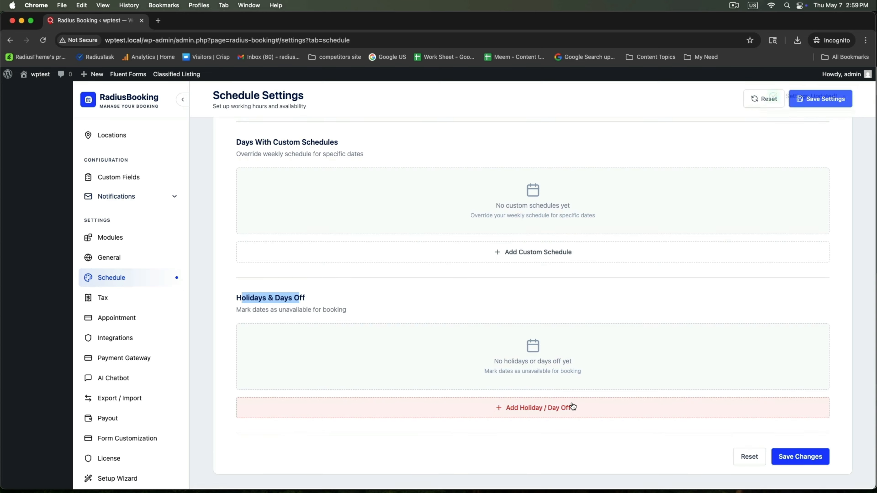
pyautogui.click(108, 338)
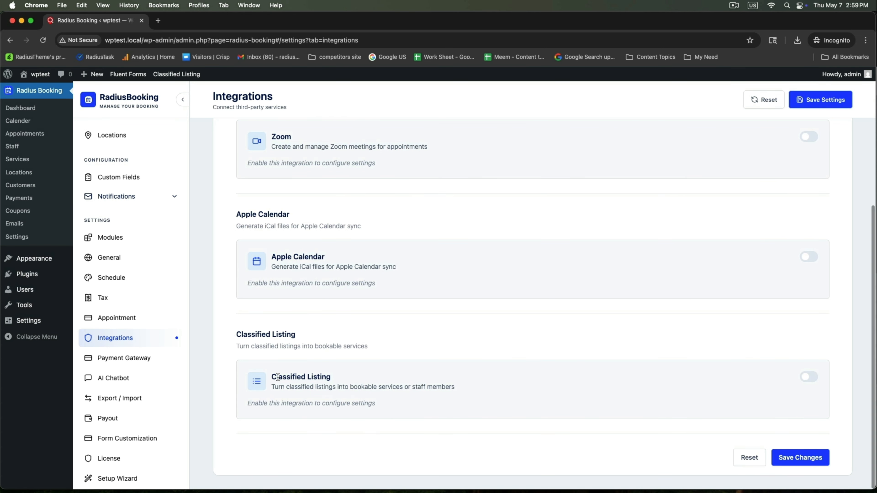
# Step: Enable the Classified Listing integration as Listing as Service, with 60-minute default duration, and save
pyautogui.moveTo(238, 338); pyautogui.dragTo(335, 342)
pyautogui.click(808, 377)
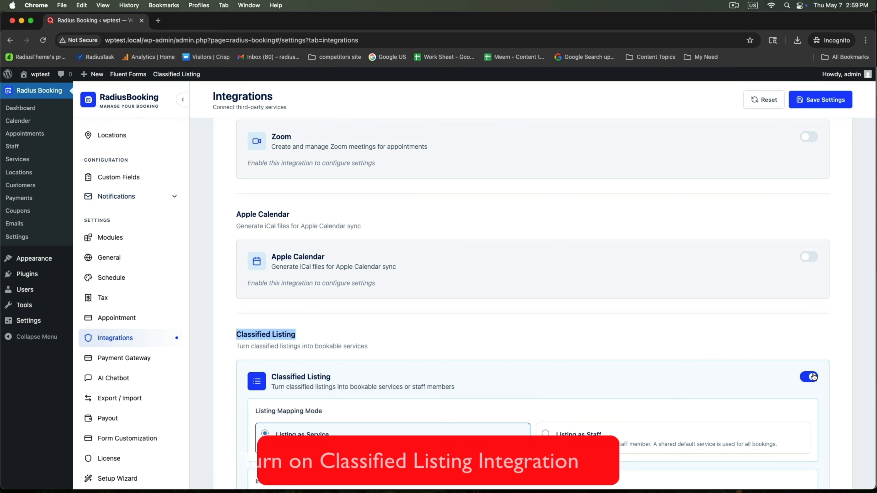
pyautogui.scroll(-2, 658, 388)
pyautogui.scroll(-3, 659, 389)
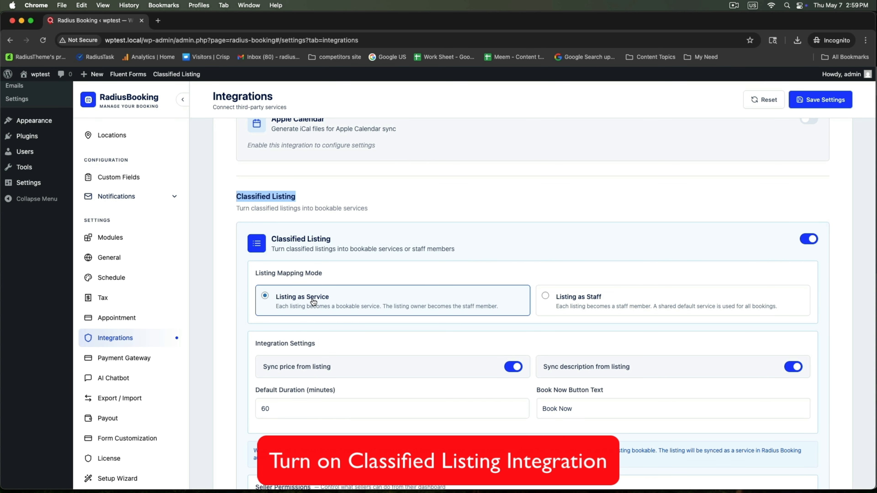
pyautogui.click(272, 404)
pyautogui.moveTo(283, 391); pyautogui.dragTo(331, 392)
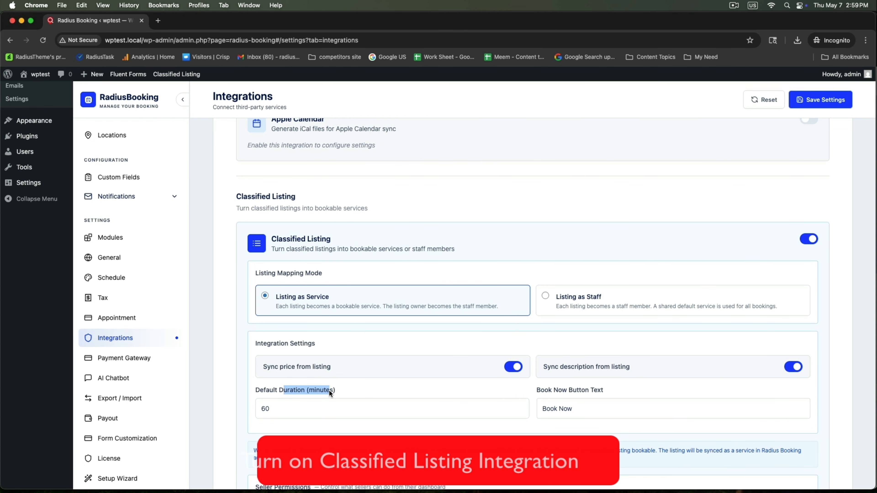
pyautogui.click(334, 394)
pyautogui.scroll(-5, 684, 413)
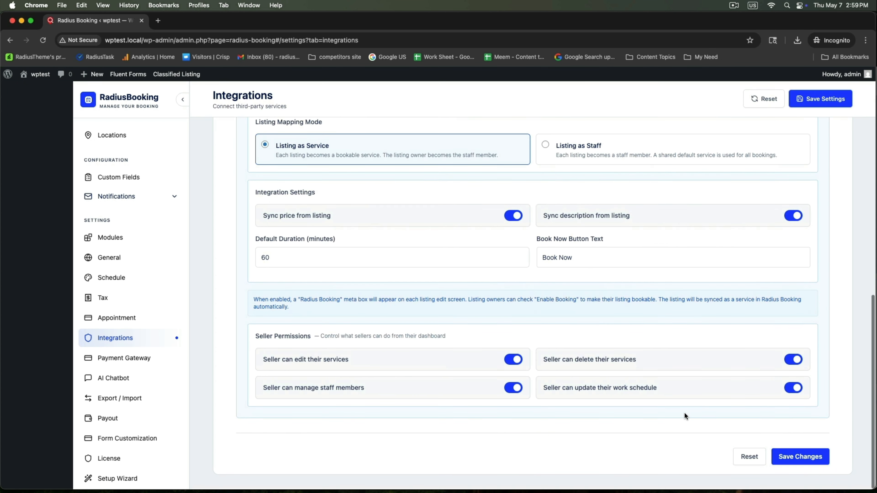
pyautogui.moveTo(537, 242); pyautogui.dragTo(619, 252)
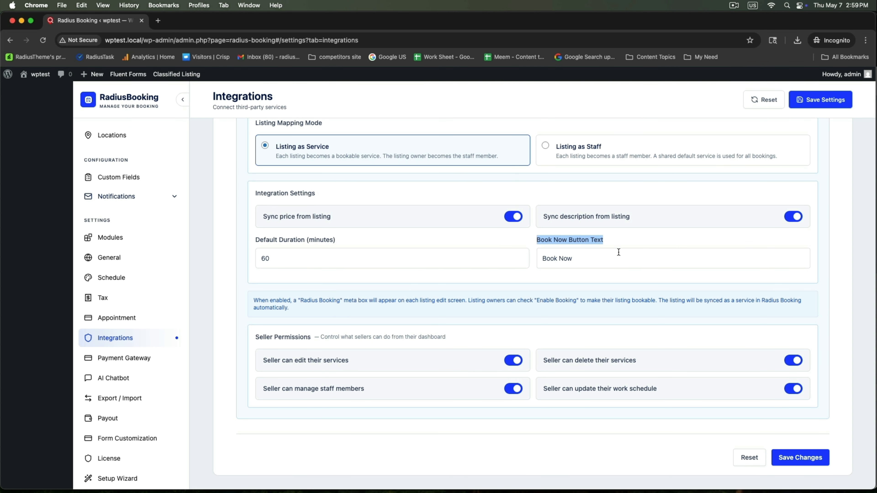
pyautogui.click(573, 280)
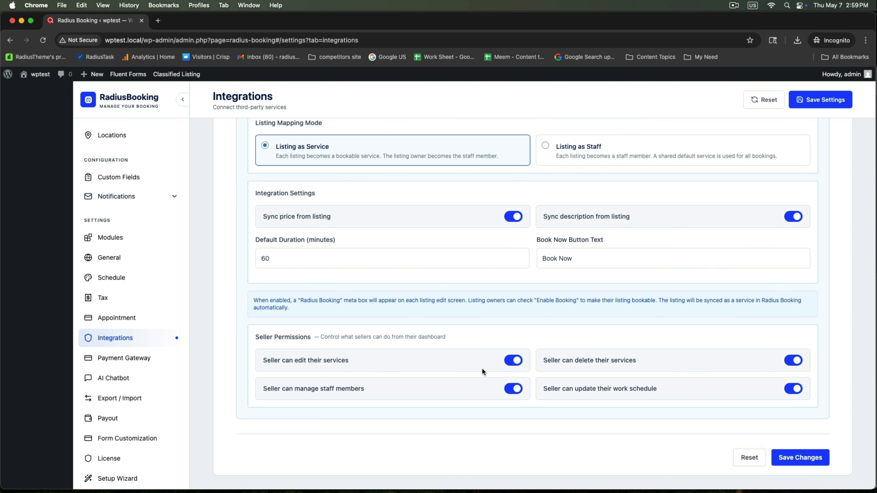
pyautogui.click(795, 460)
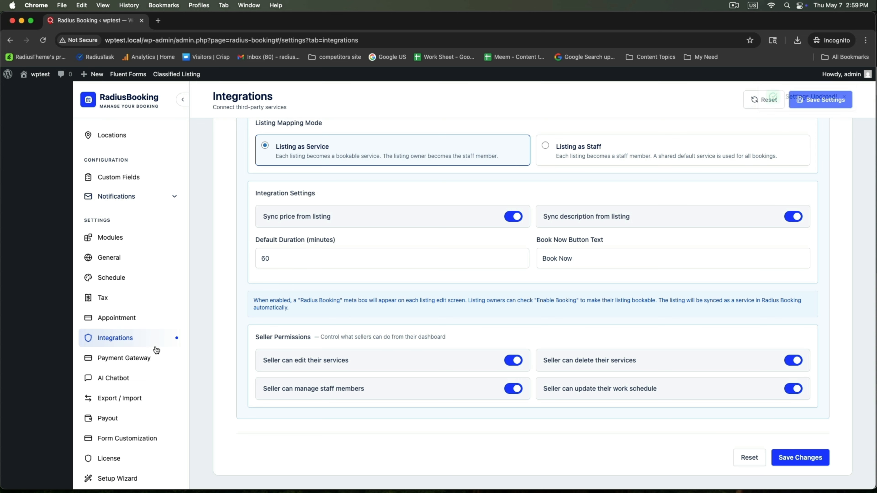
# Step: Save the Payment Gateway settings with Offline Payment 'Pay at venue' on and PayPal and Stripe off
pyautogui.click(104, 359)
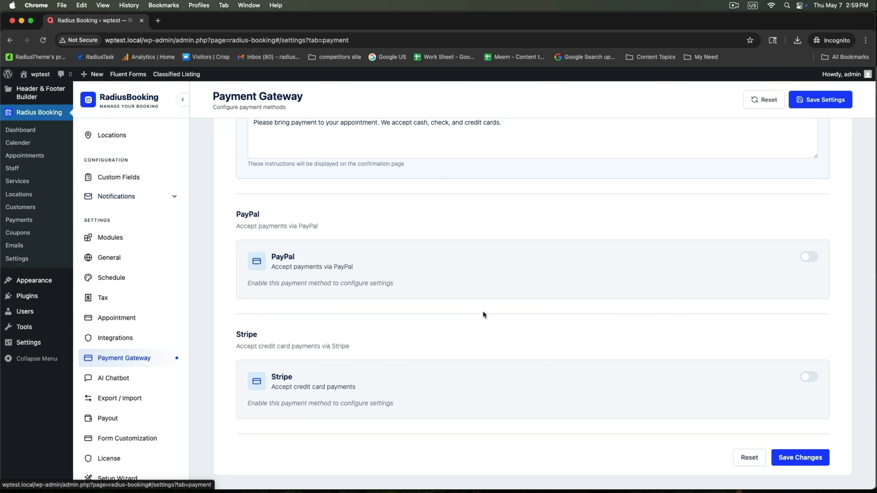
pyautogui.scroll(5, 345, 235)
pyautogui.moveTo(248, 149); pyautogui.dragTo(322, 149)
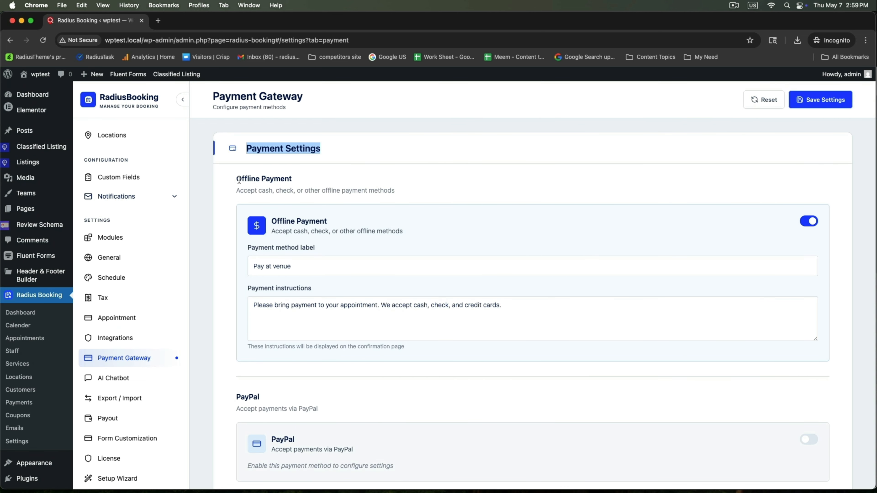
pyautogui.moveTo(239, 180); pyautogui.dragTo(309, 179)
pyautogui.scroll(-5, 667, 296)
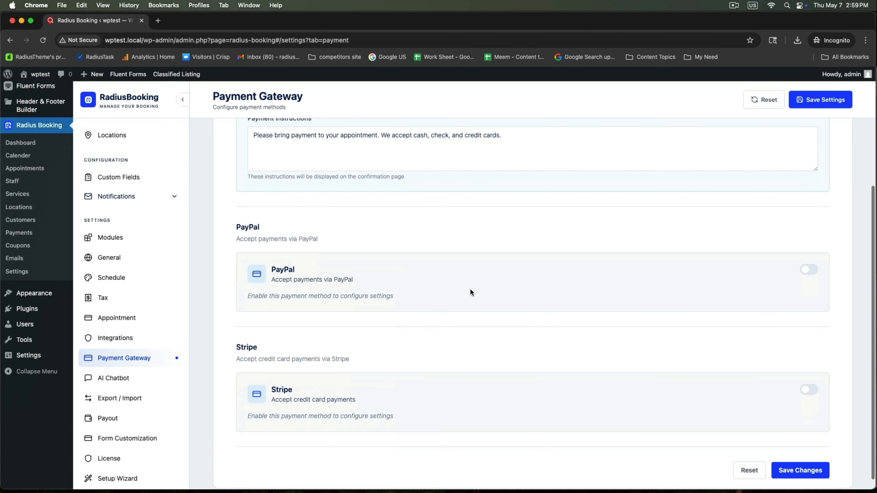
pyautogui.moveTo(237, 228); pyautogui.dragTo(304, 229)
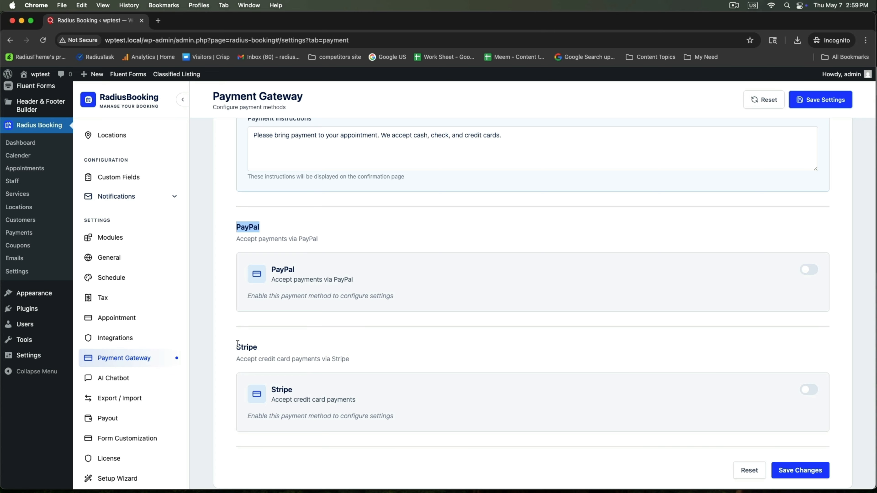
pyautogui.moveTo(232, 351); pyautogui.dragTo(382, 361)
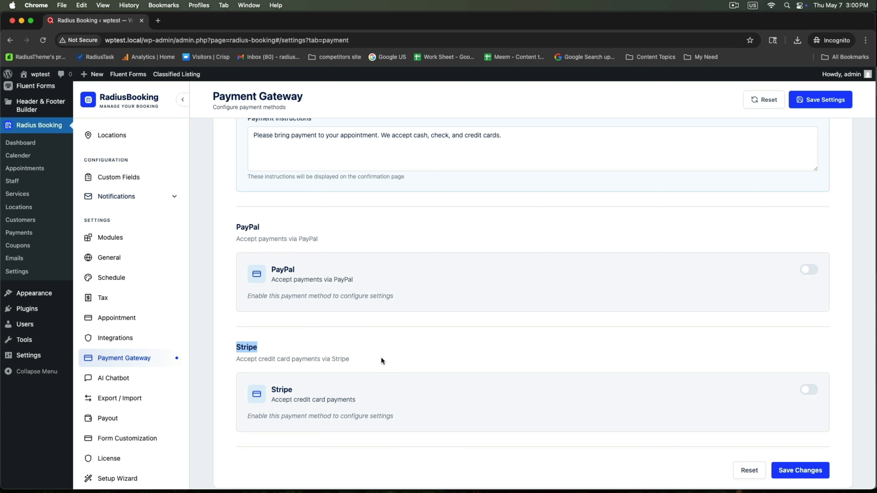
pyautogui.click(788, 471)
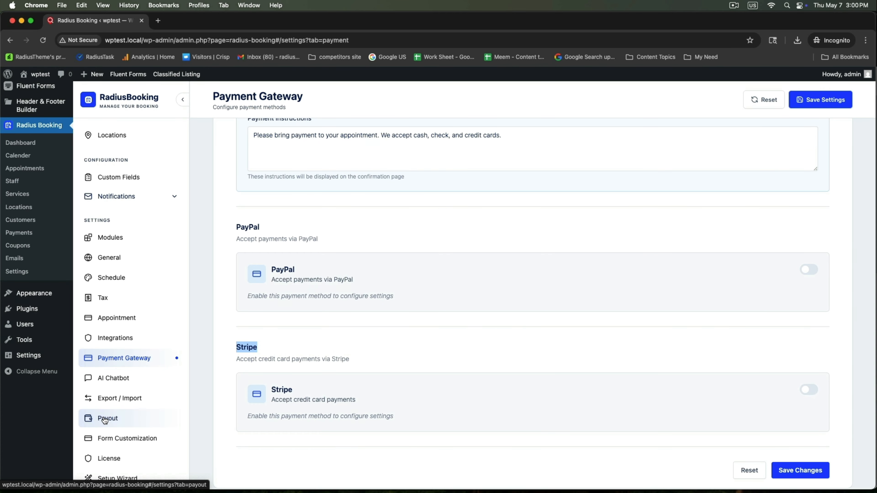
# Step: Turn on Enable Payouts with Percentage (%) commission at rate 10, and save the payout settings
pyautogui.click(91, 420)
pyautogui.scroll(5, 336, 310)
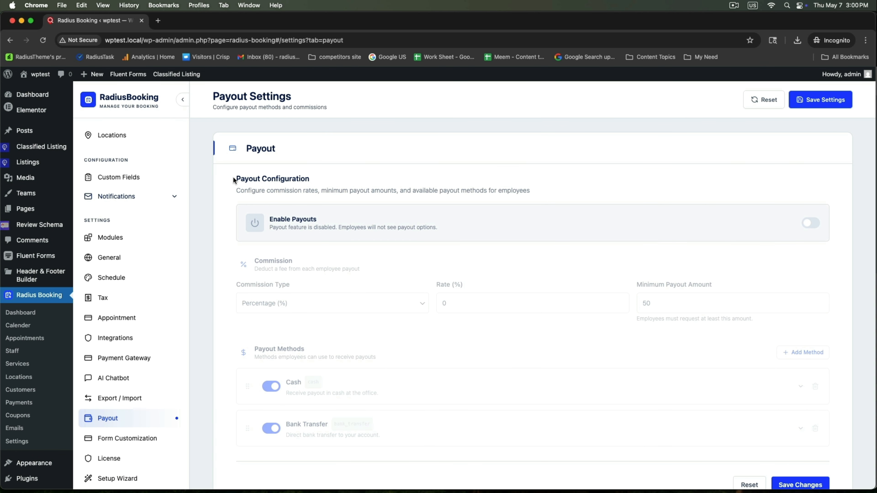
pyautogui.moveTo(234, 178); pyautogui.dragTo(376, 183)
pyautogui.click(810, 222)
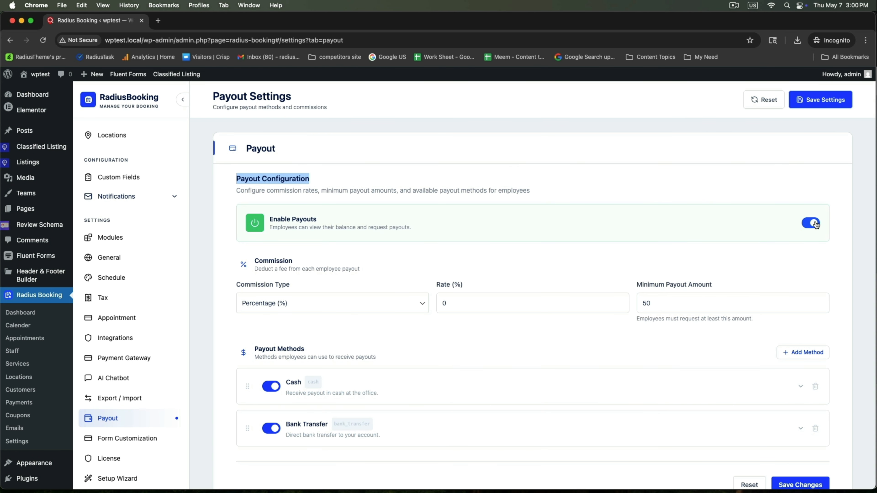
pyautogui.click(254, 301)
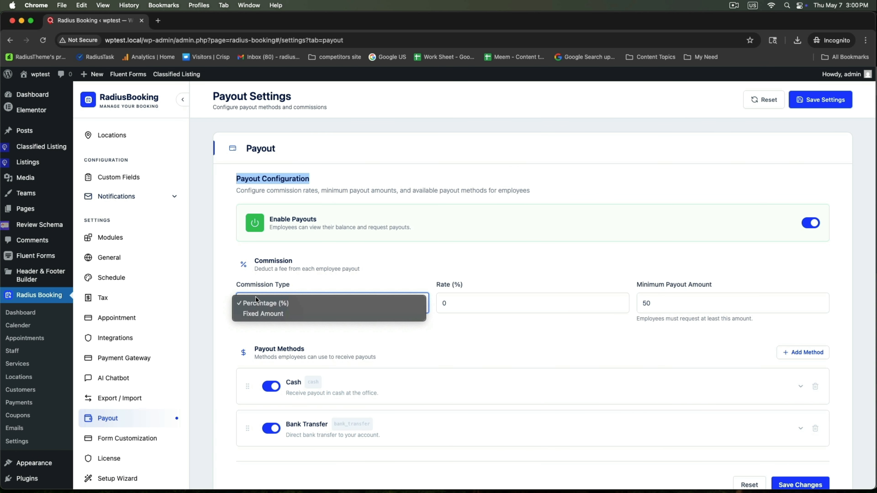
pyautogui.click(255, 304)
pyautogui.press('Tab')
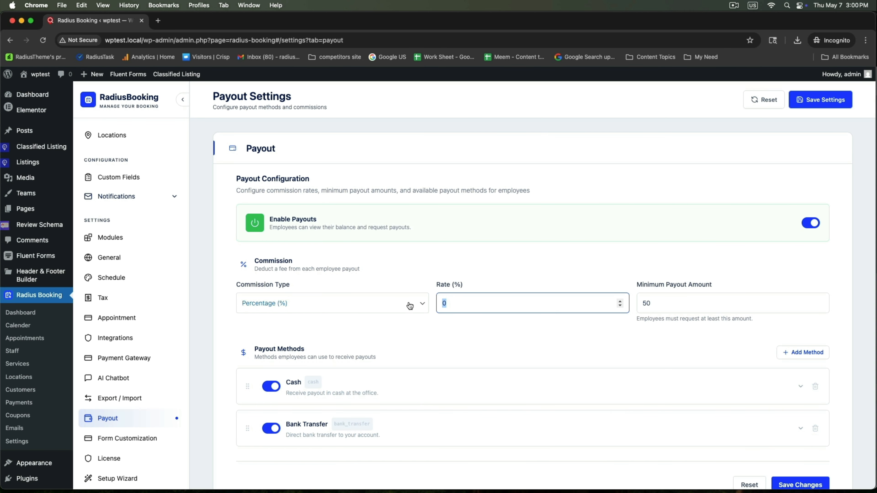
pyautogui.write('10')
pyautogui.scroll(-1, 709, 359)
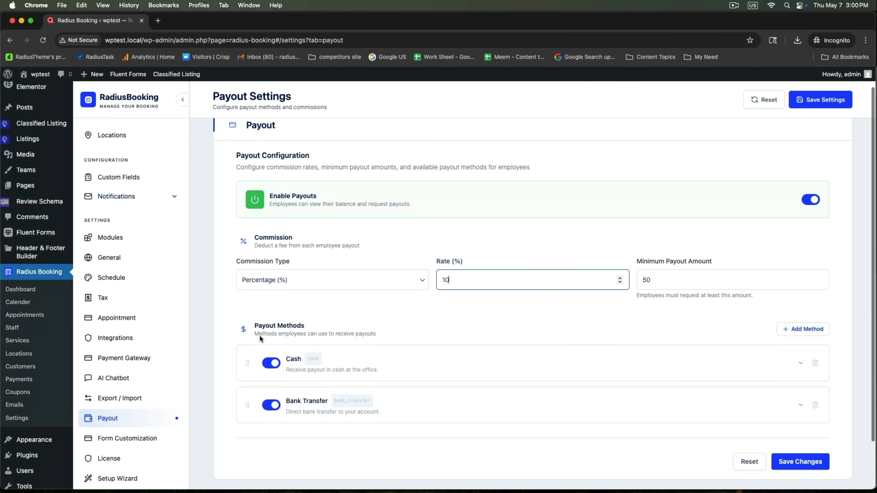
pyautogui.moveTo(256, 325); pyautogui.dragTo(309, 327)
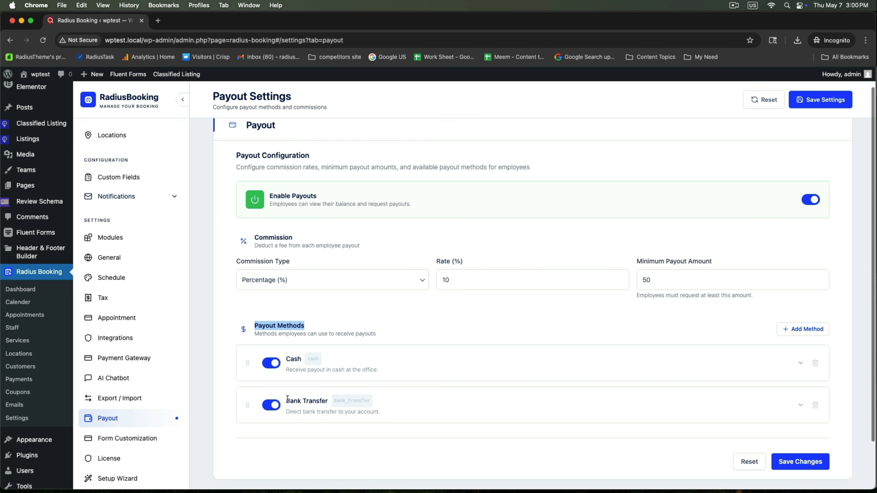
pyautogui.click(808, 463)
pyautogui.scroll(5, 119, 321)
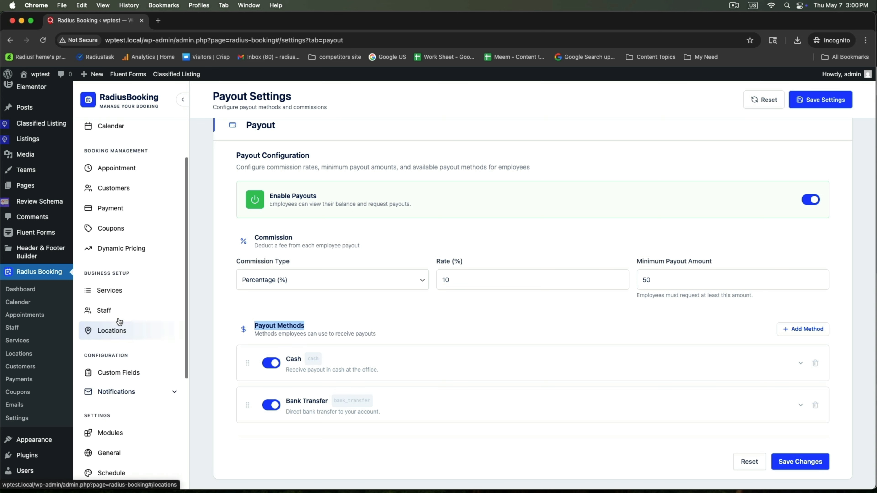
# Step: In Services, add the Cleaning category and then the Electric category
pyautogui.click(104, 296)
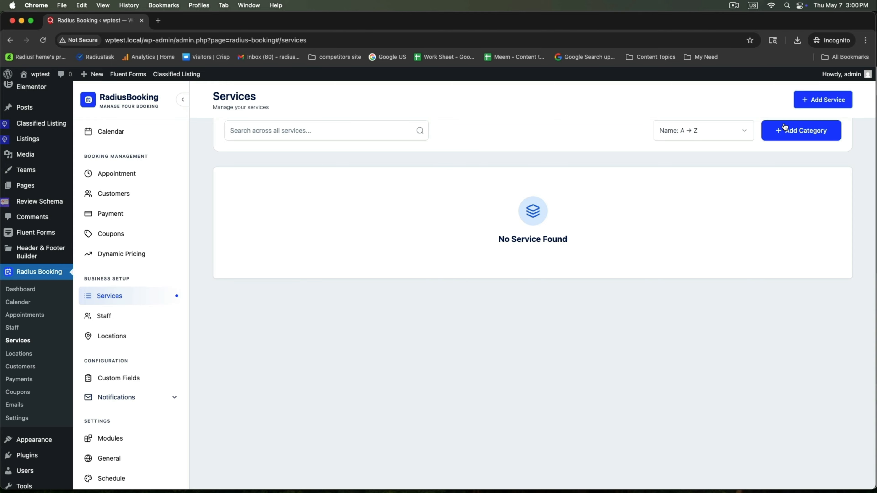
pyautogui.click(784, 153)
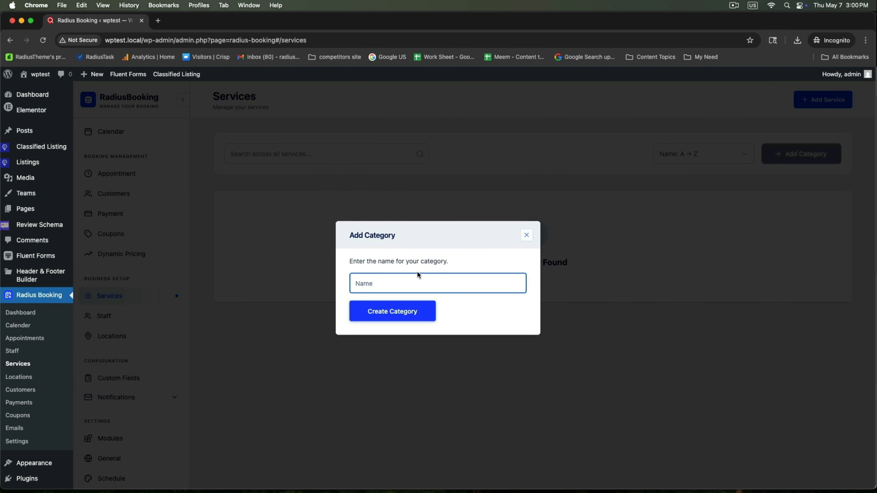
pyautogui.click(385, 286)
pyautogui.press('Down')
pyautogui.press('Return')
pyautogui.click(383, 317)
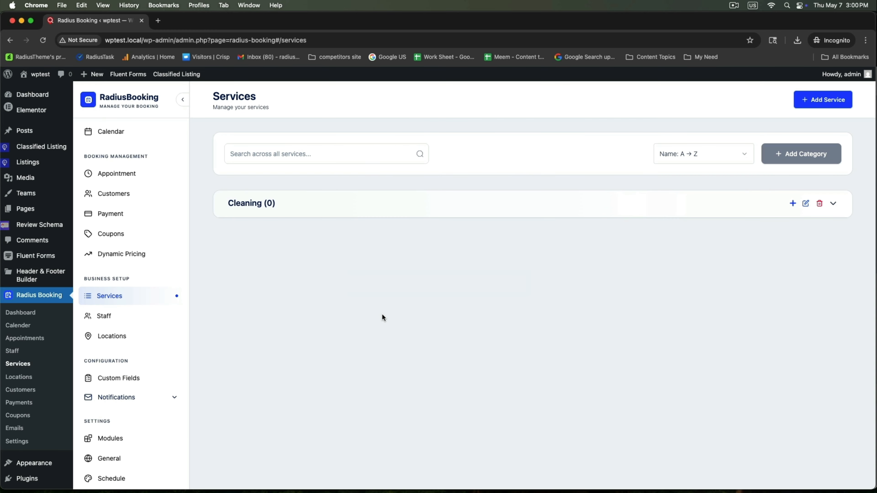
pyautogui.click(780, 154)
pyautogui.click(416, 280)
pyautogui.write('ectric')
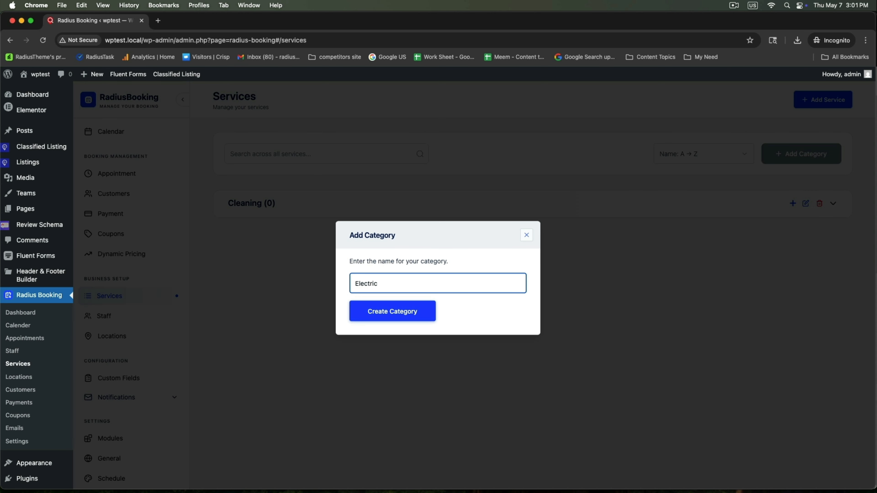
pyautogui.click(406, 317)
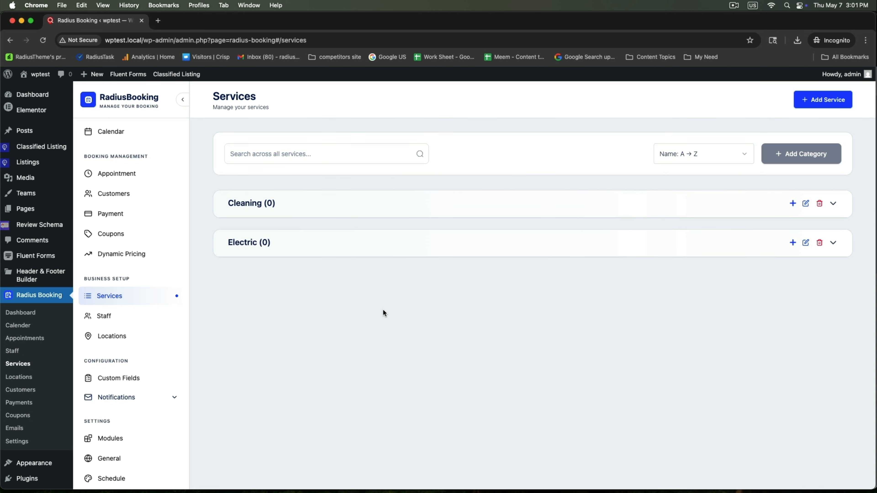
# Step: In the Service Form, duplicate the Basic Information section and retitle the new section Booking
pyautogui.moveTo(32, 146)
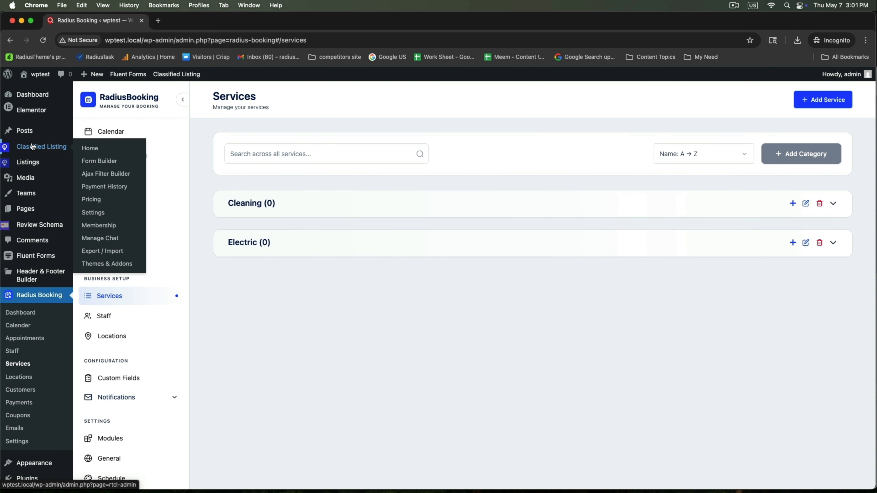
pyautogui.click(98, 163)
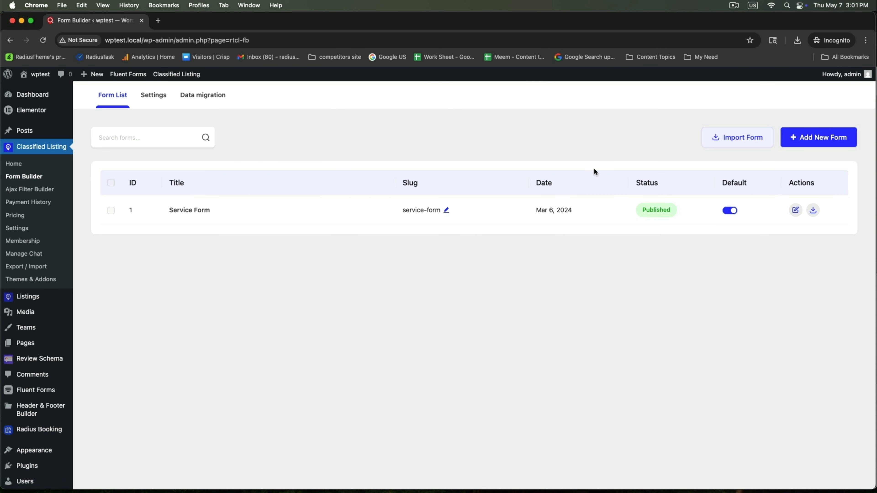
pyautogui.click(795, 209)
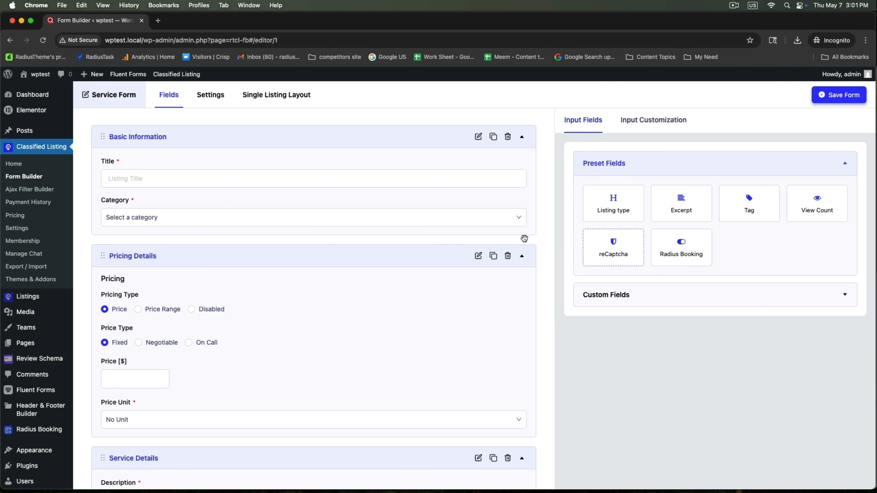
pyautogui.click(493, 136)
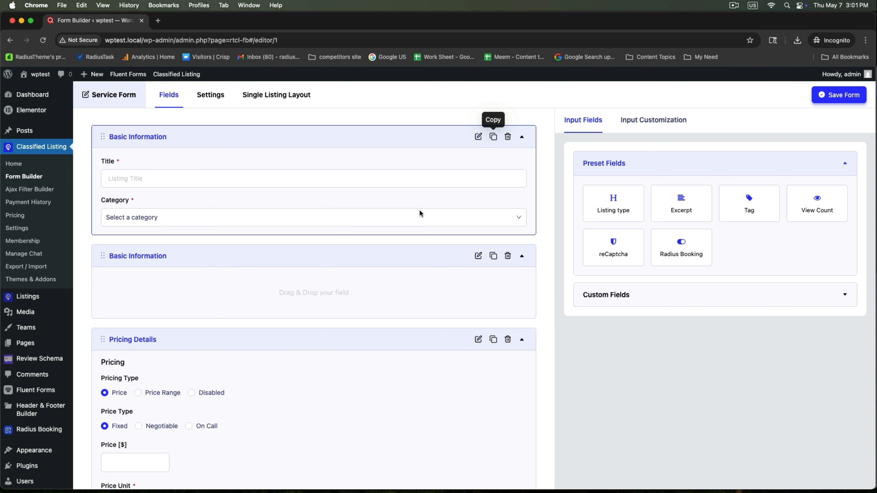
pyautogui.click(479, 257)
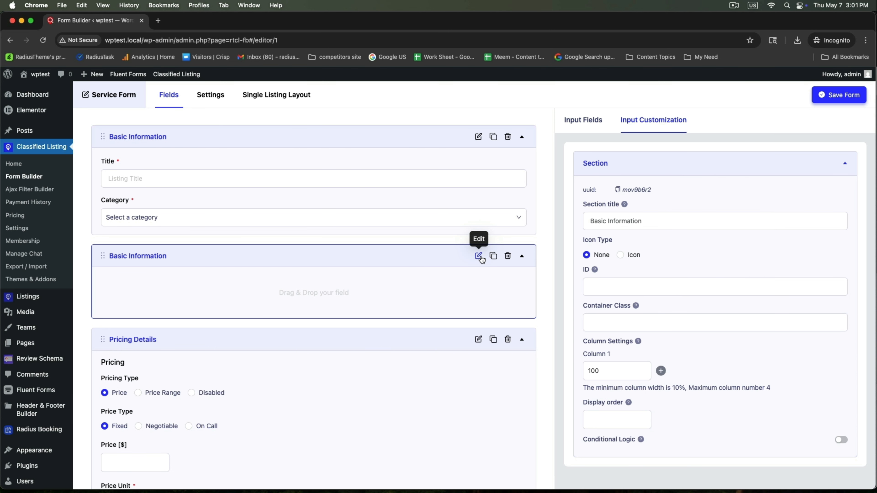
pyautogui.moveTo(647, 222); pyautogui.dragTo(587, 221)
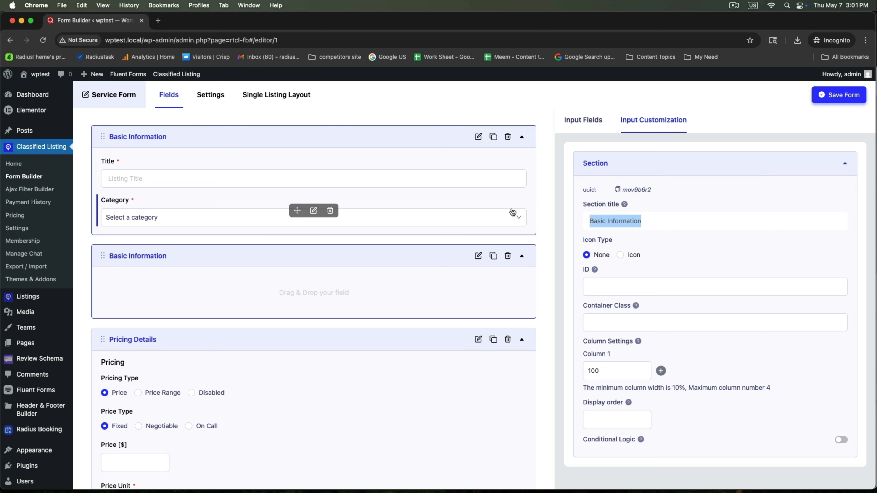
pyautogui.write('Booking')
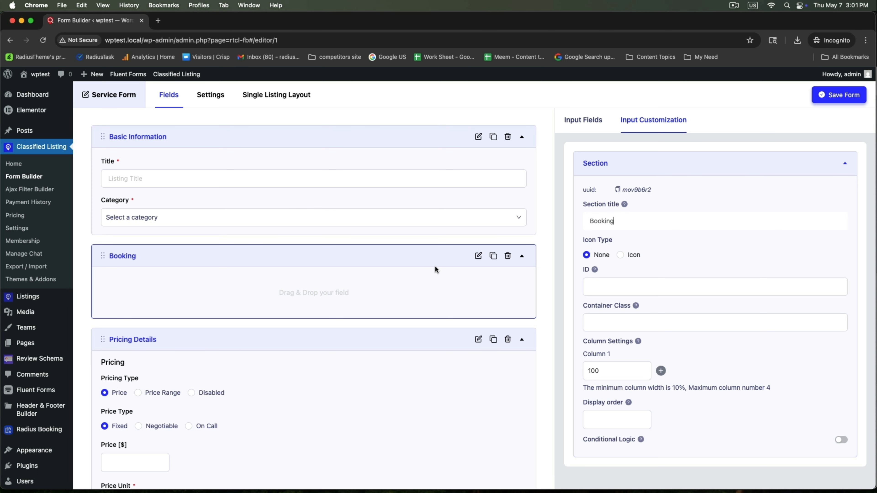
# Step: Add the Radius Booking preset field to Booking, map it as Listing as Service, and save the form
pyautogui.click(591, 120)
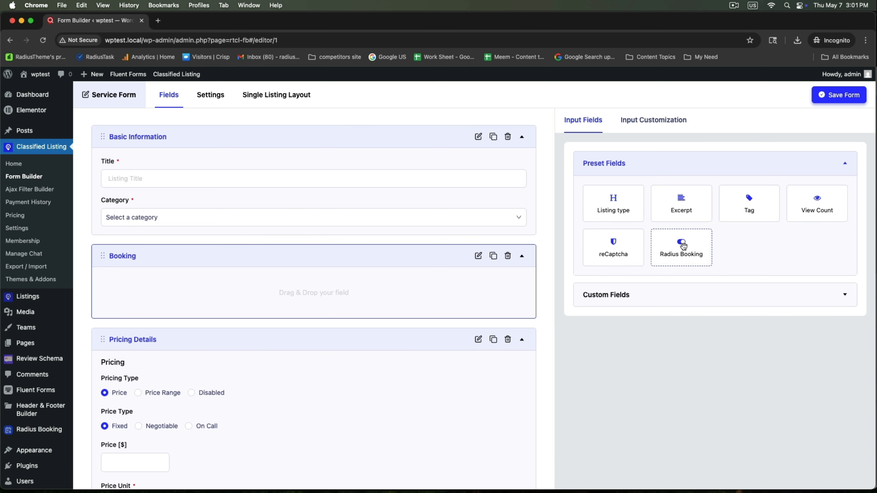
pyautogui.moveTo(671, 249); pyautogui.dragTo(121, 304)
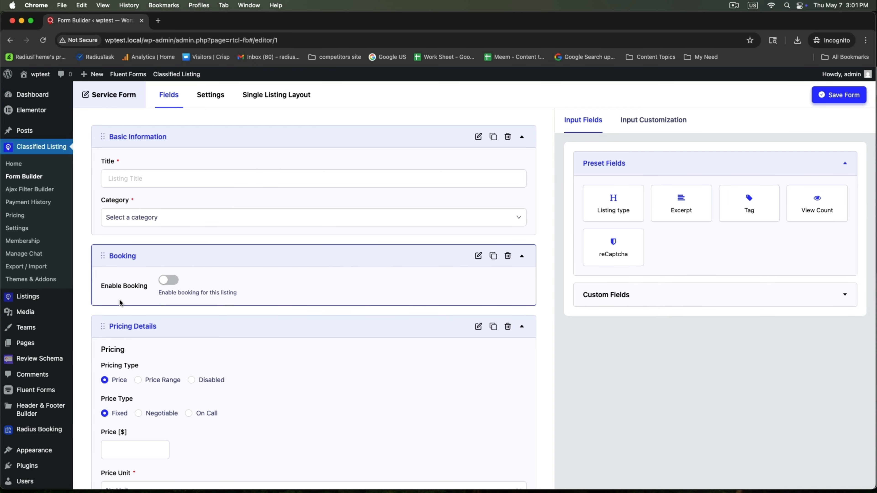
pyautogui.click(313, 287)
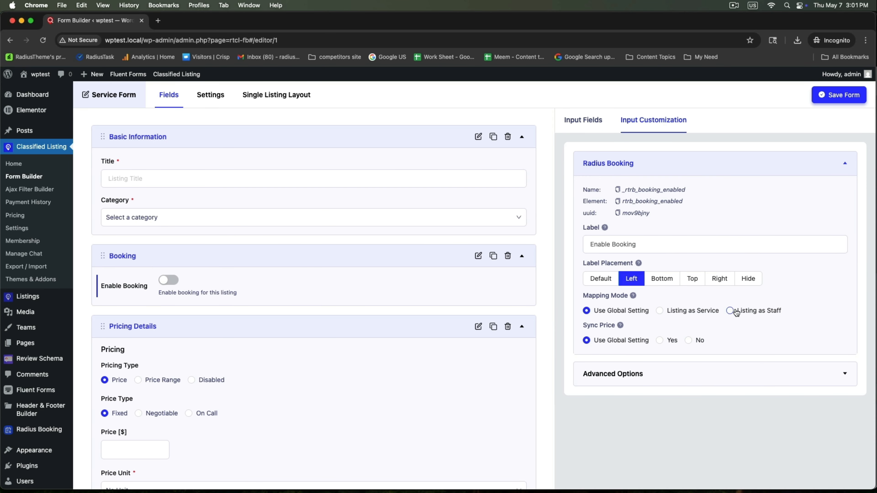
pyautogui.click(678, 312)
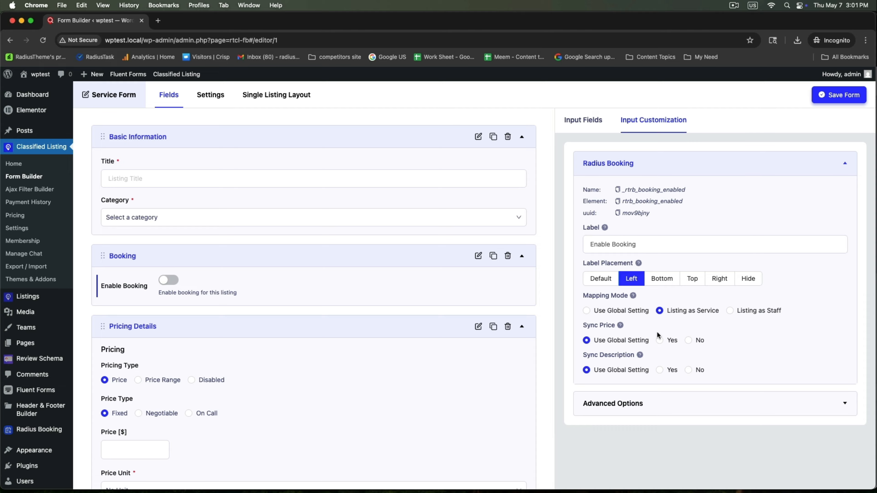
pyautogui.click(841, 96)
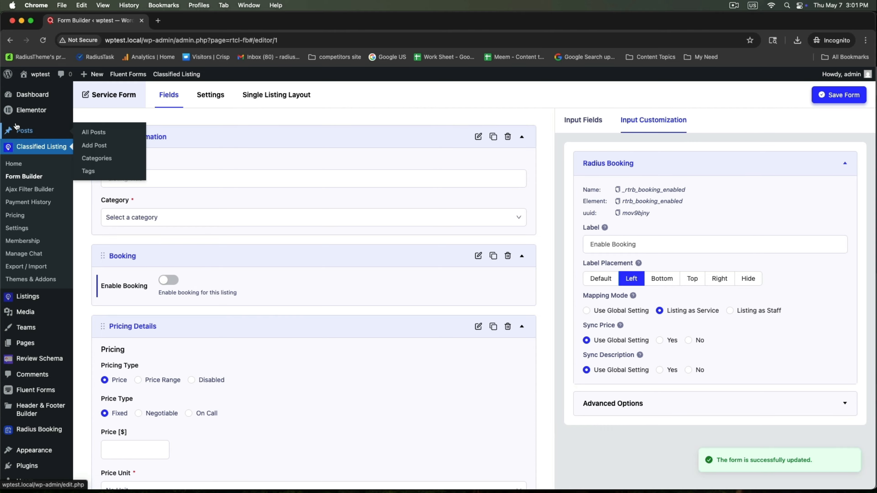
pyautogui.moveTo(36, 76)
pyautogui.rightClick(31, 91)
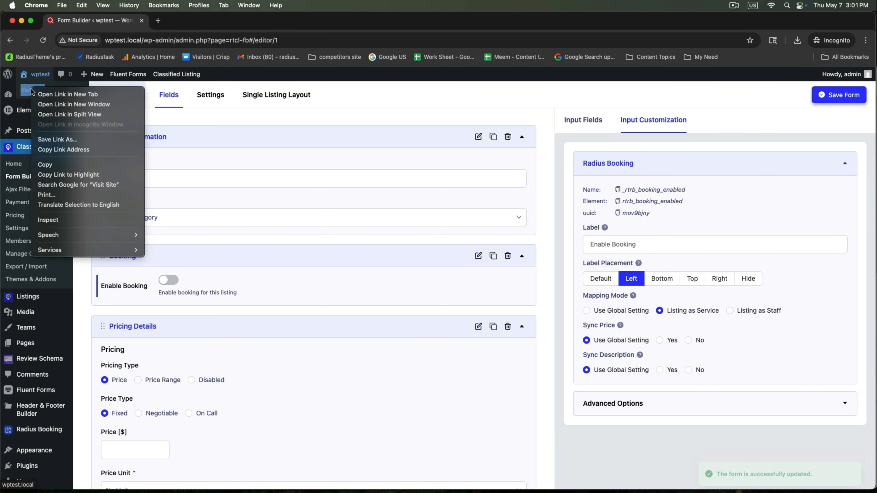
# Step: On the public site, start a new listing titled 'Electric Installation Service'
pyautogui.click(67, 94)
pyautogui.click(180, 25)
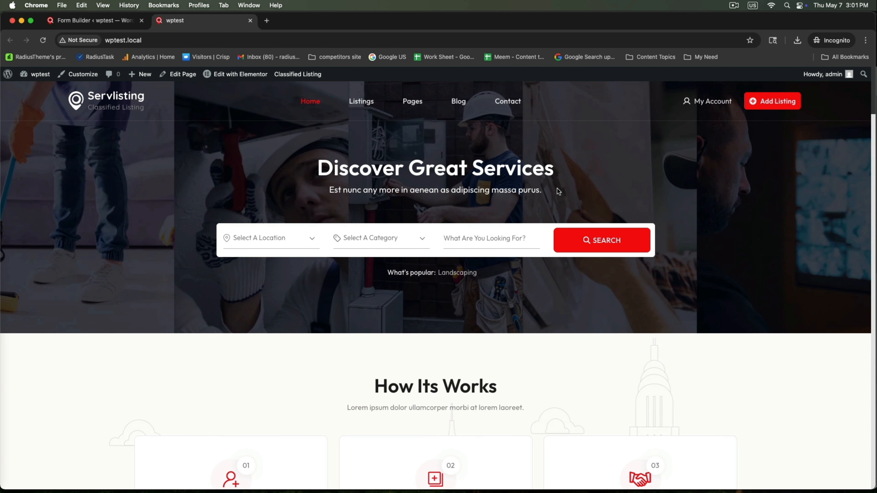
pyautogui.scroll(-5, 797, 258)
pyautogui.scroll(1, 796, 257)
pyautogui.click(769, 100)
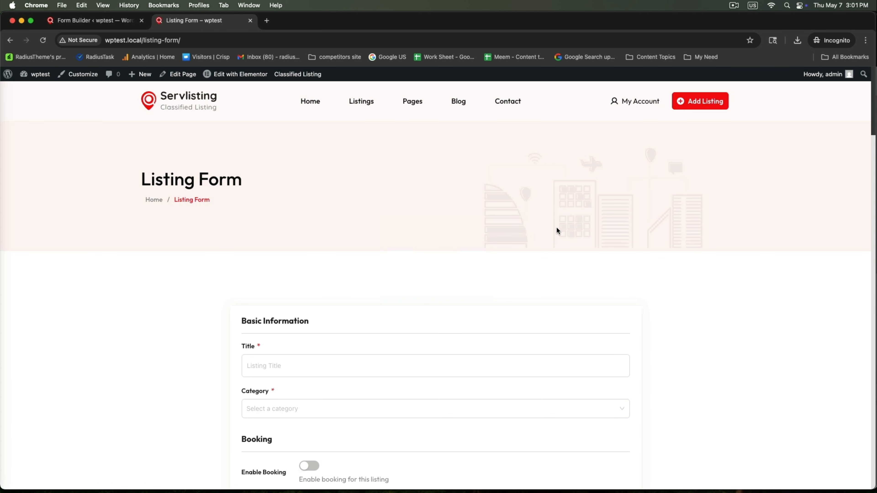
pyautogui.scroll(-2, 380, 263)
pyautogui.click(276, 299)
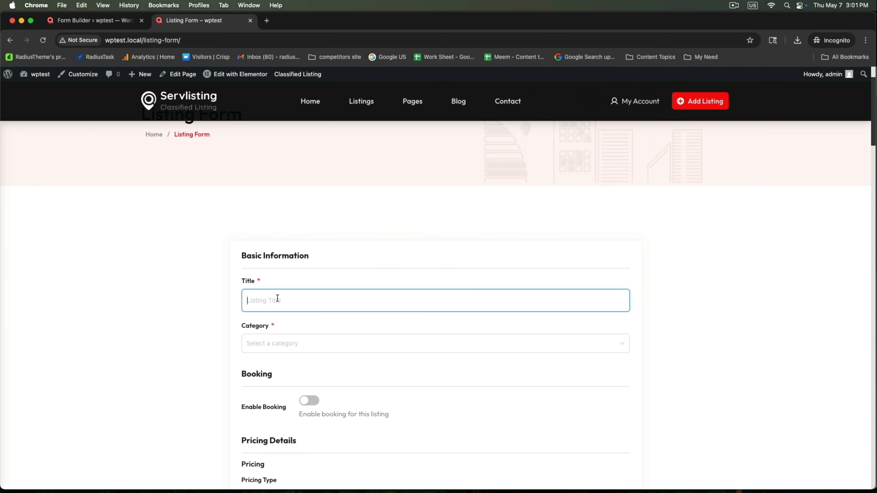
pyautogui.write('Ele')
pyautogui.write('ctric Installation Service in Manhatton')
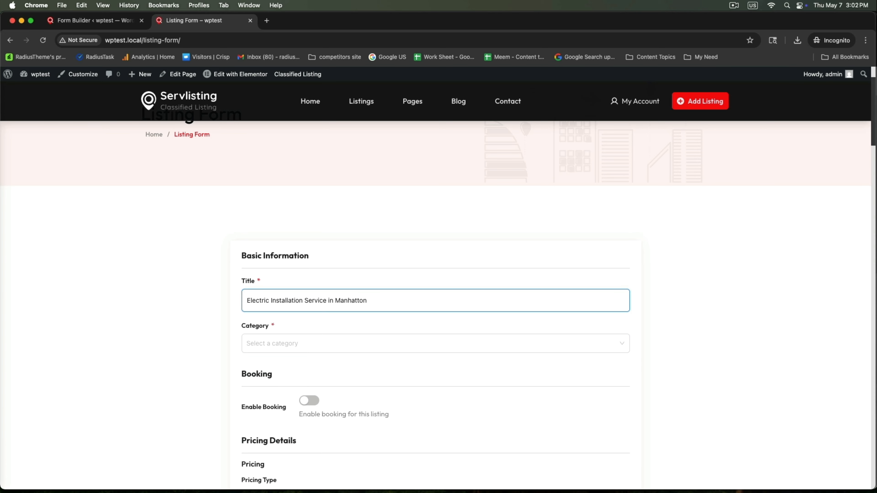
# Step: Set the listing's category to Electric, enable booking, and price it at 500 per Hour
pyautogui.click(269, 343)
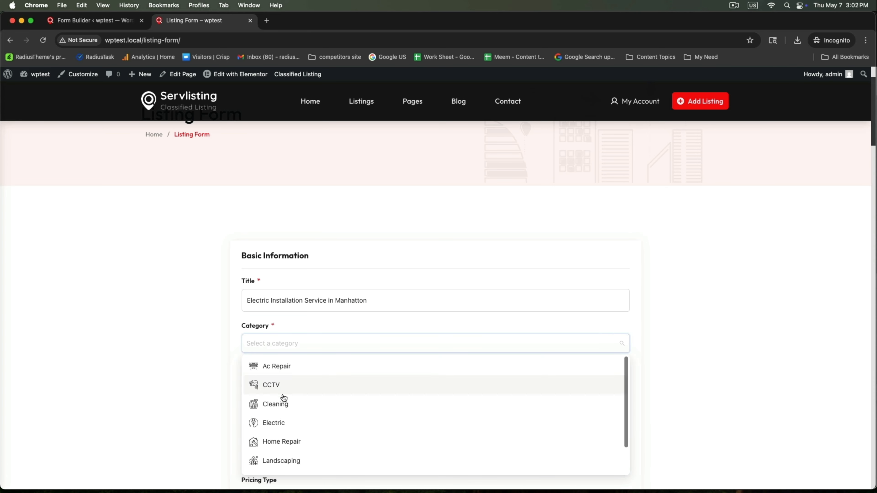
pyautogui.click(274, 423)
pyautogui.scroll(-5, 350, 405)
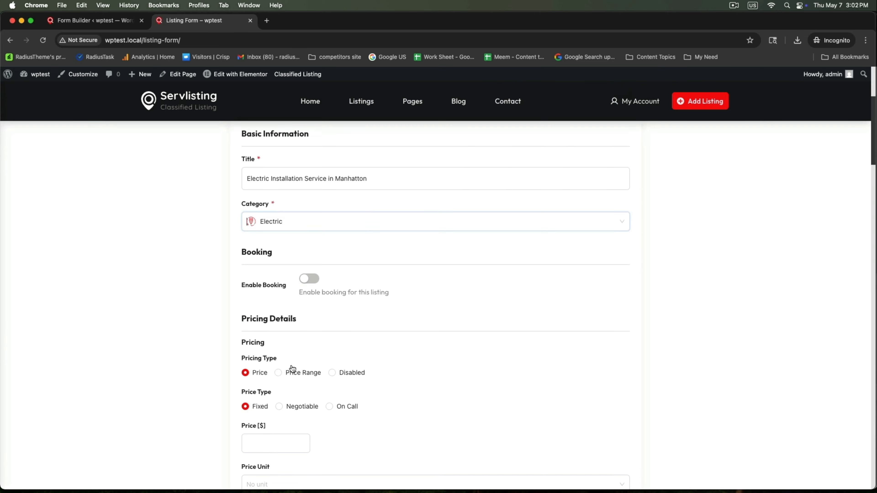
pyautogui.click(311, 254)
pyautogui.scroll(-5, 311, 254)
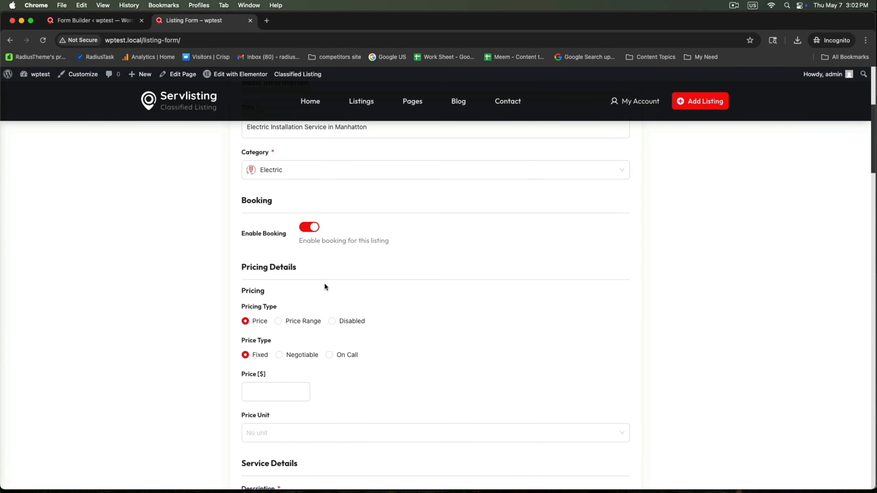
pyautogui.click(256, 277)
pyautogui.write('500')
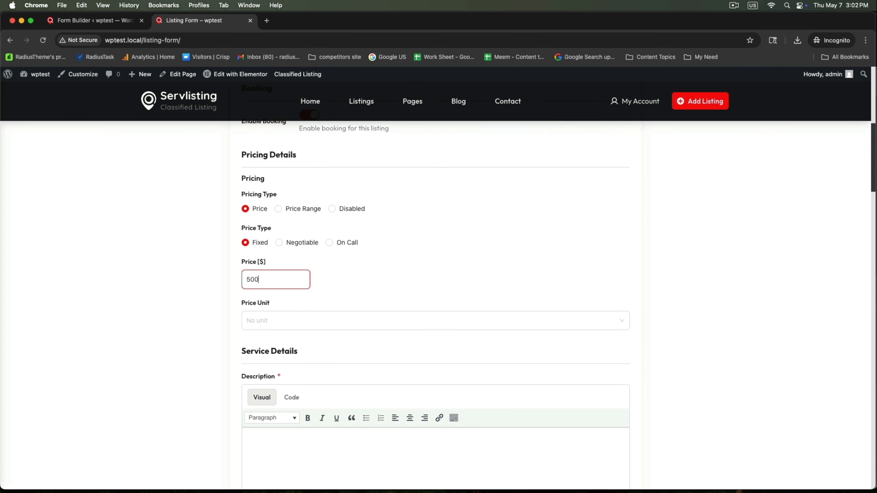
pyautogui.click(260, 325)
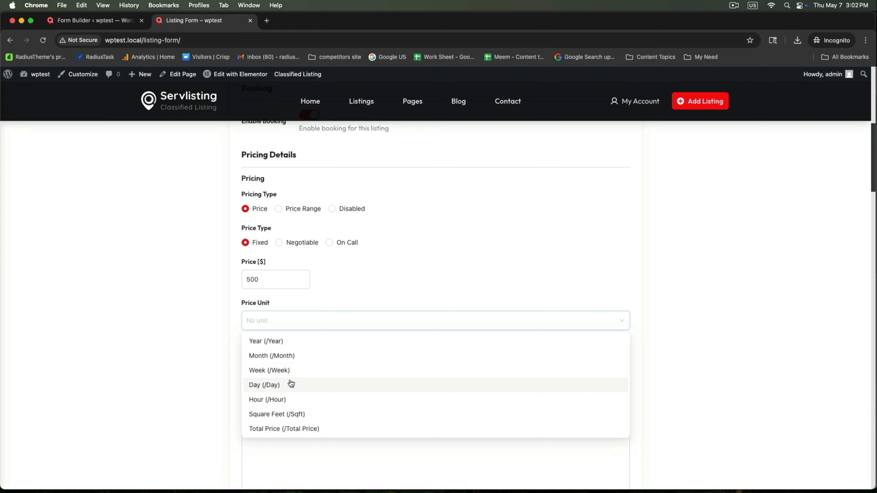
pyautogui.click(259, 401)
pyautogui.scroll(-6, 187, 354)
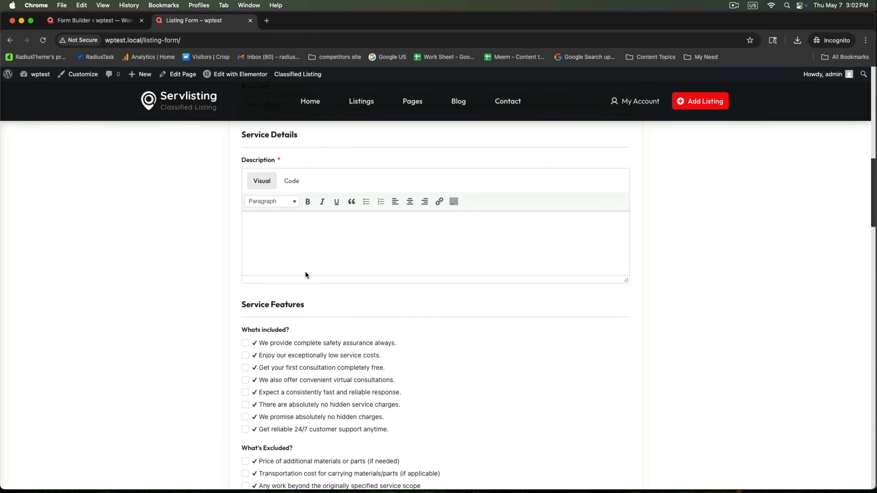
# Step: Fill the description with 'Write your electric service details here' repeated several times
pyautogui.click(324, 249)
pyautogui.write('Write your electric service details')
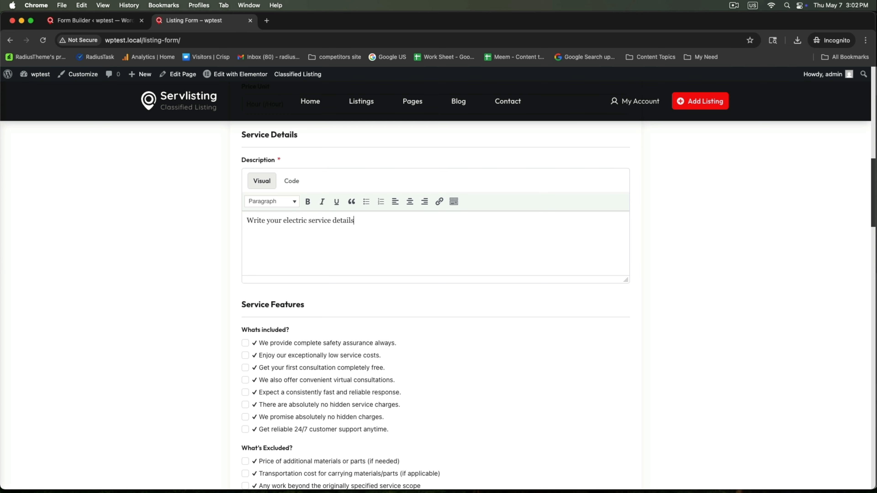
pyautogui.write(' here.')
pyautogui.press('super+a')
pyautogui.press('super+c')
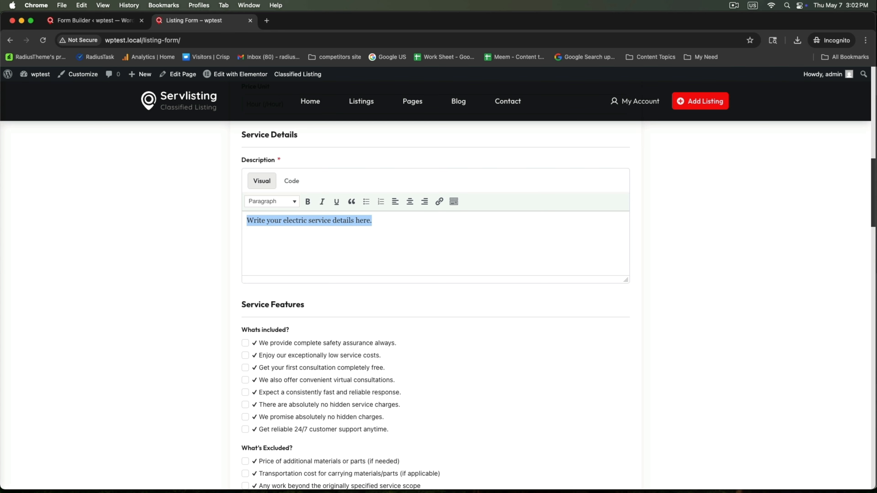
pyautogui.press('Right')
pyautogui.press('super+v')
pyautogui.press('super+v')
pyautogui.press('super+v')
pyautogui.press('super+v')
pyautogui.press('super+v')
pyautogui.press('super+v')
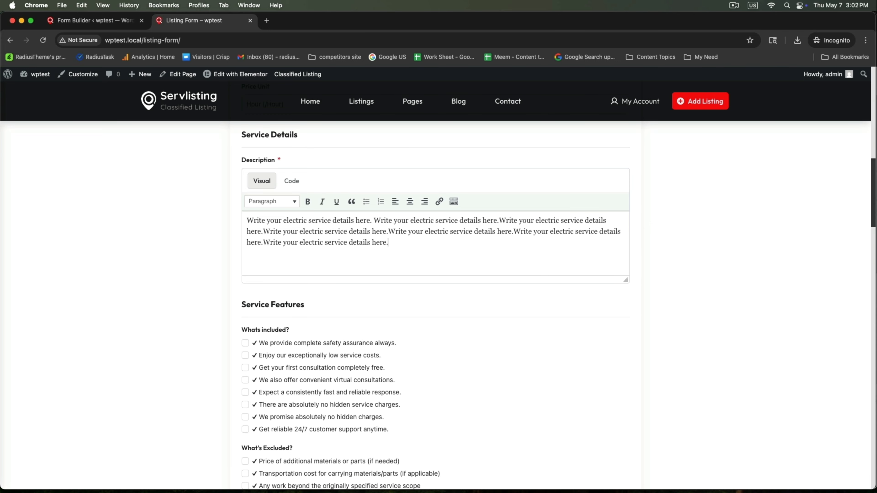
# Step: Include safety assurance, low costs and free first consultation; exclude additional materials and transportation cost
pyautogui.scroll(-5, 352, 260)
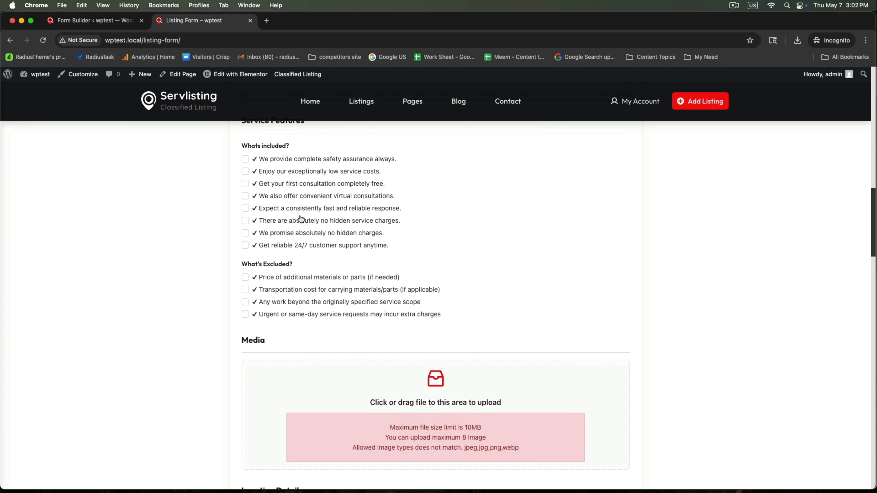
pyautogui.click(245, 159)
pyautogui.click(245, 171)
pyautogui.click(246, 183)
pyautogui.click(245, 277)
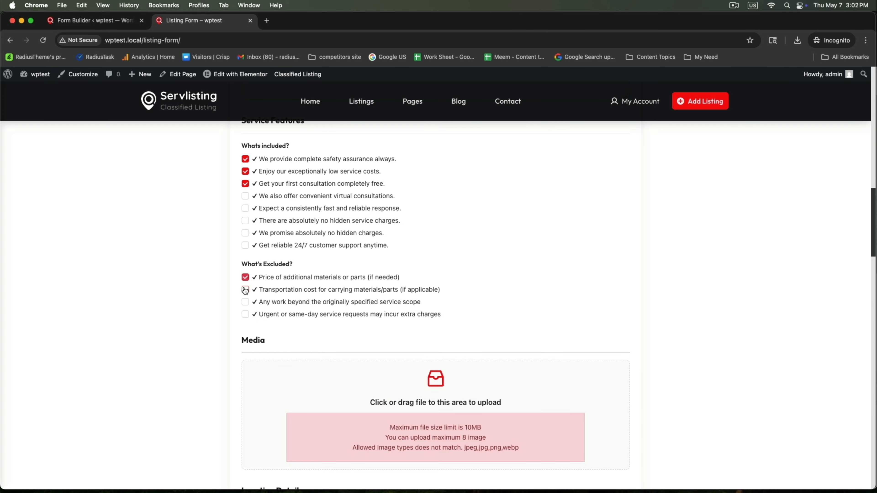
pyautogui.click(245, 290)
pyautogui.scroll(-5, 276, 304)
# Step: Upload the electric service 1.png image to the listing
pyautogui.click(354, 231)
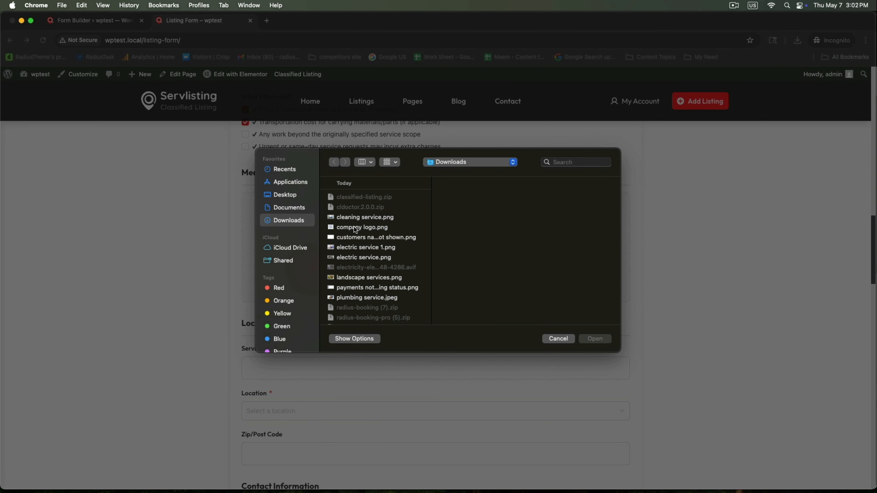
pyautogui.click(358, 248)
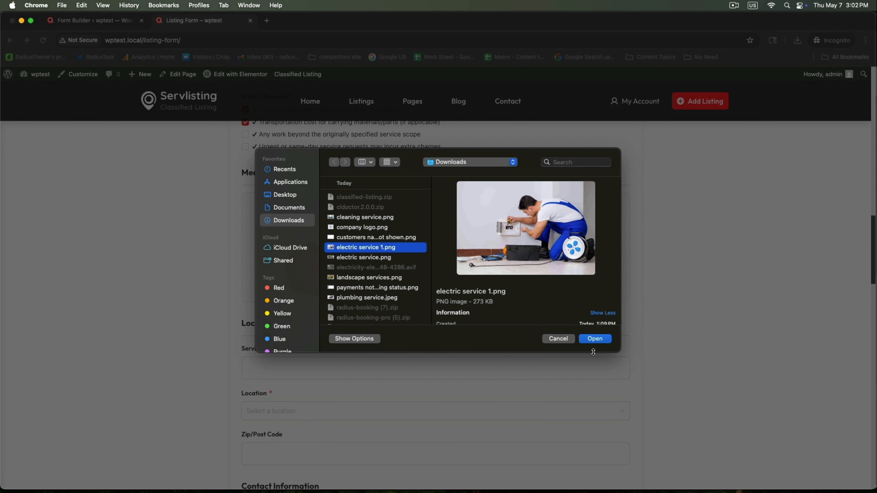
pyautogui.click(594, 339)
# Step: Set the listing's location to New York with zip code 10003
pyautogui.scroll(-7, 596, 342)
pyautogui.click(297, 196)
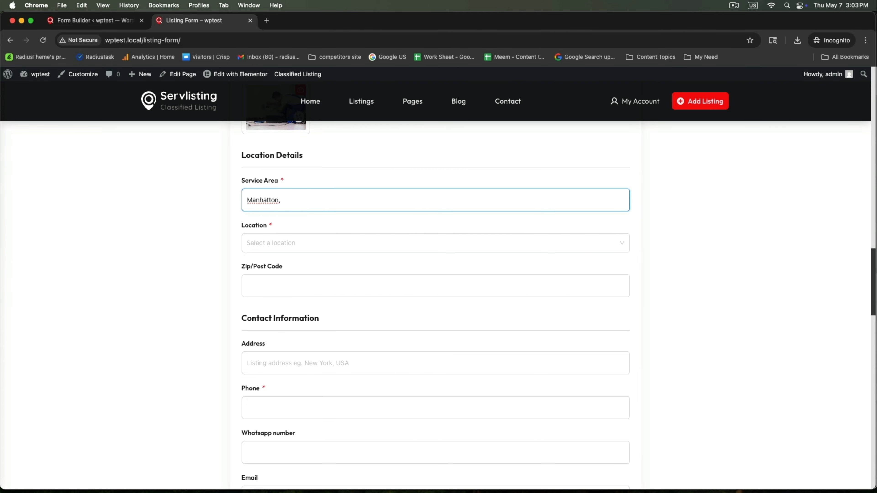
pyautogui.click(276, 241)
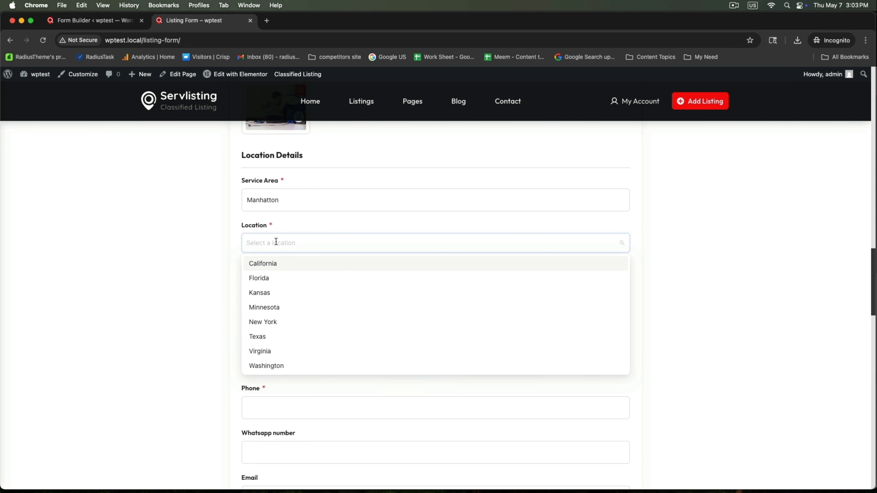
pyautogui.click(275, 322)
pyautogui.click(263, 287)
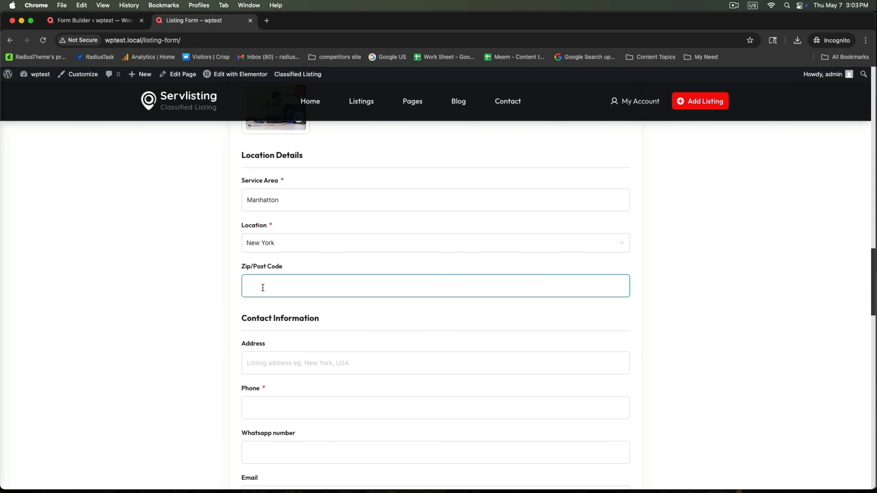
pyautogui.write('10003')
# Step: Enter the listing's phone number and switch Business Hours on
pyautogui.scroll(-5, 157, 303)
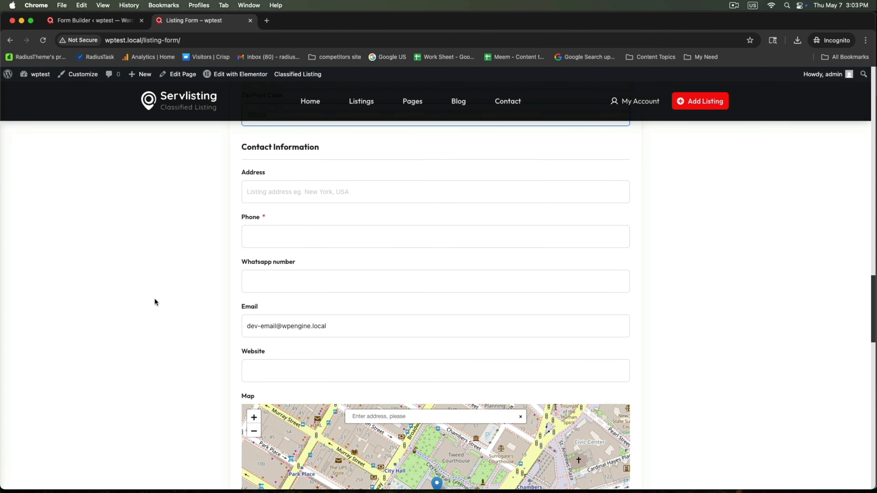
pyautogui.click(267, 238)
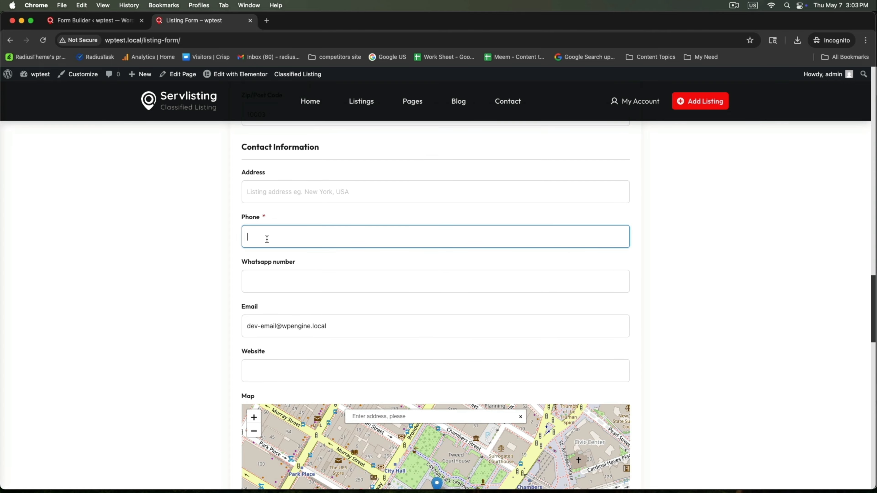
pyautogui.write('+134565768')
pyautogui.click(289, 279)
pyautogui.scroll(-10, 225, 284)
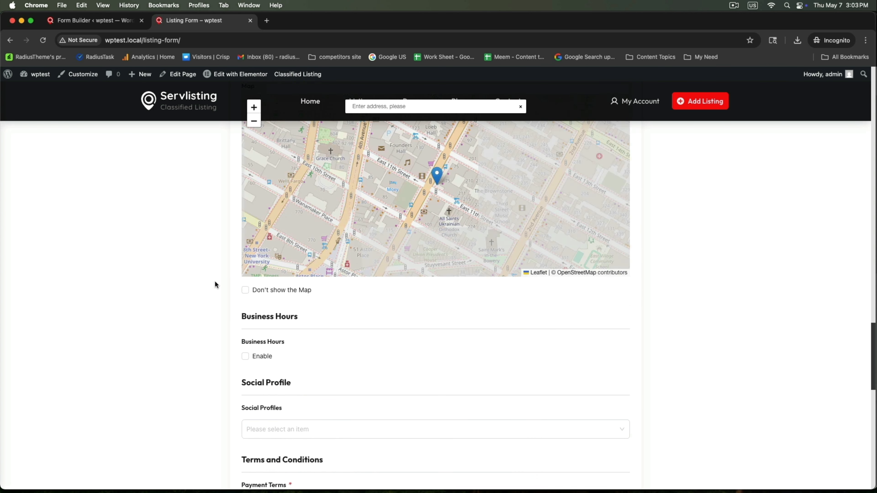
pyautogui.click(245, 244)
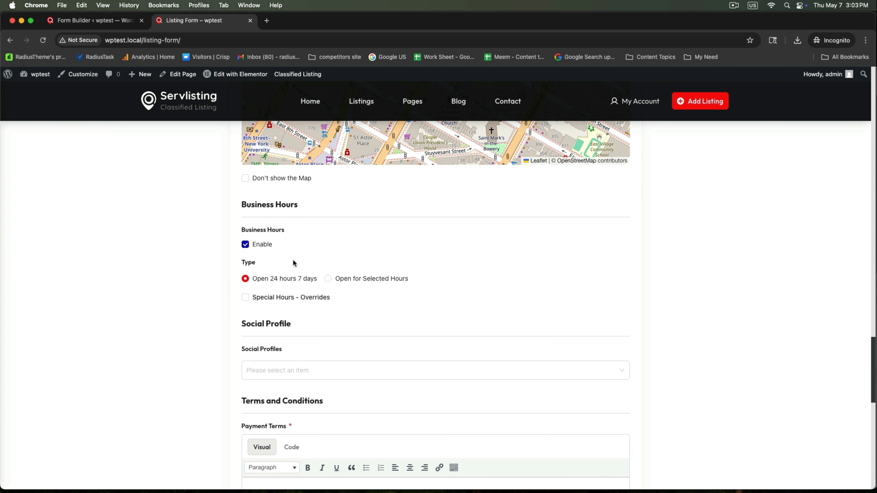
pyautogui.click(245, 244)
pyautogui.click(245, 244)
# Step: Fill in the payment terms and customer note, accept the terms and submit
pyautogui.scroll(-3, 217, 304)
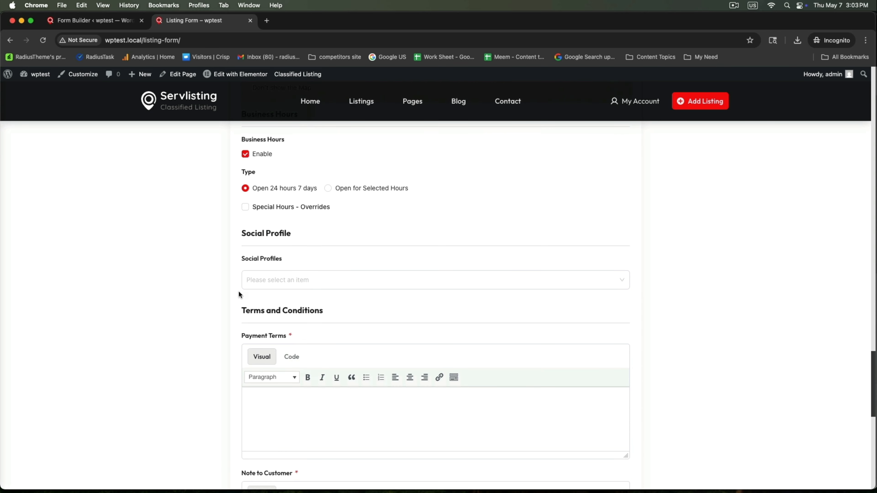
pyautogui.scroll(-5, 239, 290)
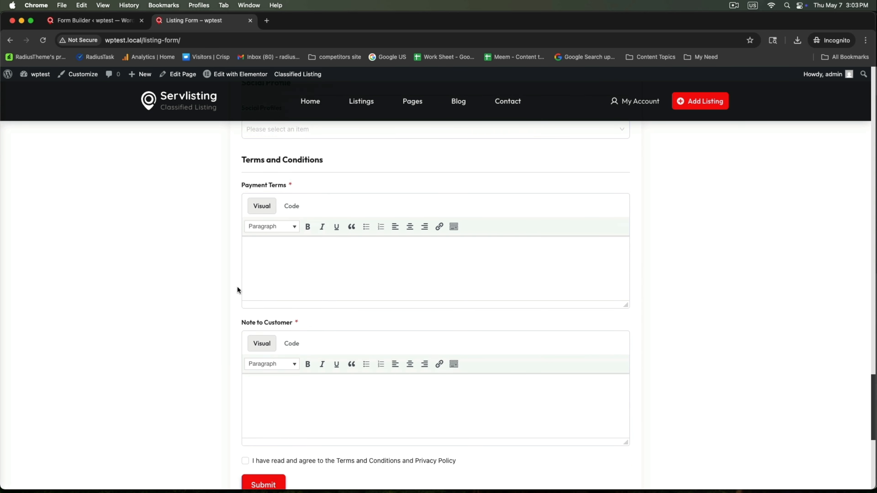
pyautogui.click(288, 279)
pyautogui.write('Write your Payments terms here.')
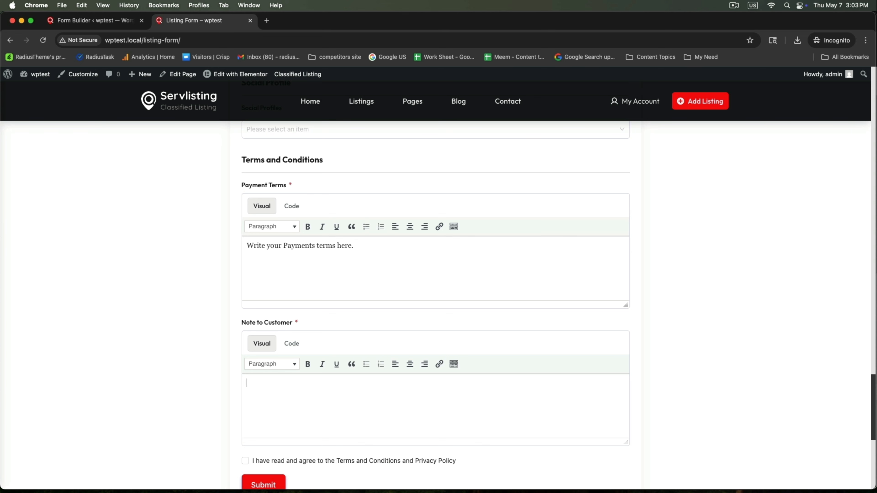
pyautogui.write('Write note to customer about ')
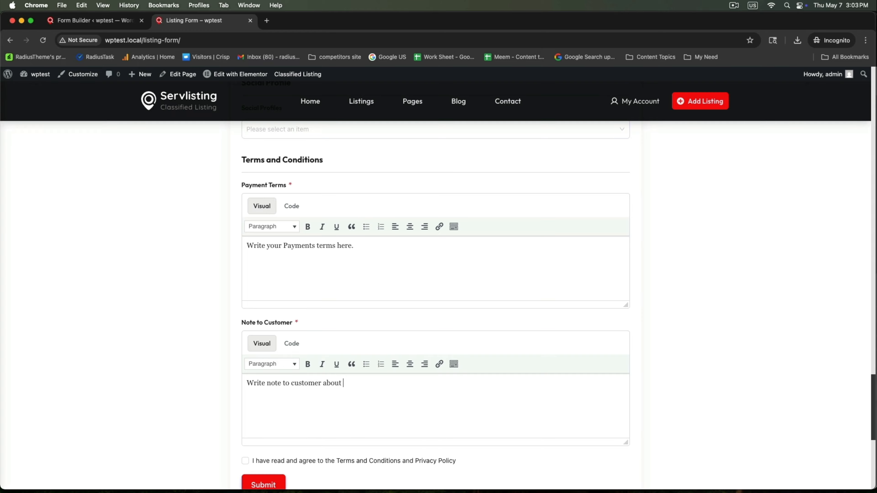
pyautogui.write('your service')
pyautogui.scroll(-4, 239, 328)
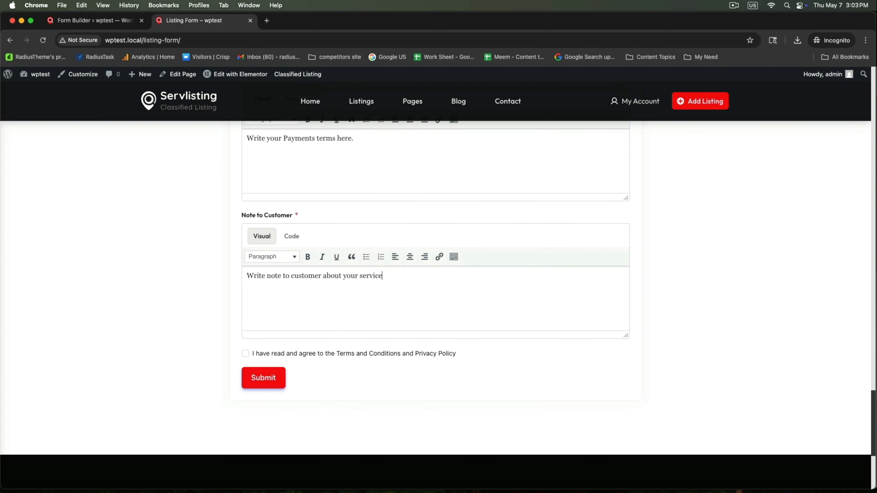
pyautogui.click(245, 324)
pyautogui.click(259, 348)
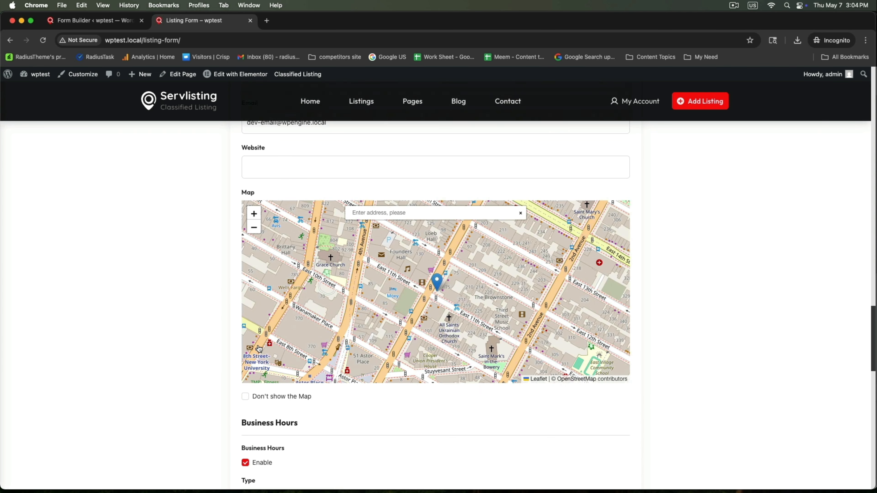
# Step: Correct the required phone number and resubmit the listing
pyautogui.click(279, 215)
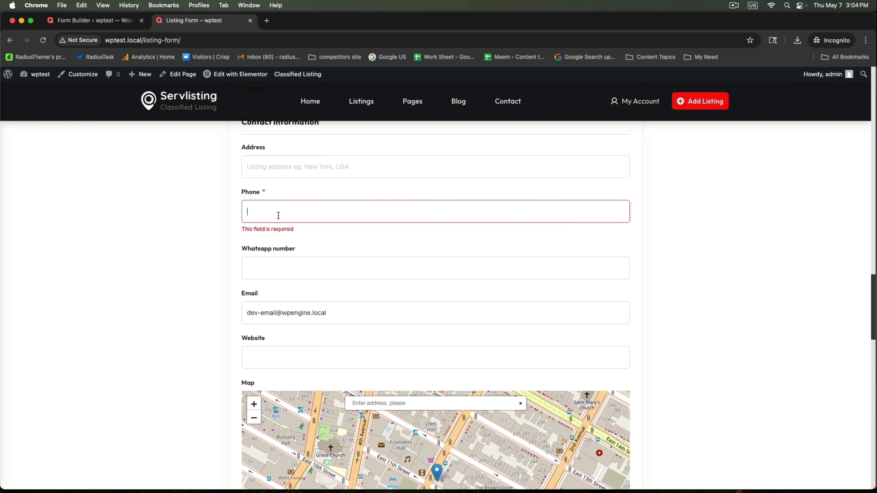
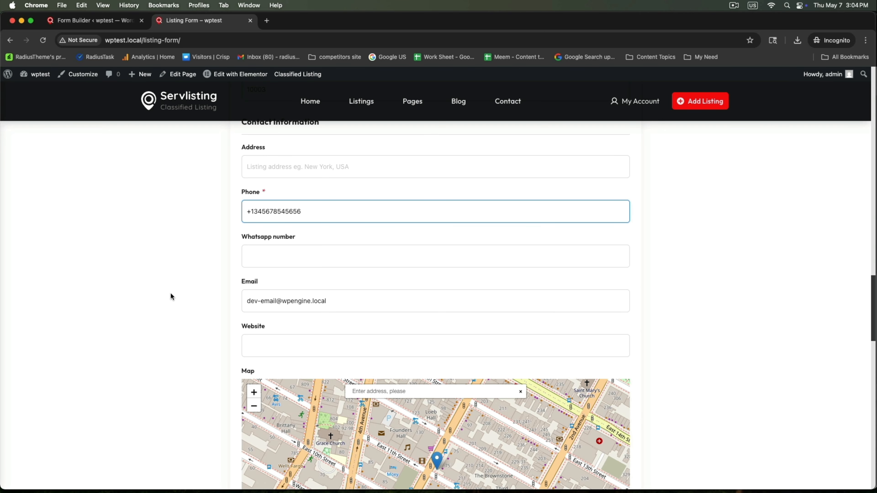
pyautogui.scroll(-20, 170, 293)
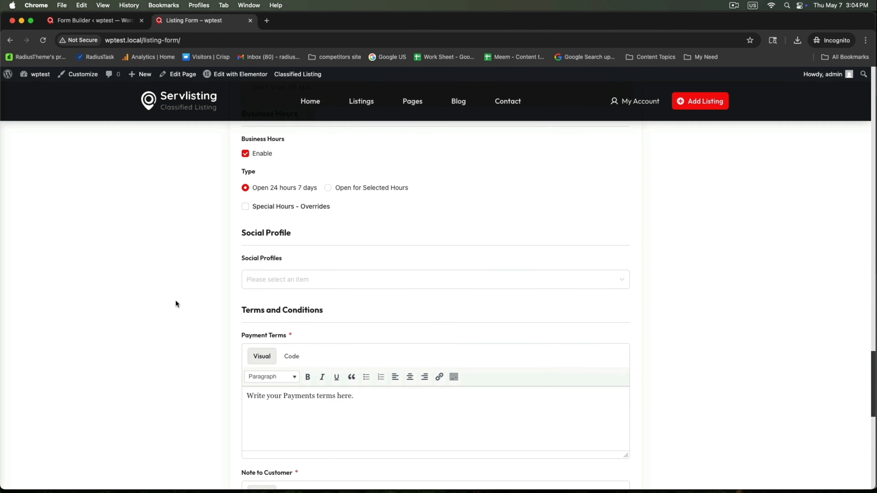
pyautogui.click(266, 327)
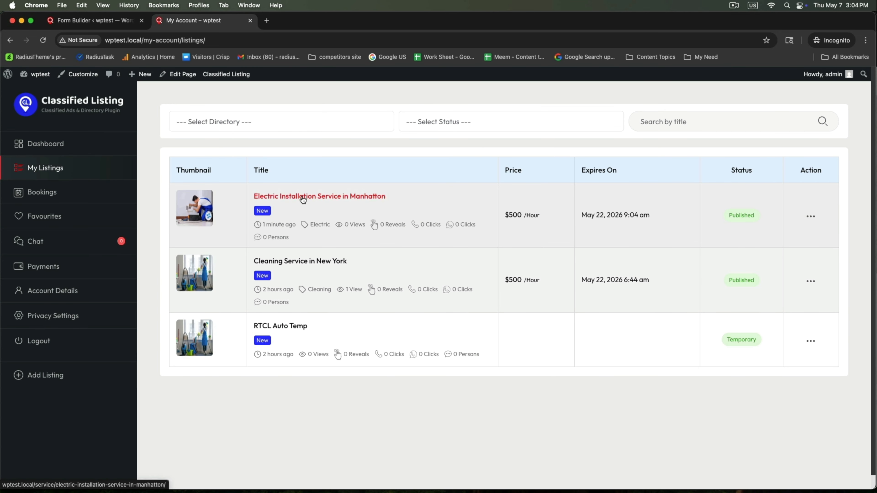
# Step: Open the Electric Installation Service in Manhatton listing and start a booking from it
pyautogui.click(308, 200)
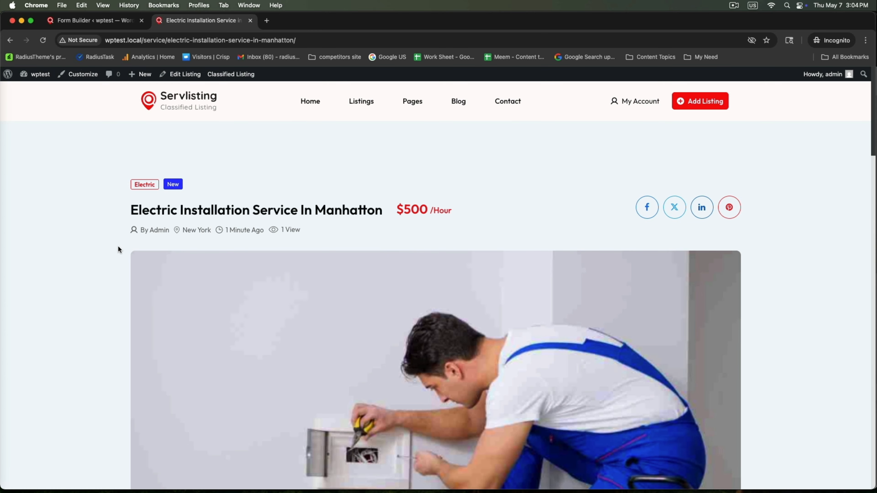
pyautogui.scroll(-10, 118, 245)
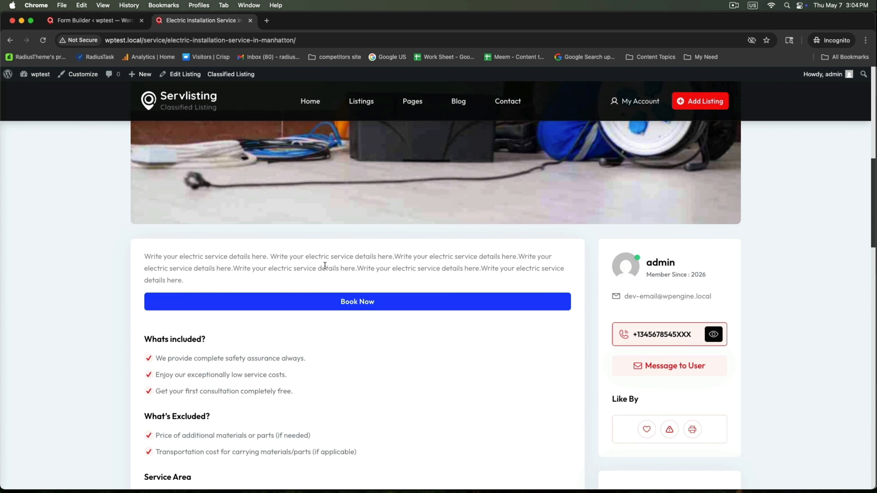
pyautogui.scroll(-8, 453, 329)
pyautogui.scroll(12, 452, 328)
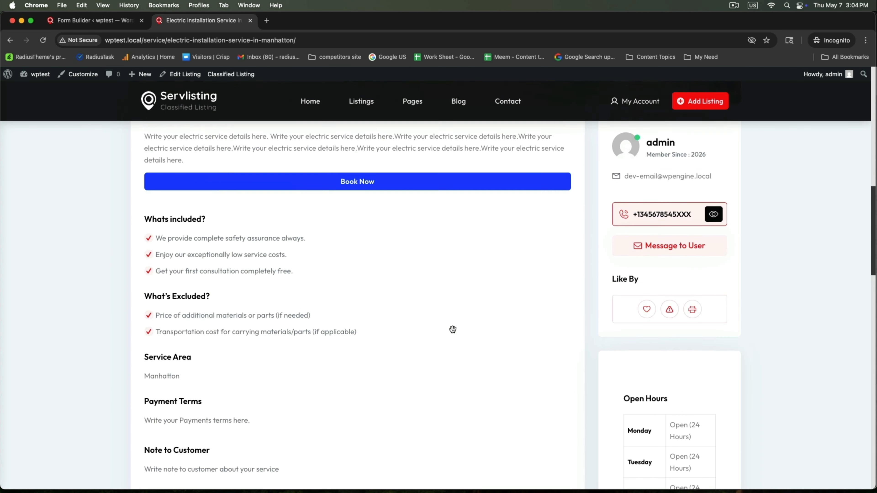
pyautogui.scroll(-4, 453, 329)
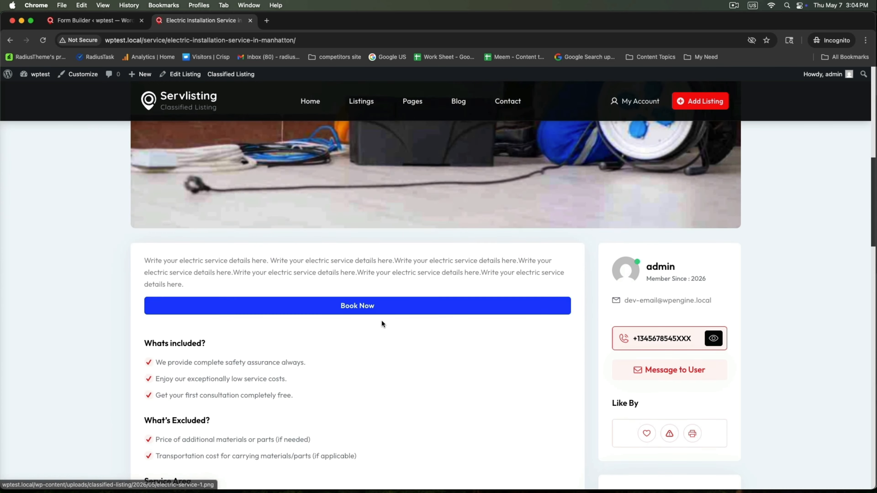
pyautogui.click(370, 307)
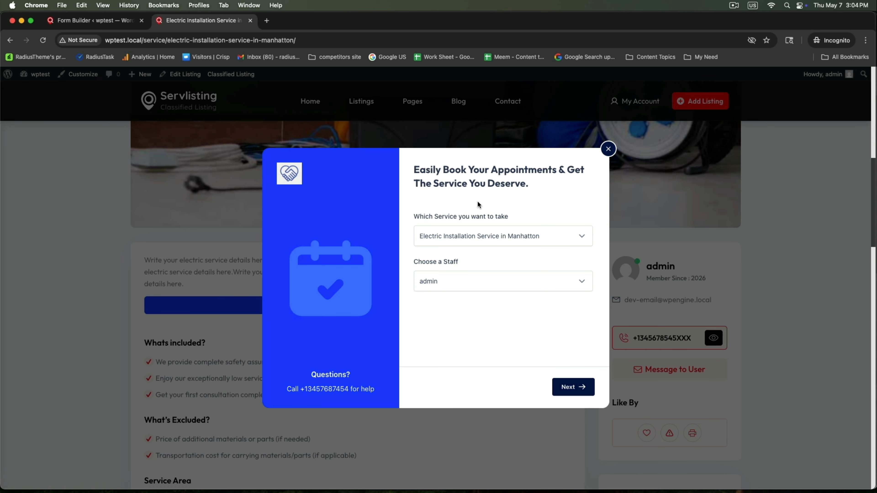
# Step: Choose 05/08/2026 with the 10:00–11:00 AM time slot
pyautogui.click(569, 386)
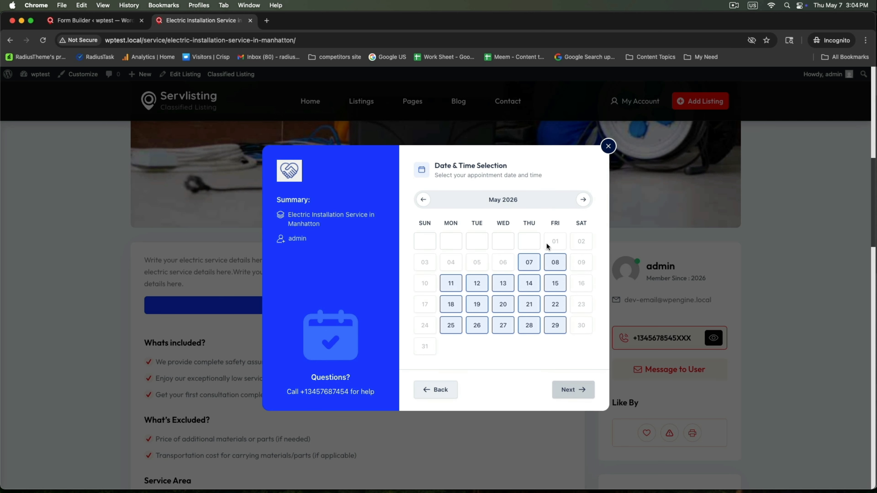
pyautogui.click(551, 263)
pyautogui.click(537, 211)
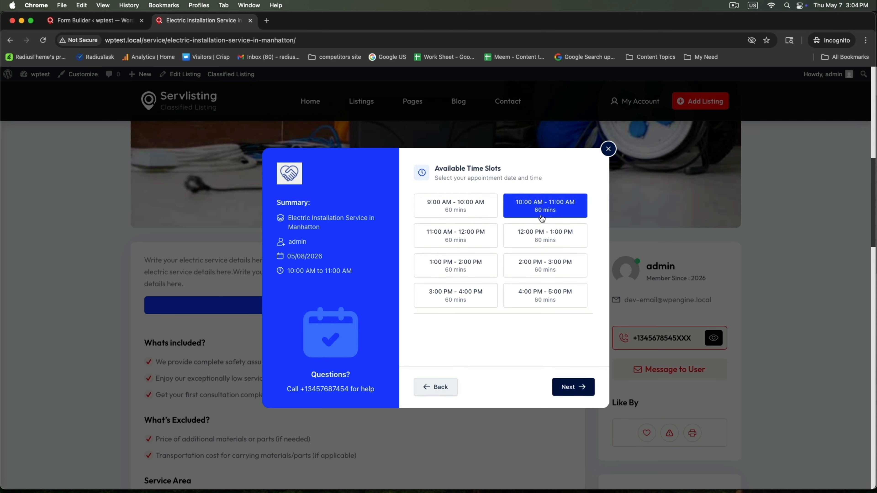
pyautogui.click(574, 388)
# Step: Enter the customer's full name, phone number and e-mail address
pyautogui.click(476, 205)
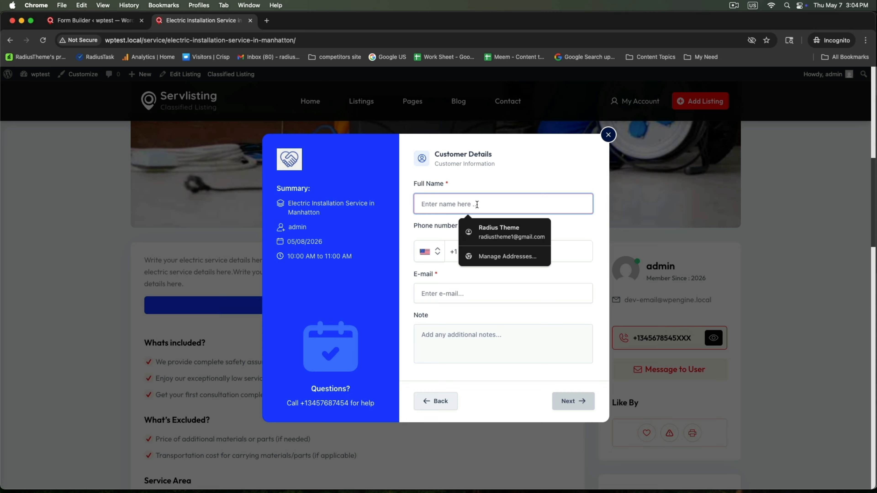
pyautogui.write('Jony')
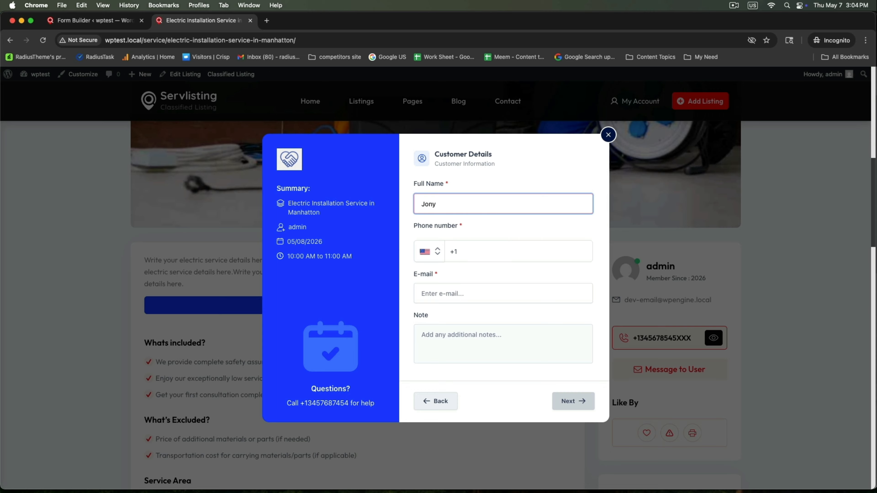
pyautogui.press('Tab')
pyautogui.click(475, 245)
pyautogui.click(494, 274)
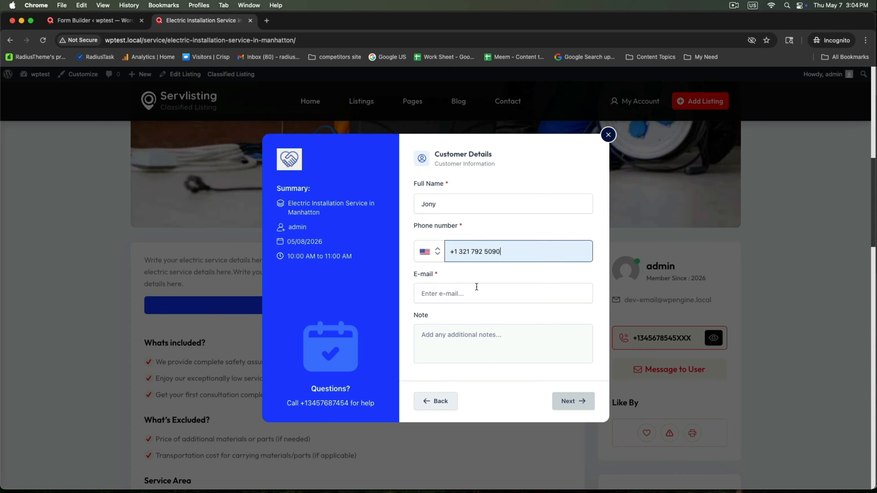
pyautogui.click(475, 291)
pyautogui.write('jony')
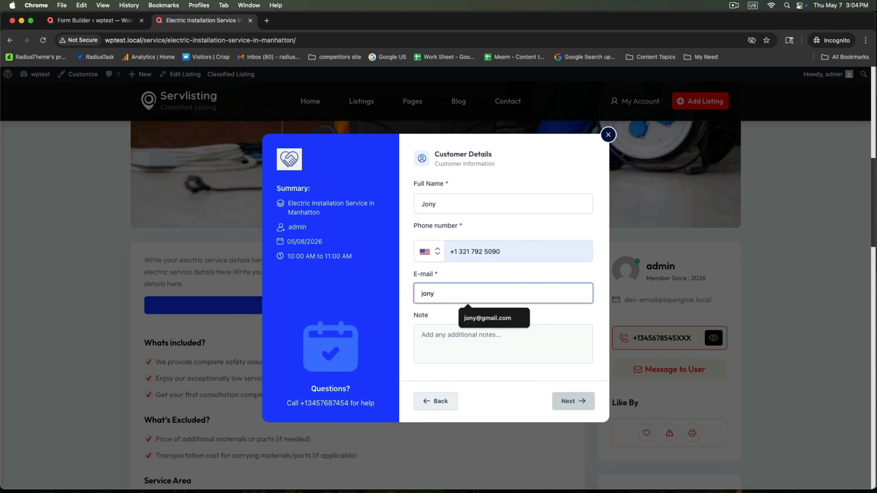
pyautogui.click(494, 318)
pyautogui.click(479, 338)
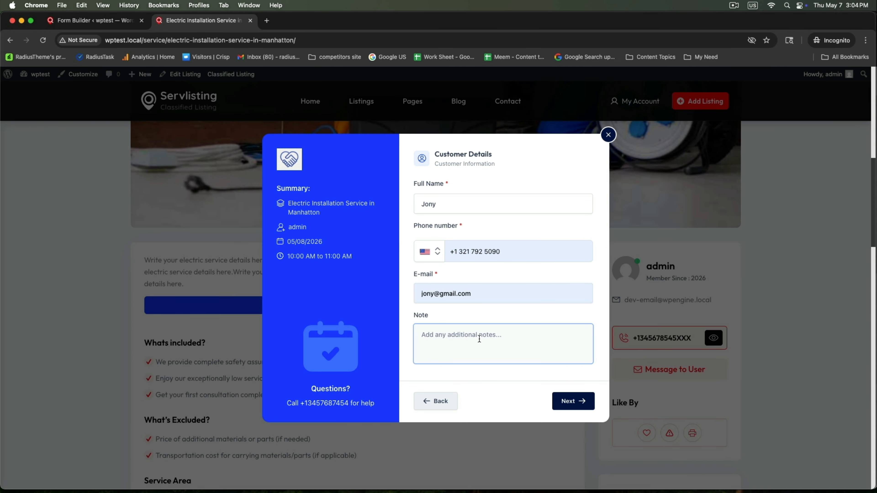
# Step: Choose Pay on Cash, confirm the booking and close the confirmation
pyautogui.click(568, 402)
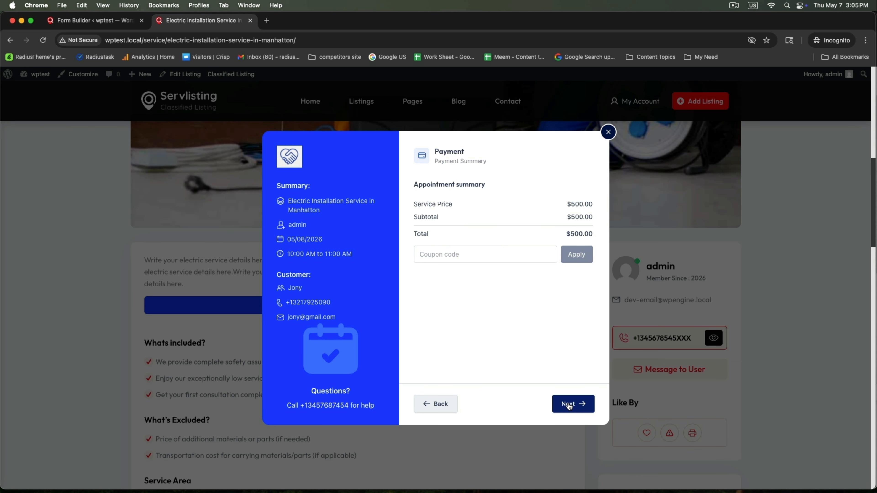
pyautogui.click(568, 405)
pyautogui.click(507, 264)
pyautogui.click(508, 285)
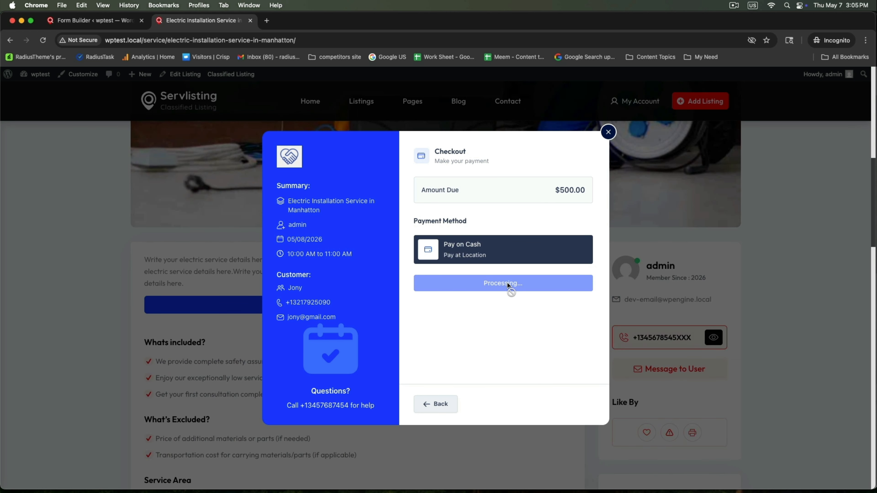
pyautogui.click(710, 248)
pyautogui.scroll(10, 477, 252)
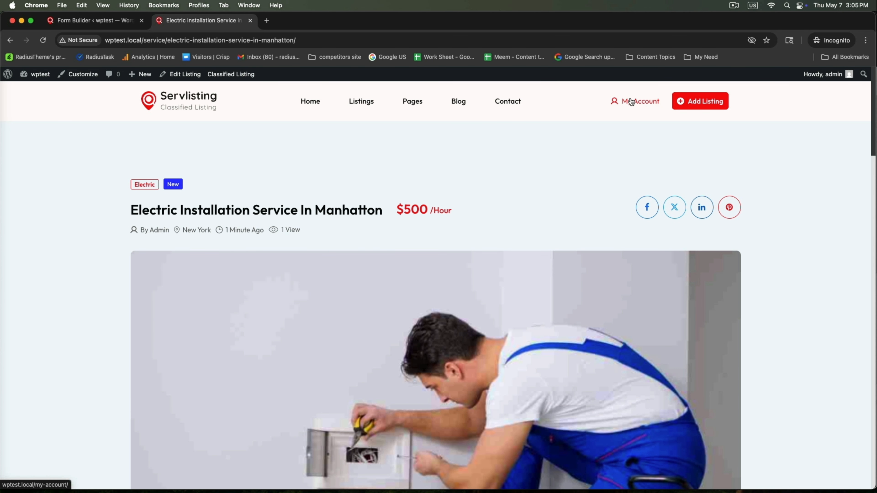
# Step: From the account dashboard, go to Bookings, view My Calendar, then the Services list
pyautogui.click(630, 101)
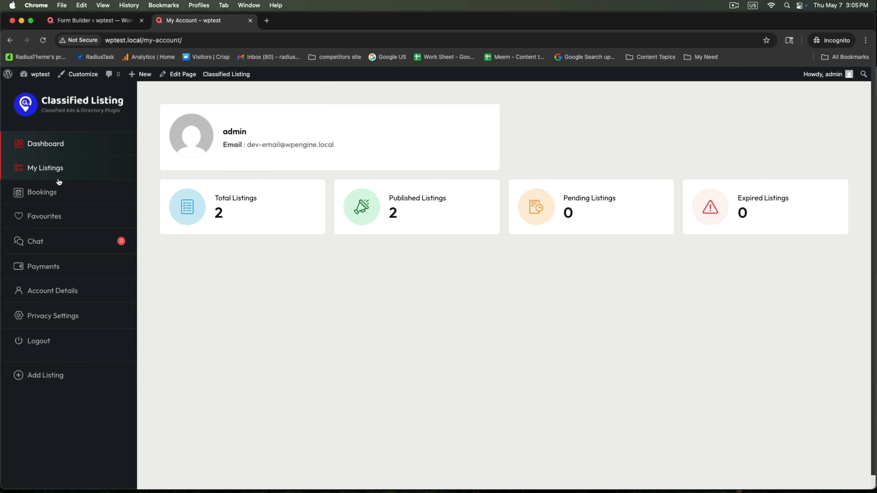
pyautogui.click(47, 192)
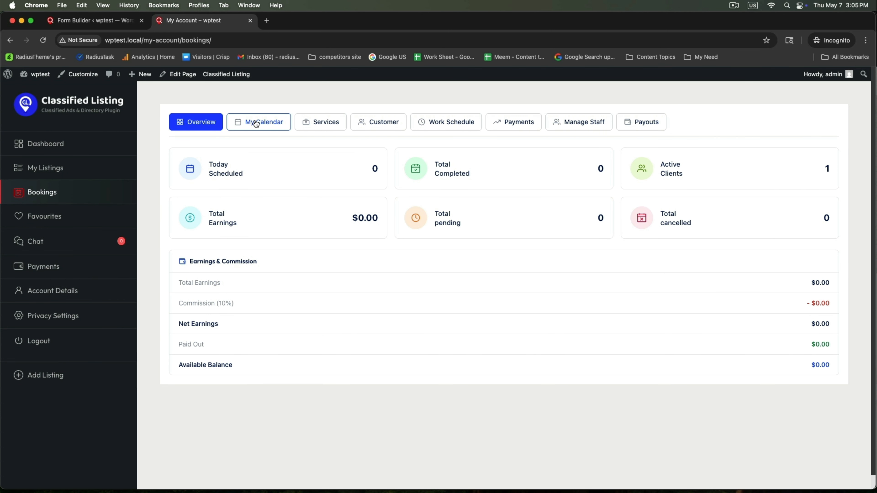
pyautogui.click(263, 122)
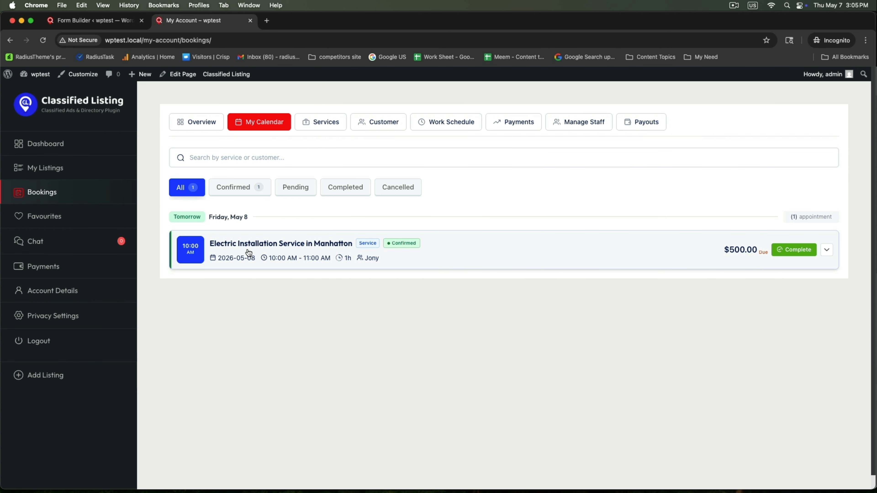
pyautogui.click(323, 124)
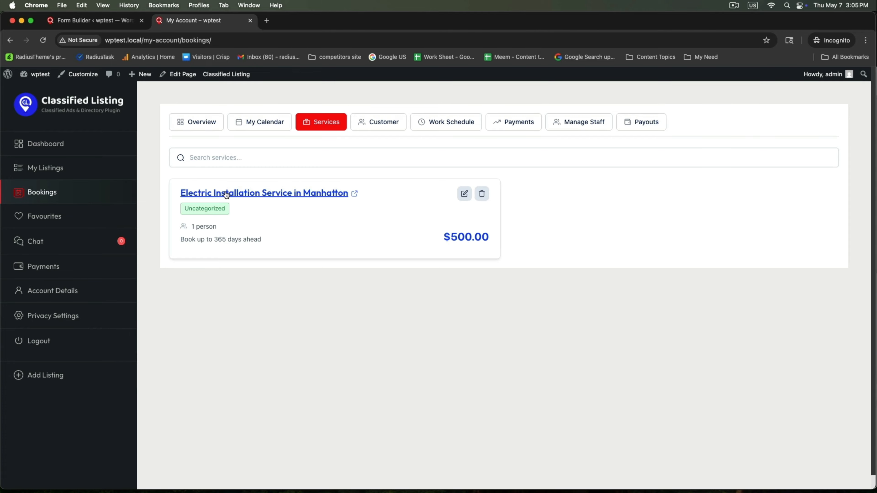
# Step: Set the Electric Installation Service in Manhatton's category to Electric and update the service
pyautogui.click(464, 194)
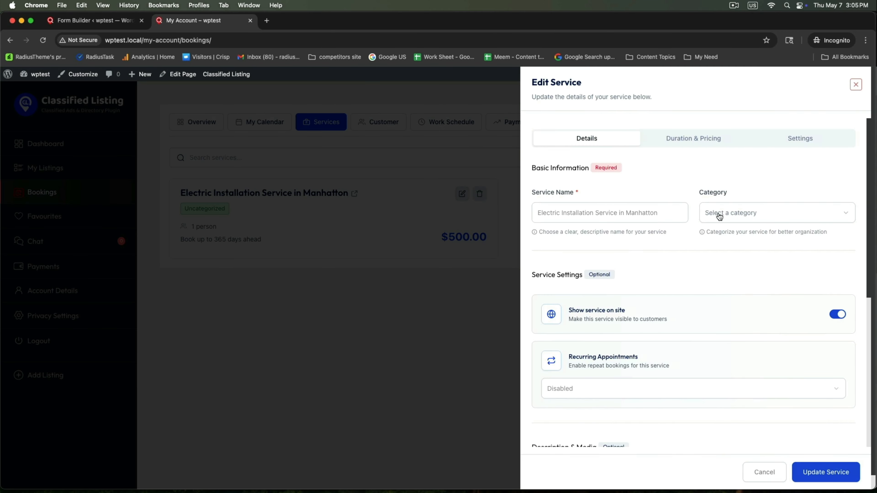
pyautogui.click(734, 214)
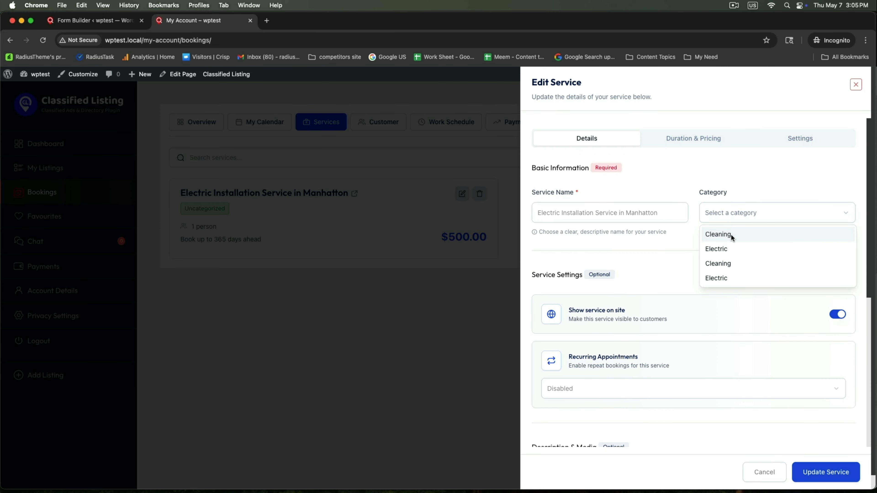
pyautogui.click(721, 249)
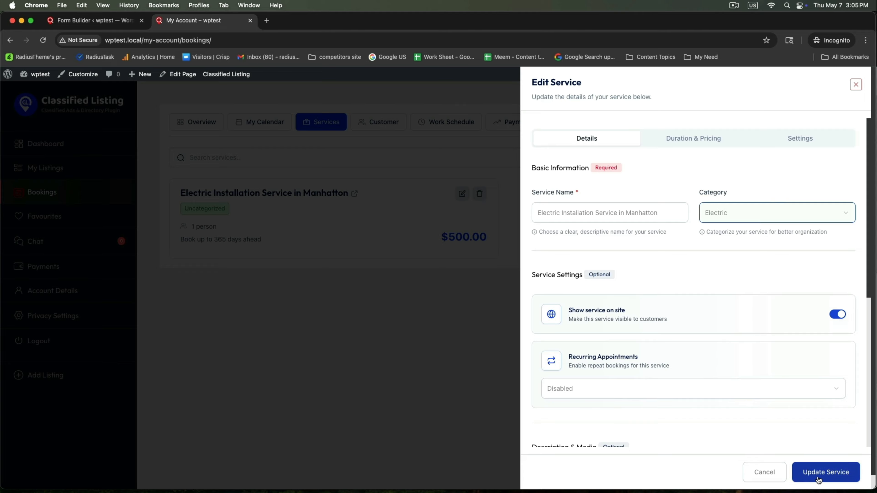
pyautogui.click(810, 473)
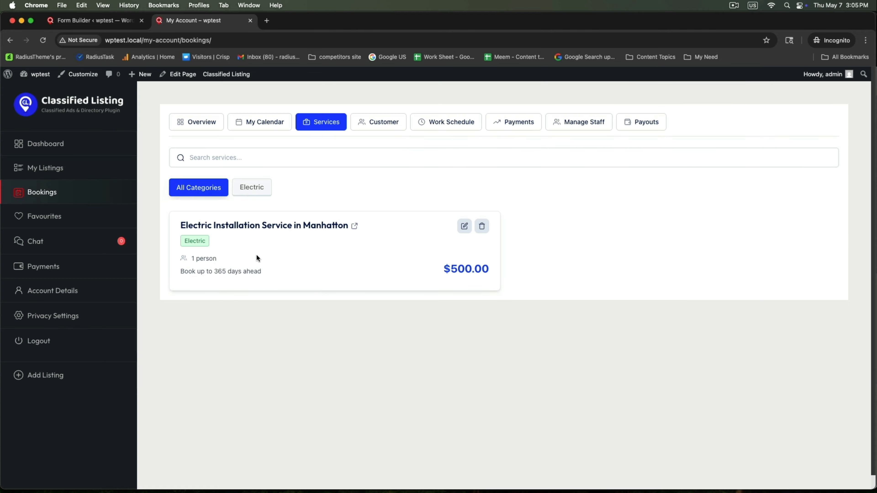
# Step: Expand the May 8 booking in My Calendar and review its appointment details
pyautogui.click(267, 127)
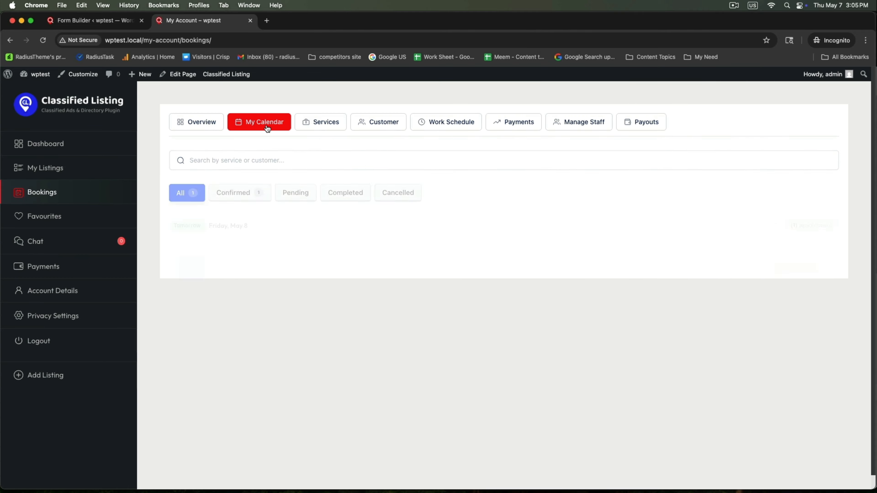
pyautogui.click(305, 248)
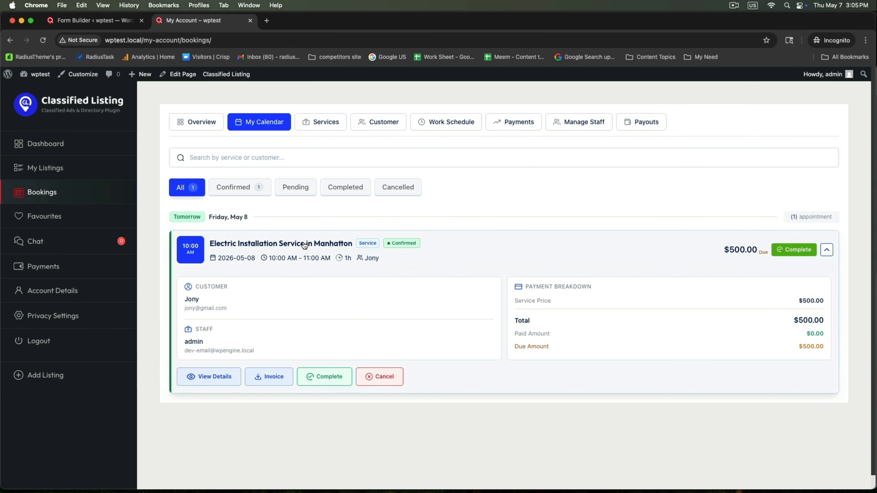
pyautogui.click(200, 380)
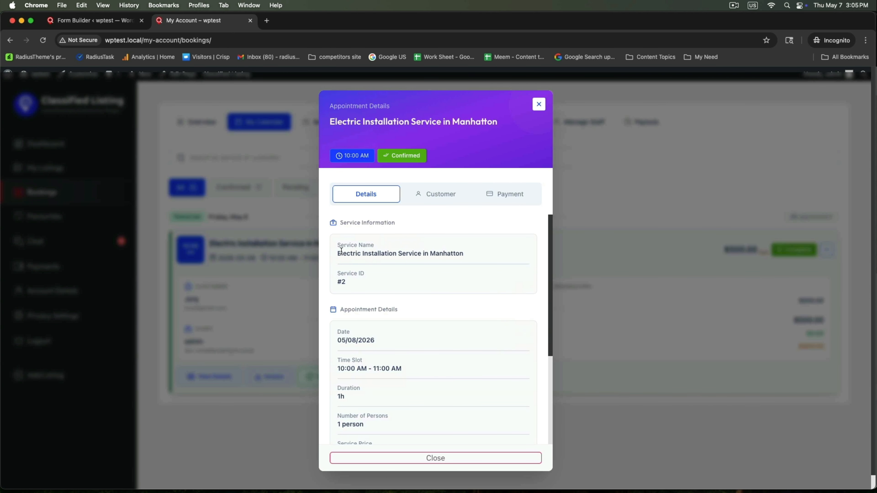
pyautogui.moveTo(341, 252); pyautogui.dragTo(524, 253)
pyautogui.click(452, 268)
pyautogui.scroll(-3, 423, 300)
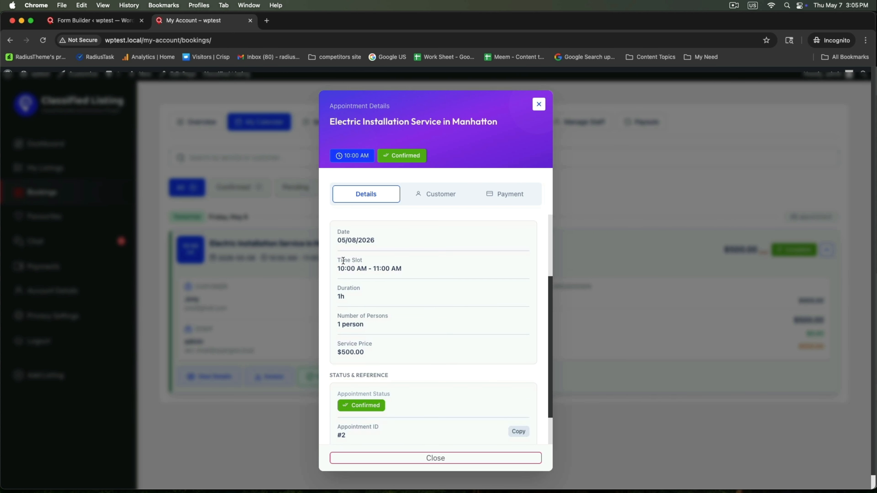
pyautogui.moveTo(342, 268); pyautogui.dragTo(454, 270)
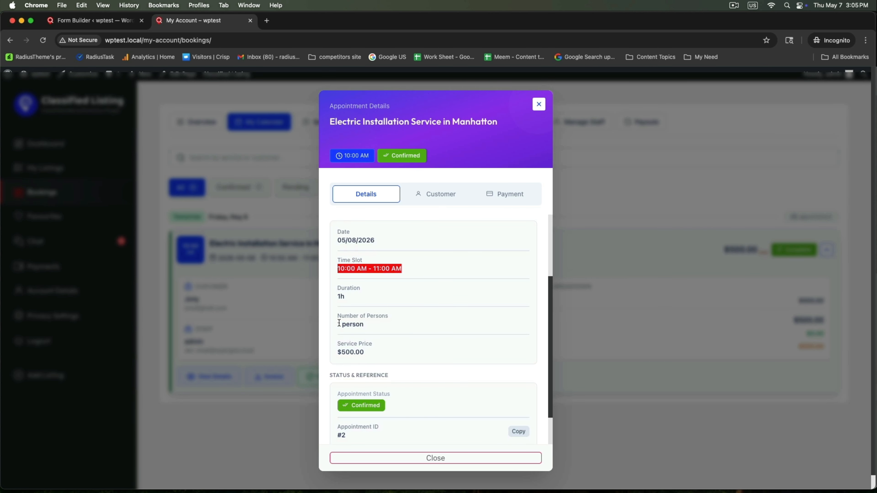
pyautogui.moveTo(339, 322); pyautogui.dragTo(369, 325)
pyautogui.moveTo(333, 290); pyautogui.dragTo(370, 299)
pyautogui.scroll(-2, 409, 312)
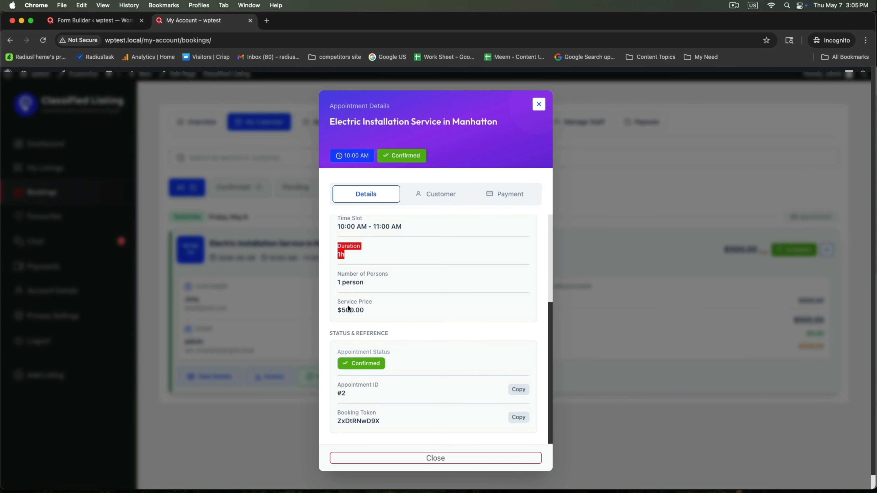
pyautogui.click(391, 310)
# Step: Check the booking's Customer and Payment tabs showing $500.00 due, then close
pyautogui.click(452, 194)
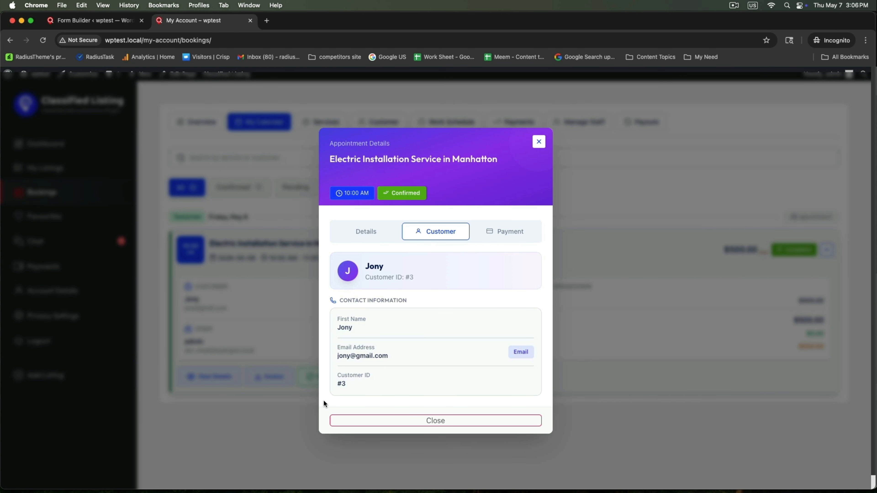
pyautogui.click(518, 232)
pyautogui.scroll(-1, 486, 327)
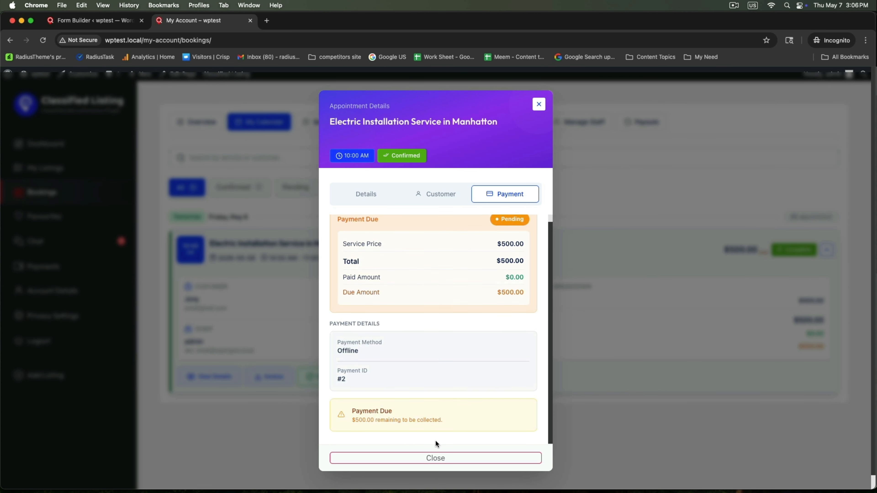
pyautogui.click(428, 459)
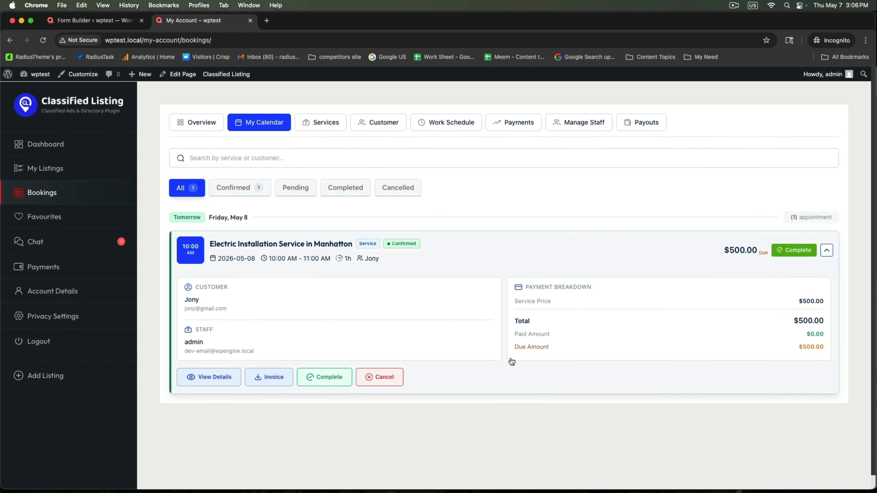
# Step: Browse the Services, Customer, Work Schedule and Payments tabs, ending on Manage Staff
pyautogui.click(336, 123)
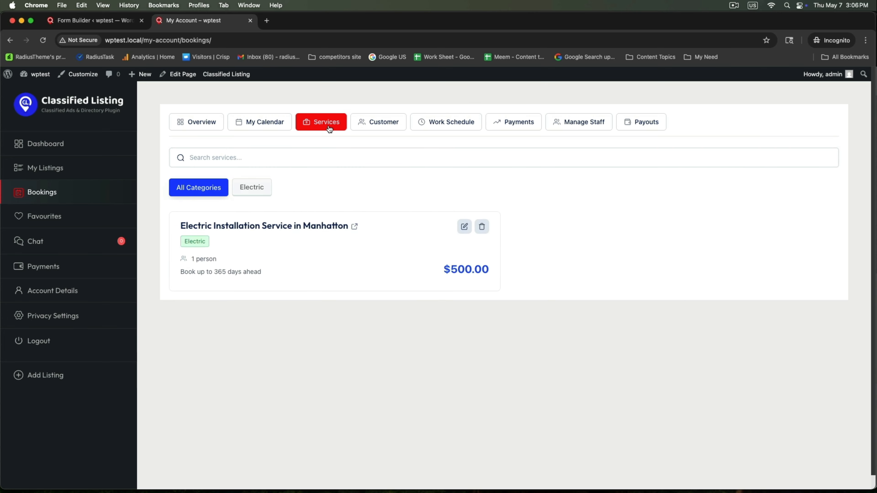
pyautogui.click(377, 129)
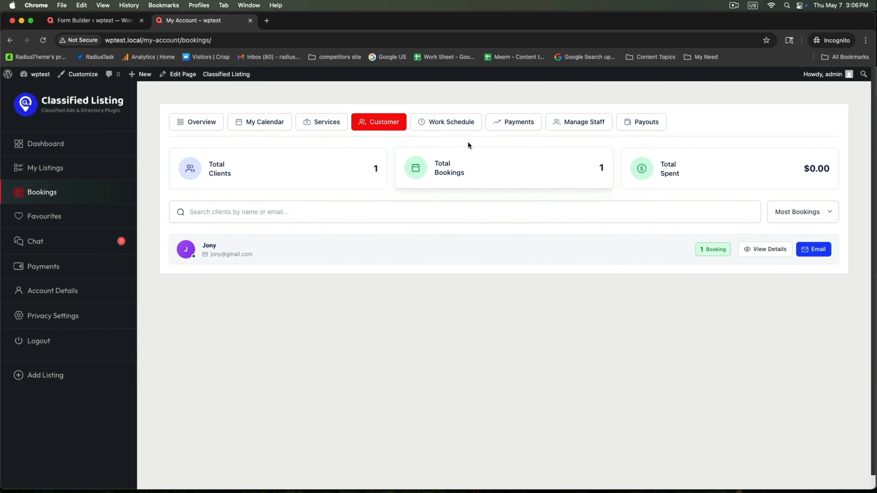
pyautogui.click(464, 130)
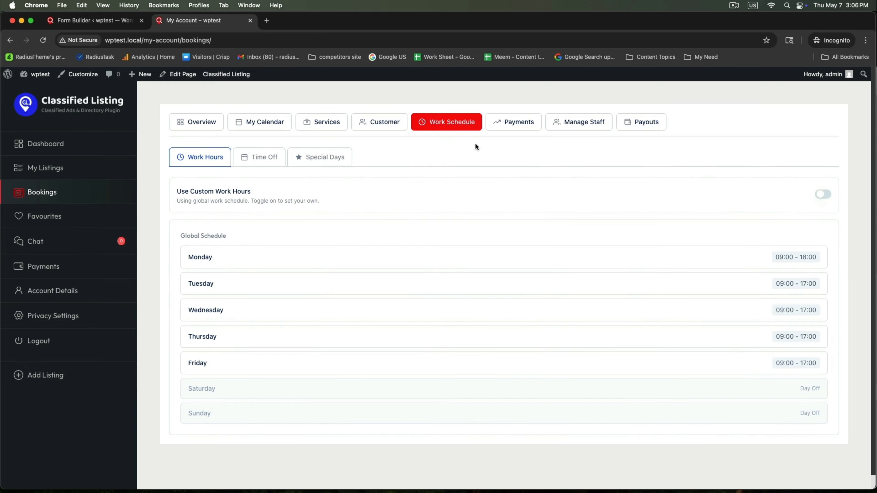
pyautogui.click(504, 123)
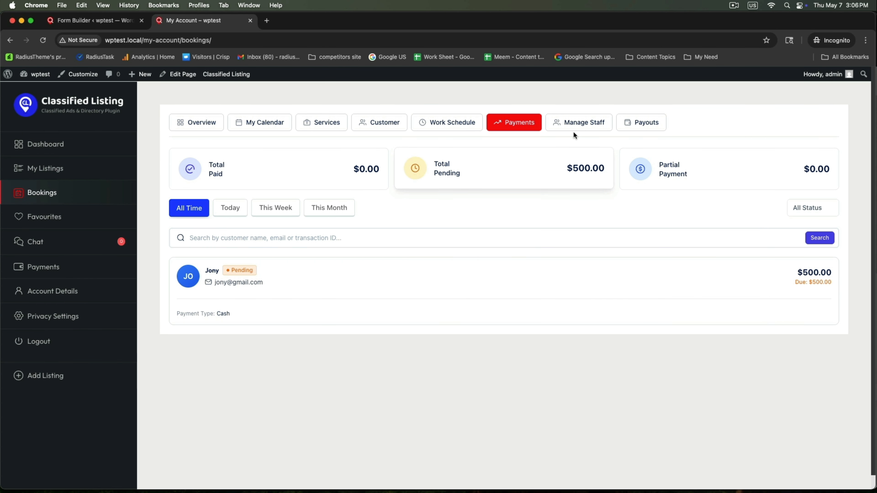
pyautogui.click(577, 126)
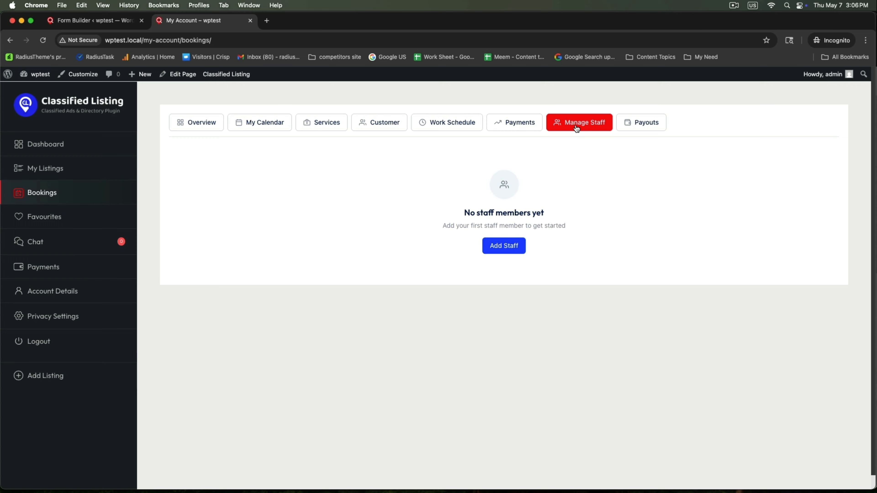
# Step: Add a new staff member with first name, last name and e-mail, and save
pyautogui.click(499, 248)
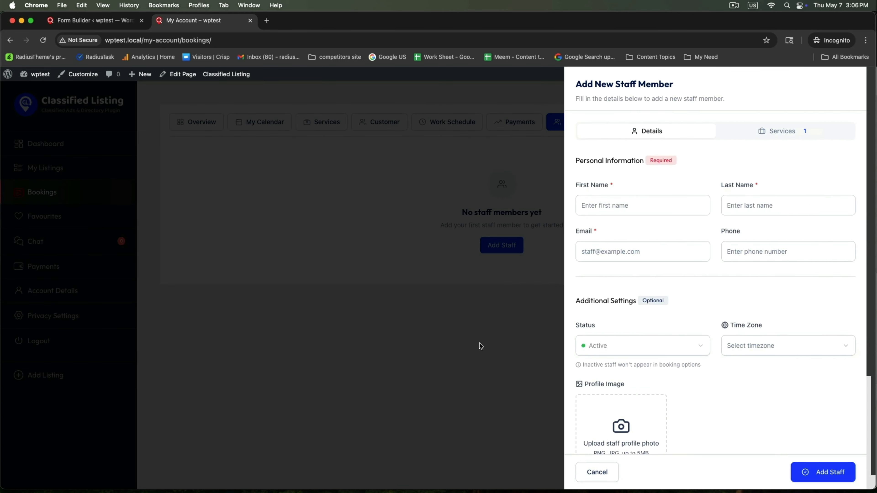
pyautogui.click(621, 204)
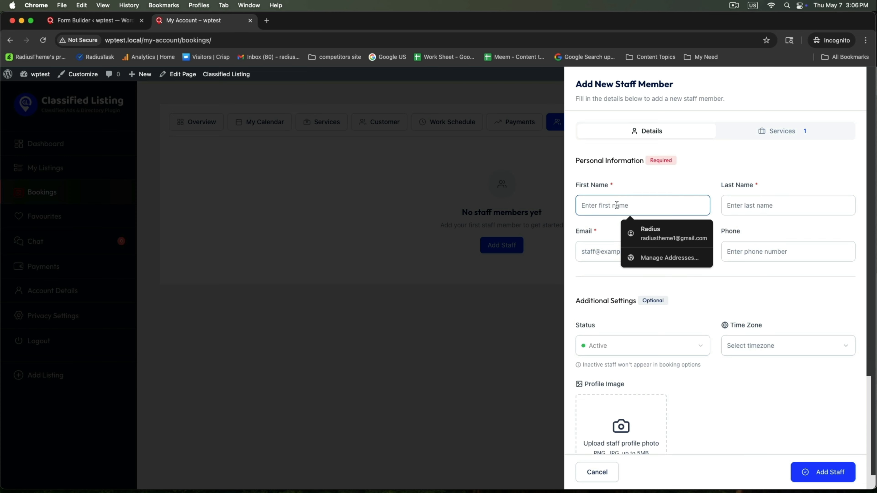
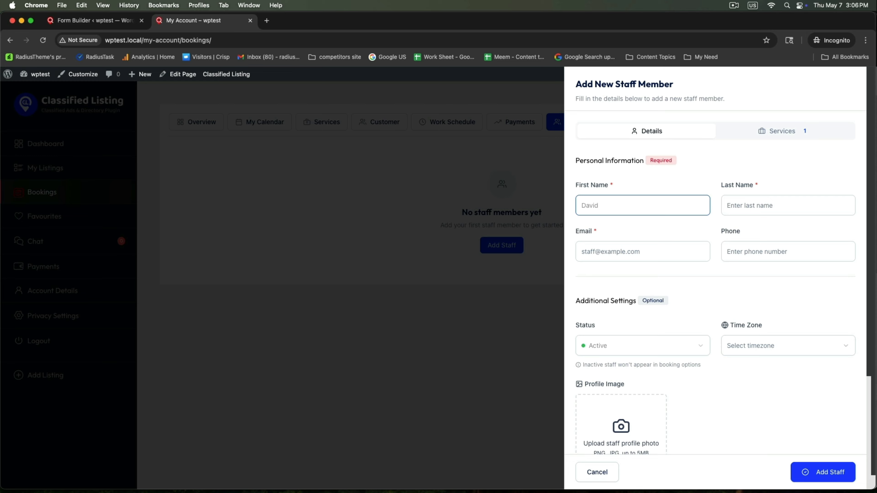
pyautogui.press('Tab')
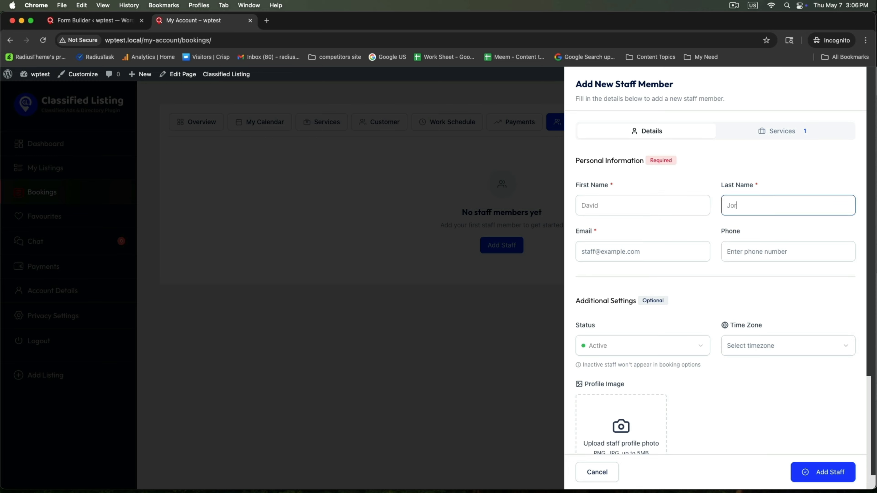
pyautogui.click(603, 253)
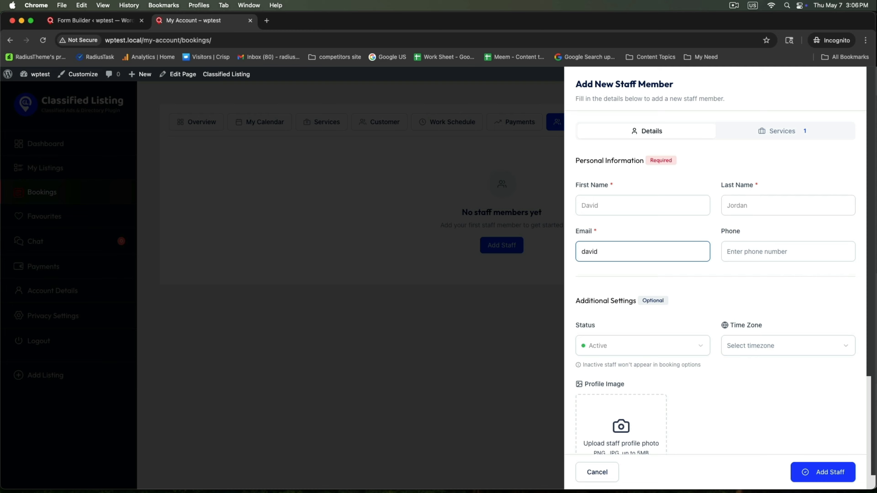
pyautogui.press('Tab')
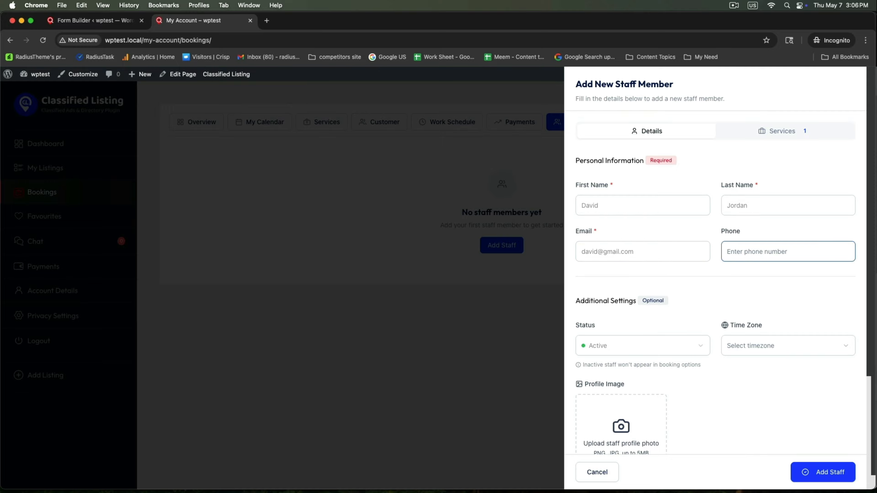
pyautogui.scroll(-5, 731, 320)
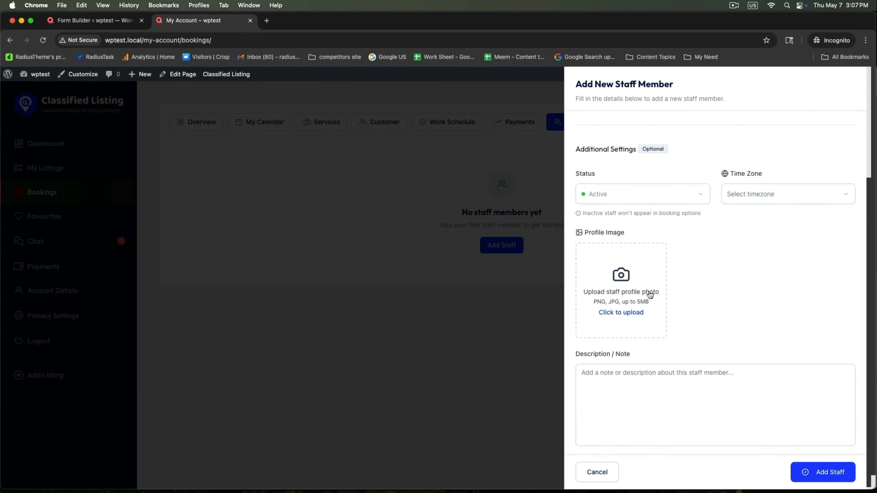
pyautogui.click(832, 477)
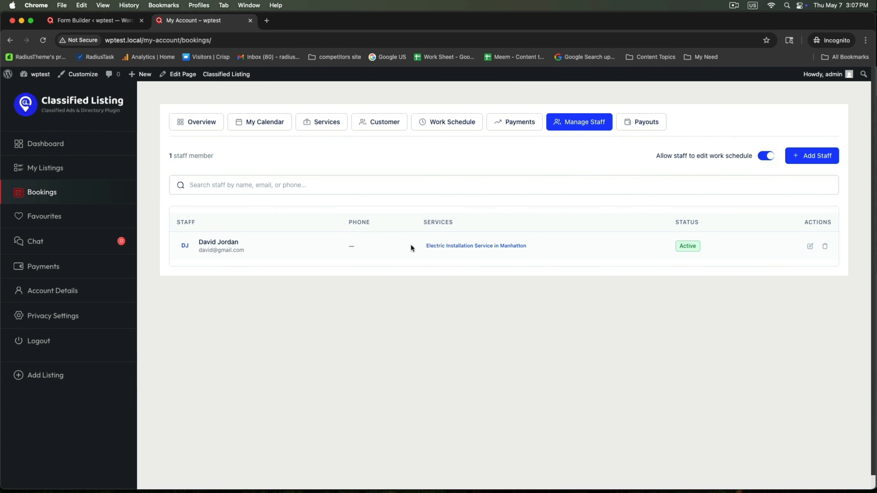
pyautogui.rightClick(90, 102)
# Step: Open the site homepage in a new tab and start booking the Electric Installation listing
pyautogui.click(106, 108)
pyautogui.click(295, 22)
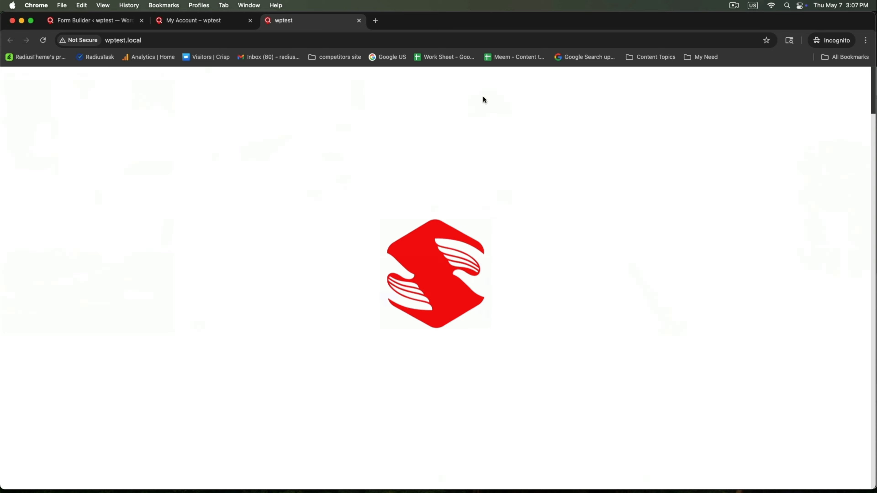
pyautogui.click(361, 100)
pyautogui.scroll(-10, 350, 244)
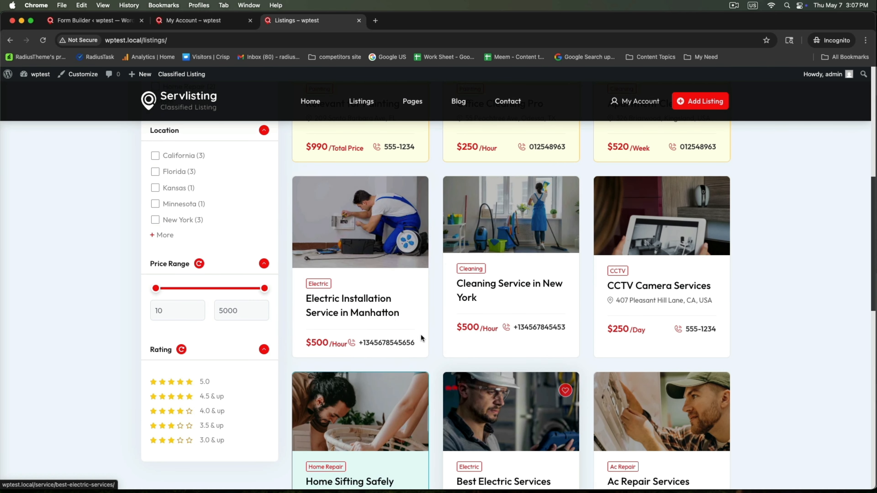
pyautogui.click(373, 312)
pyautogui.scroll(-10, 373, 312)
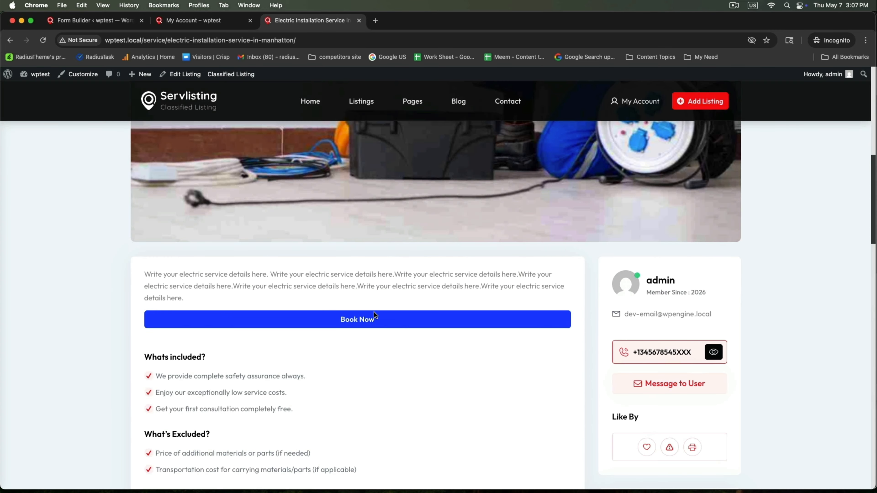
pyautogui.click(374, 312)
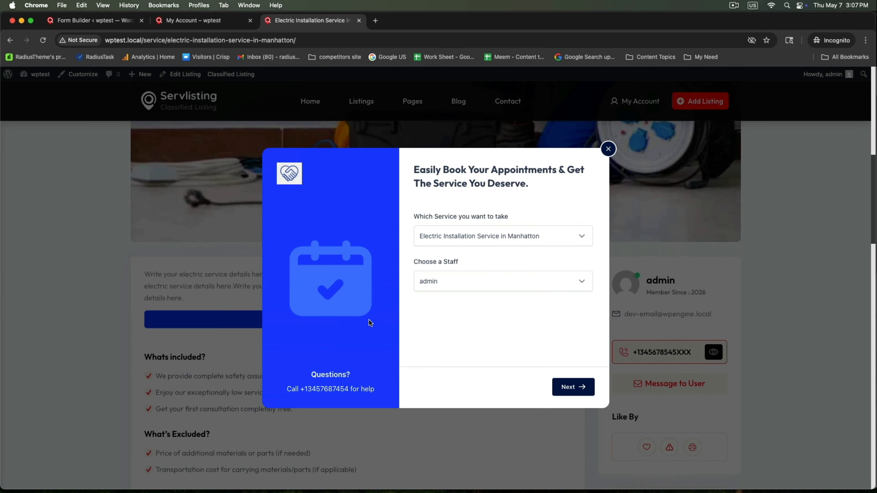
# Step: Pick the non-admin staff member, 7 May 2026 and the 2:00–3:00 PM slot
pyautogui.click(505, 289)
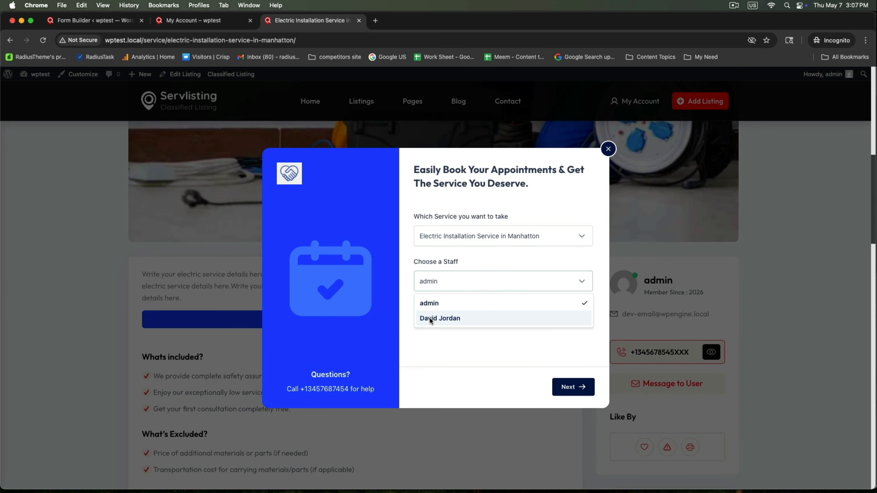
pyautogui.click(449, 316)
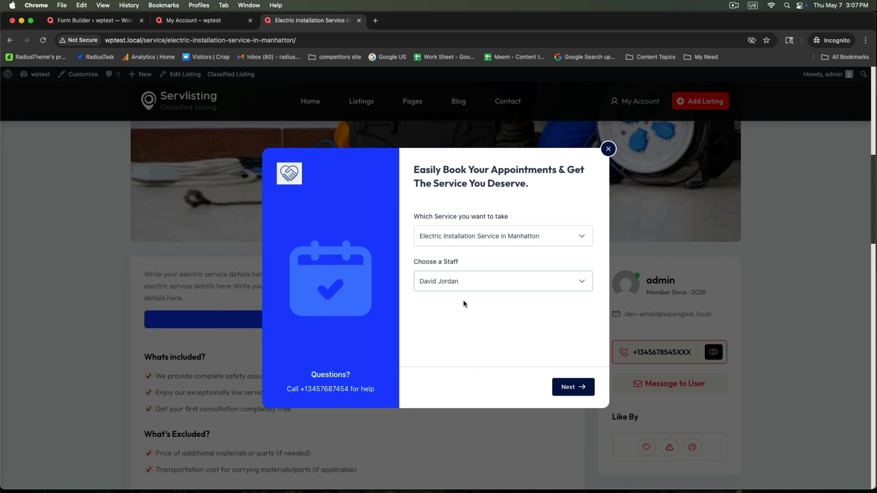
pyautogui.click(574, 388)
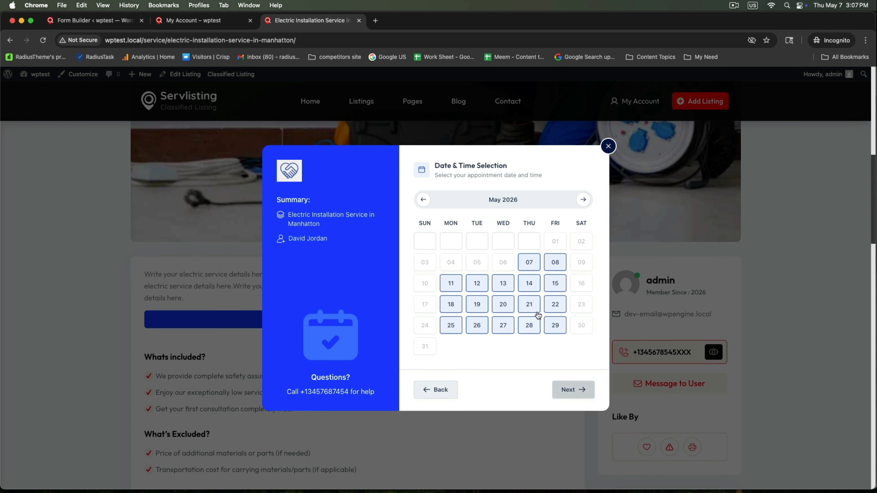
pyautogui.click(527, 266)
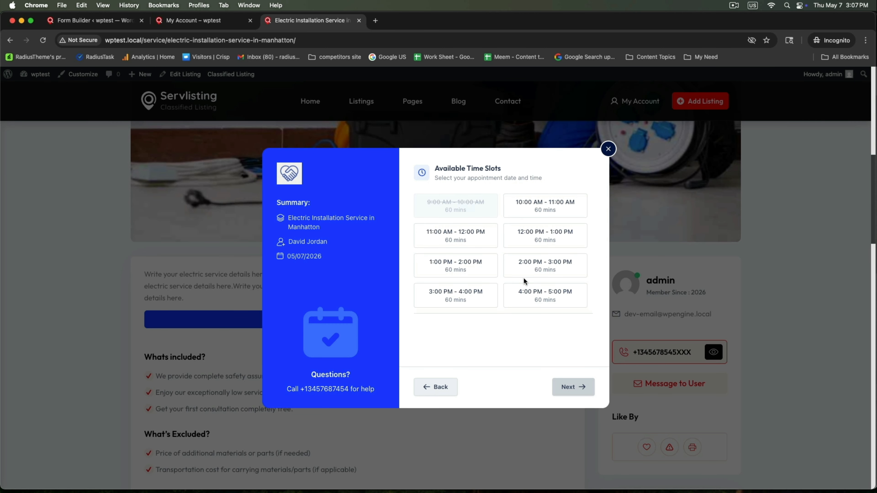
pyautogui.click(533, 267)
pyautogui.click(573, 386)
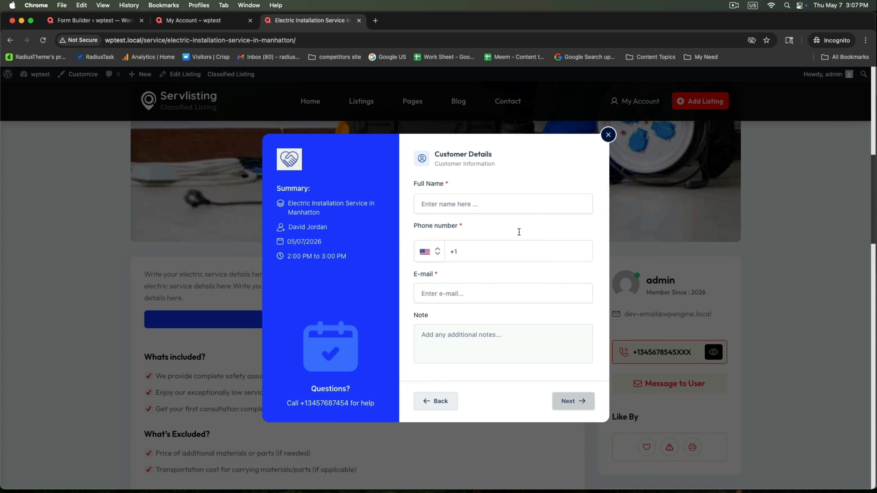
# Step: Enter the customer's full name, phone number and e-mail address
pyautogui.click(512, 208)
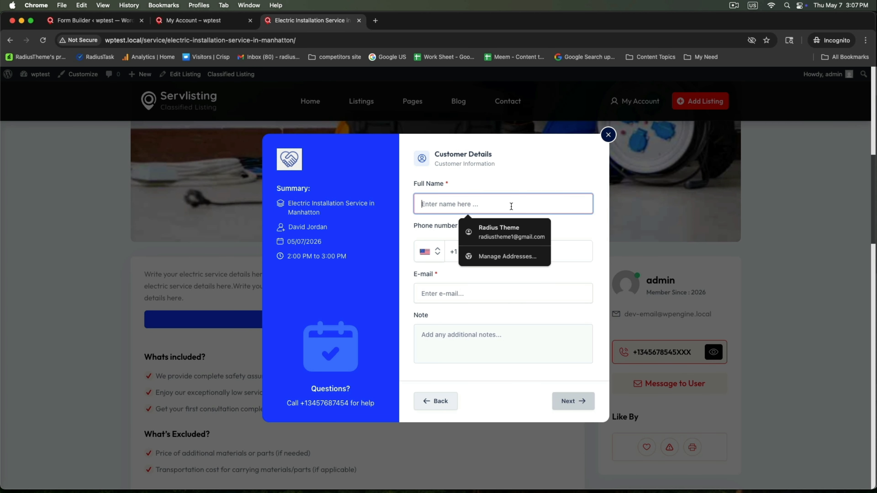
pyautogui.write('At')
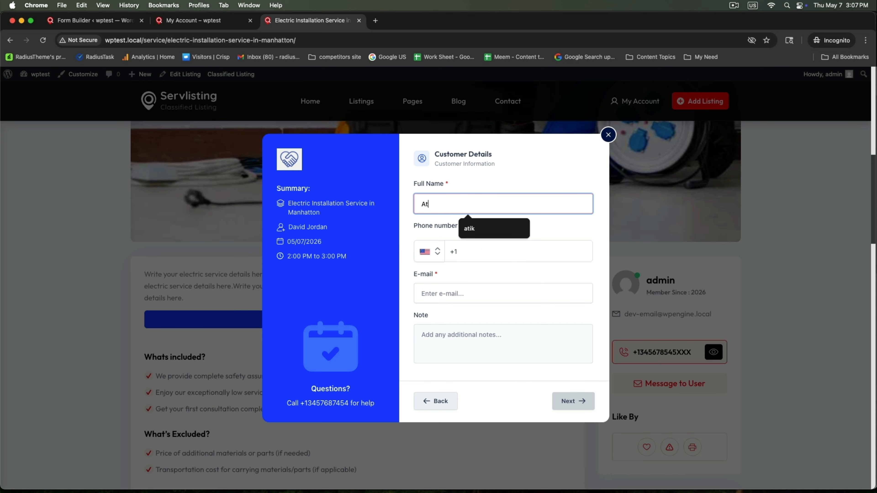
pyautogui.write('ik')
pyautogui.click(463, 250)
pyautogui.click(501, 274)
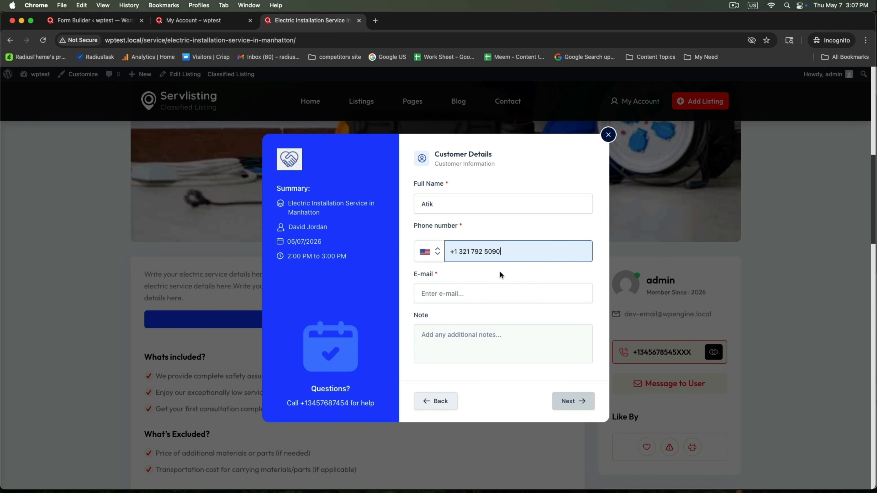
pyautogui.click(462, 294)
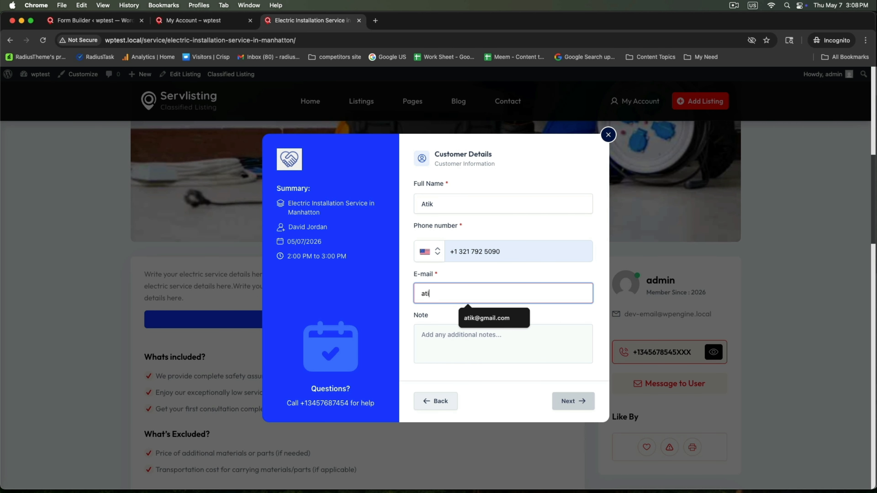
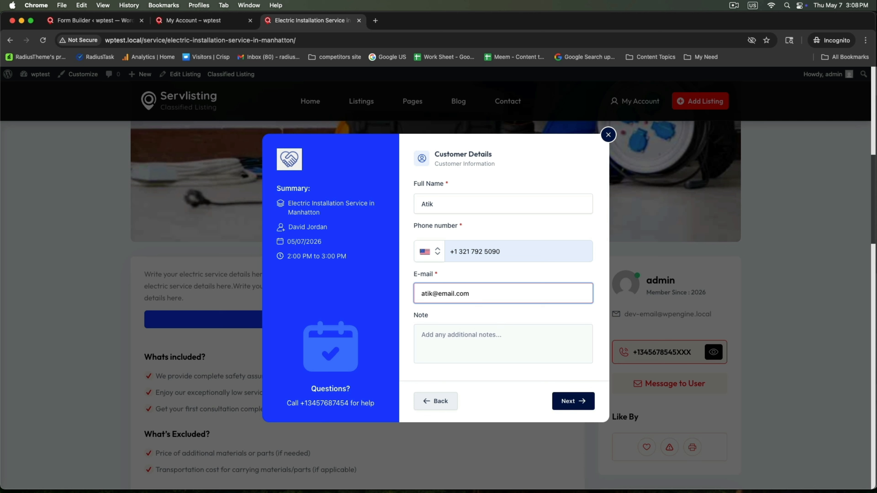
# Step: Choose Pay on Cash and confirm the $500.00 appointment
pyautogui.click(566, 401)
pyautogui.click(565, 402)
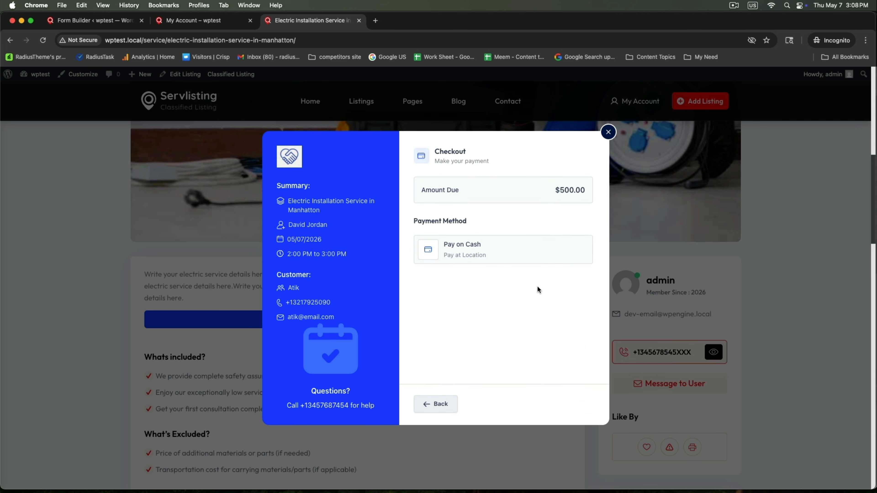
pyautogui.click(540, 262)
pyautogui.click(534, 283)
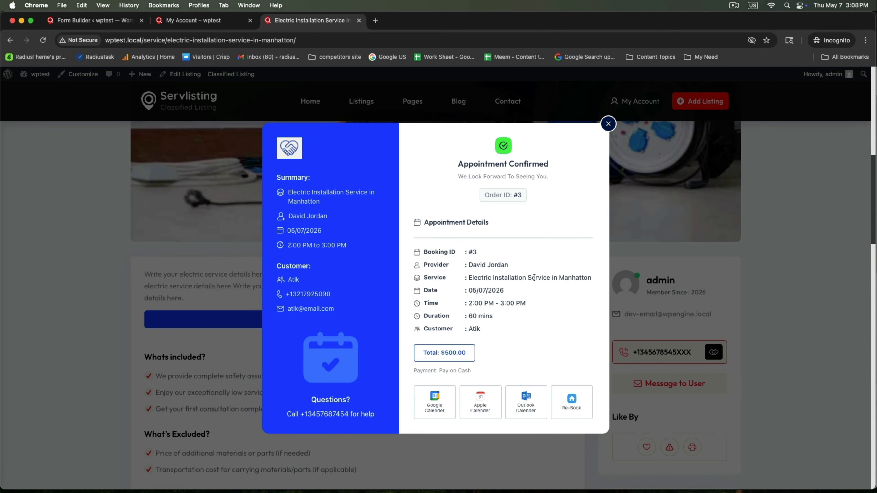
# Step: Copy the My Account bookings page URL and load it in the Safari browser
pyautogui.click(610, 122)
pyautogui.scroll(5, 488, 234)
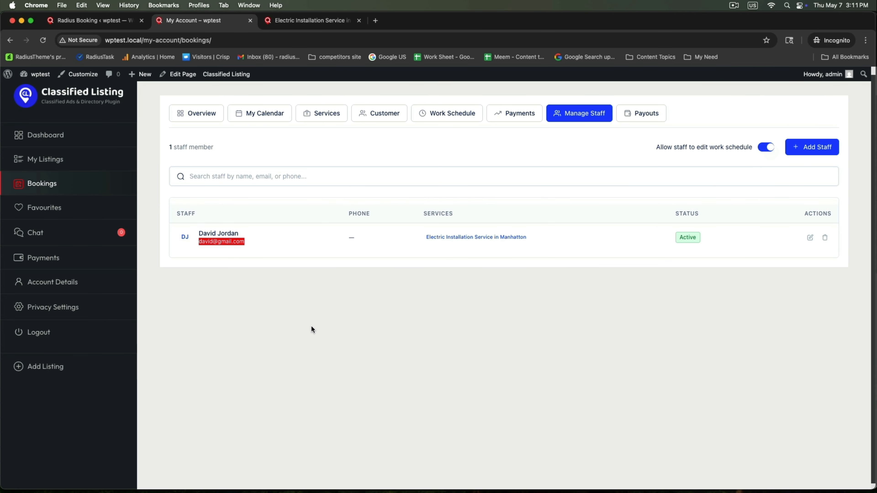
pyautogui.click(263, 40)
pyautogui.press('super+c')
pyautogui.rightClick(263, 40)
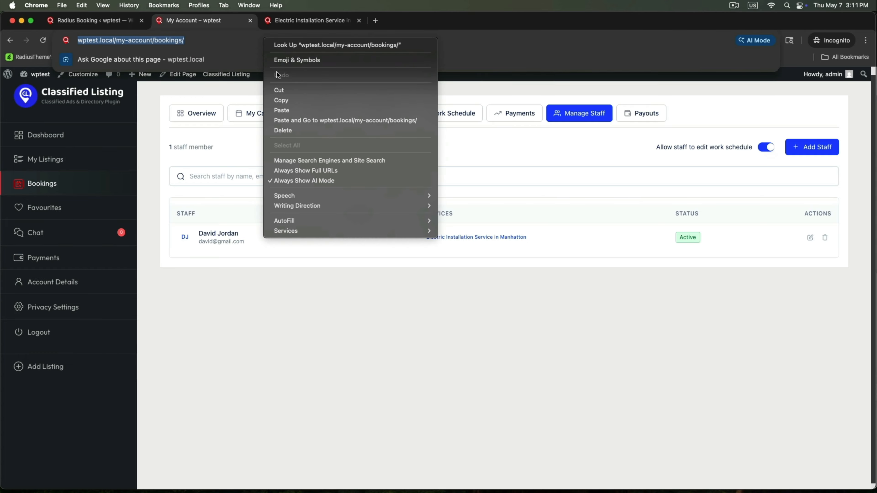
pyautogui.click(278, 100)
pyautogui.click(227, 477)
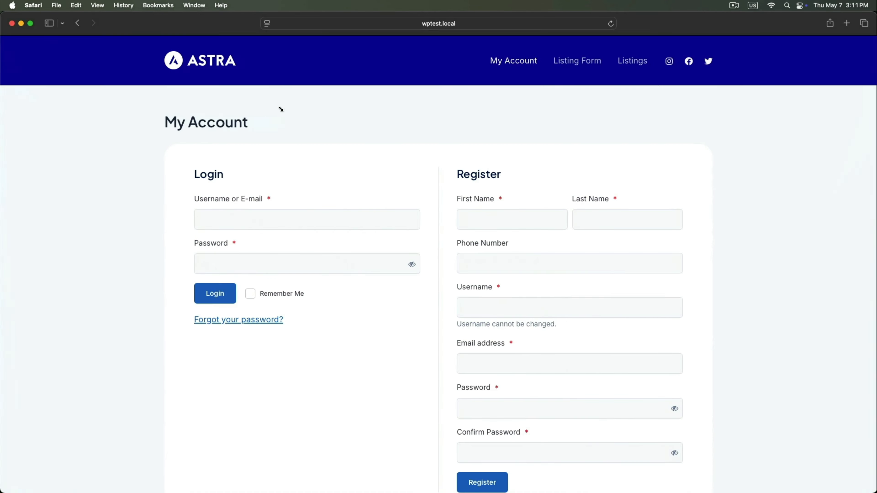
pyautogui.click(295, 22)
pyautogui.press('super+v')
pyautogui.press('Return')
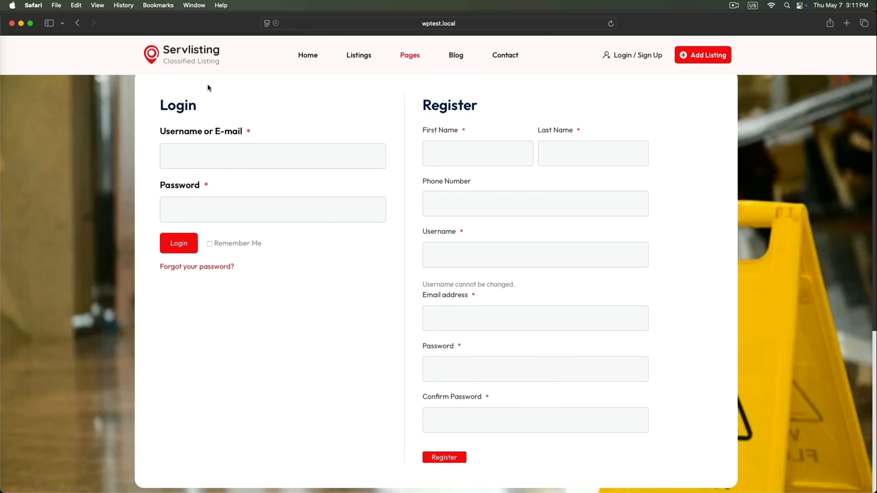
# Step: Log in with the staff member's username and password
pyautogui.click(189, 156)
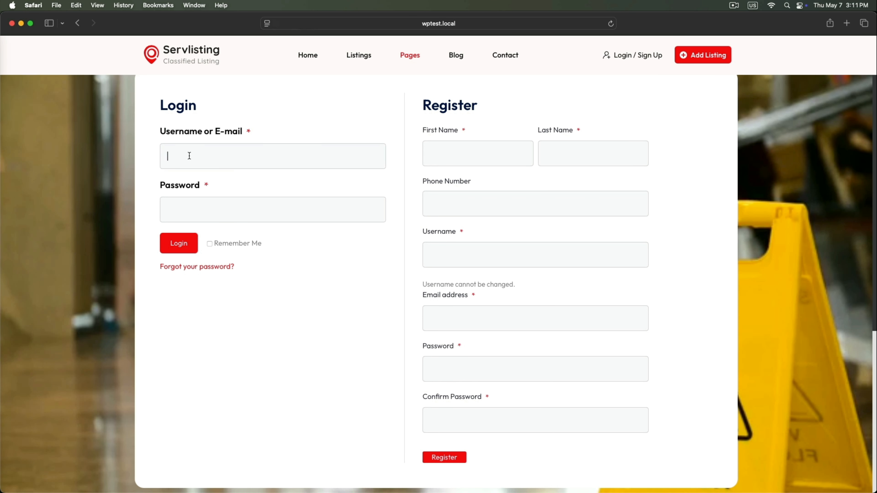
pyautogui.write('david')
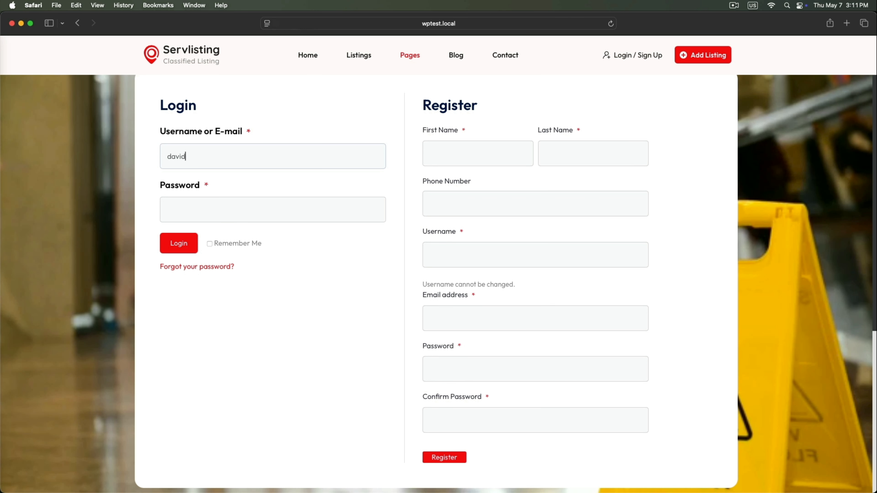
pyautogui.press('Tab')
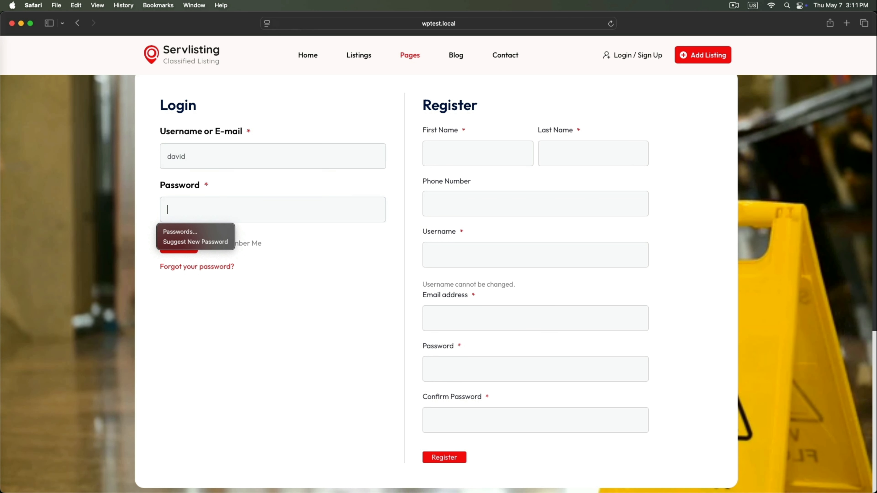
pyautogui.press('Escape')
pyautogui.write('•••••')
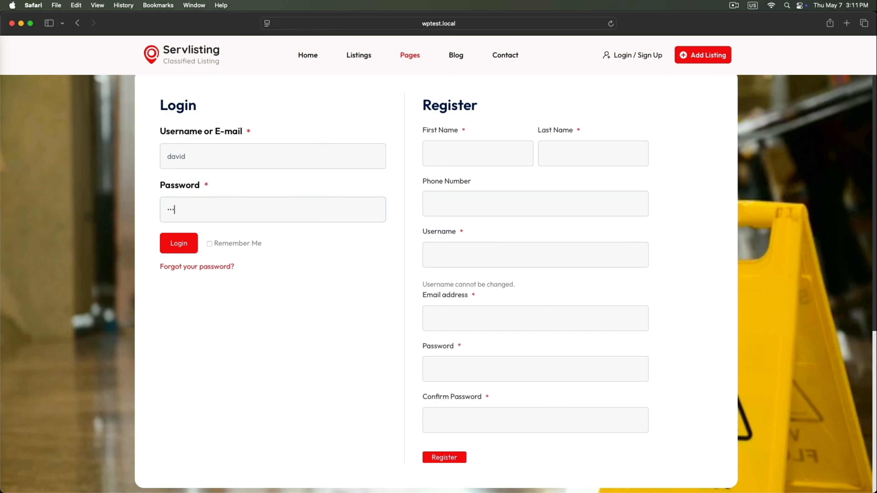
pyautogui.write('•••')
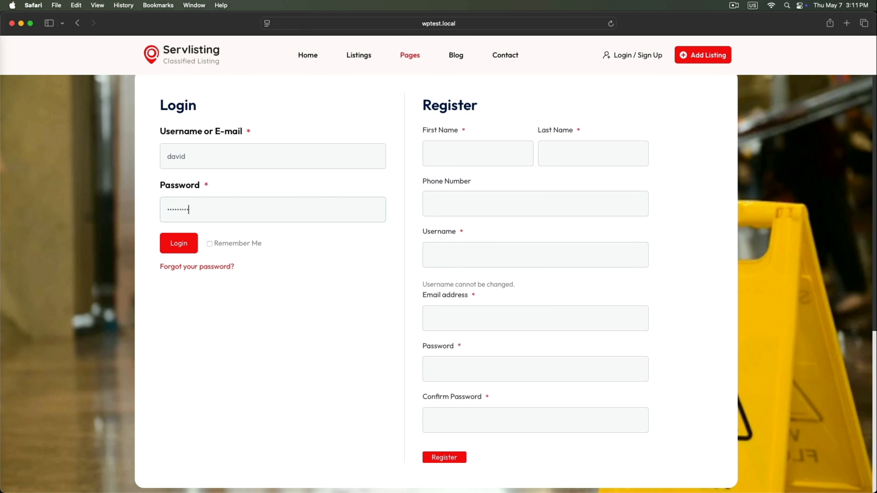
pyautogui.press('Return')
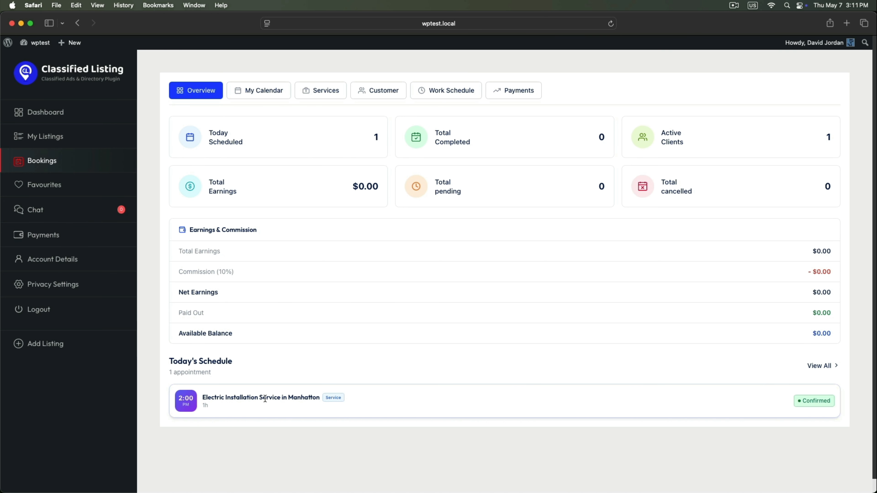
# Step: Open the electric installation booking's details and review its customer and payment information
pyautogui.click(270, 90)
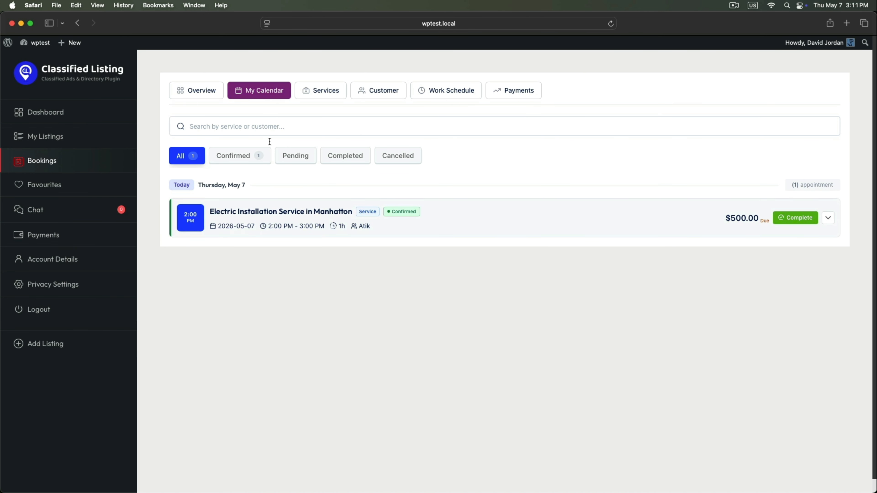
pyautogui.click(311, 217)
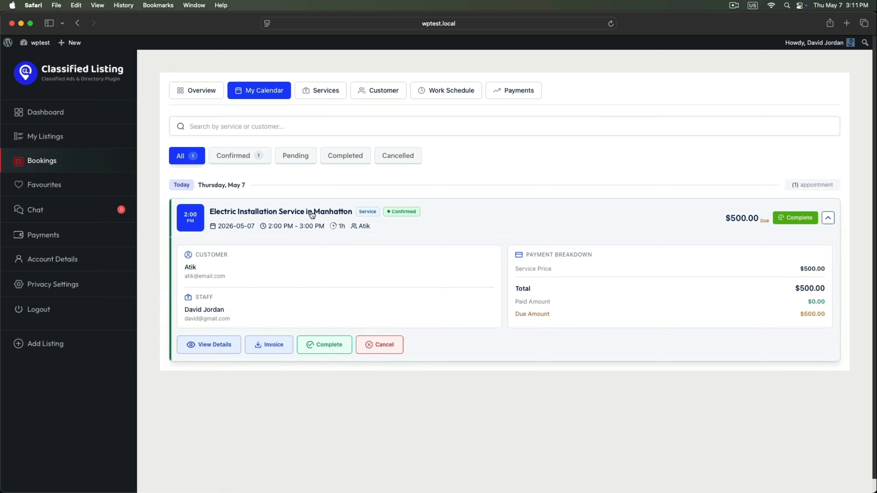
pyautogui.click(207, 345)
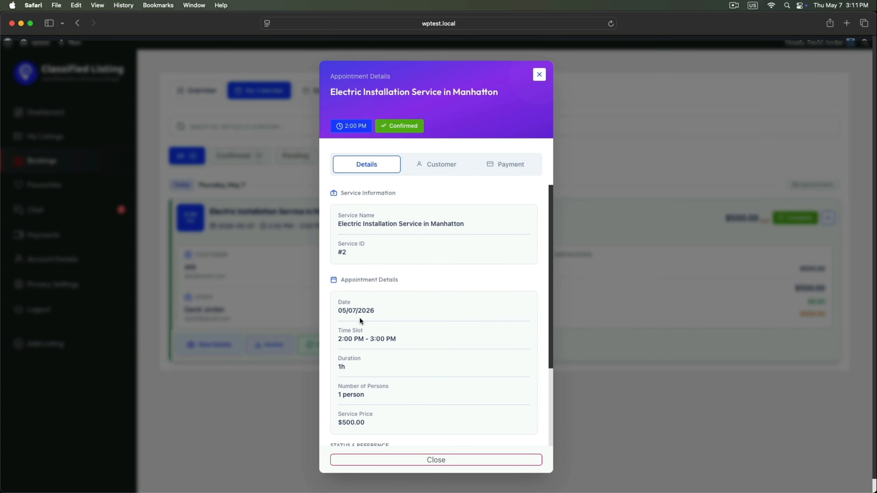
pyautogui.scroll(-5, 360, 318)
pyautogui.scroll(5, 360, 318)
pyautogui.scroll(-3, 424, 201)
pyautogui.click(442, 164)
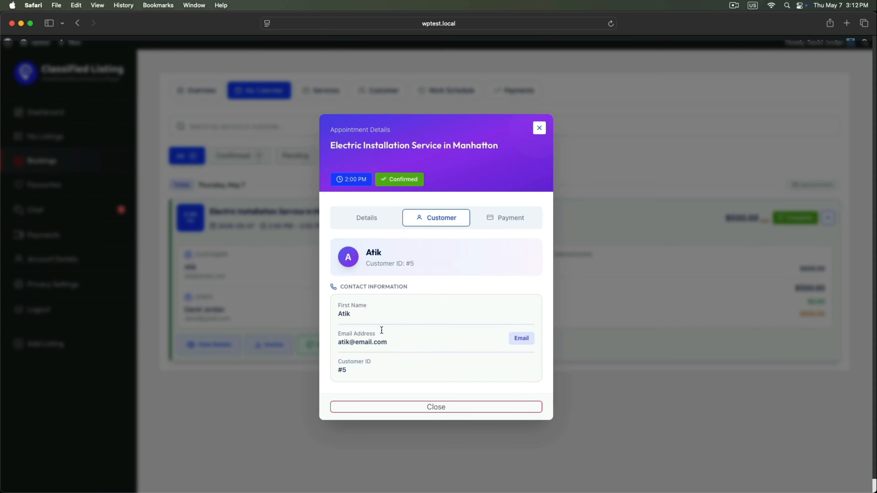
pyautogui.click(506, 218)
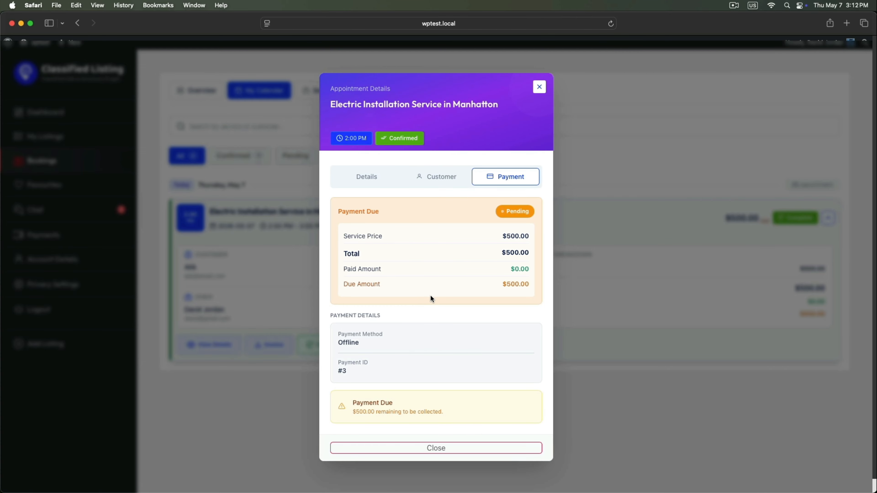
pyautogui.click(540, 88)
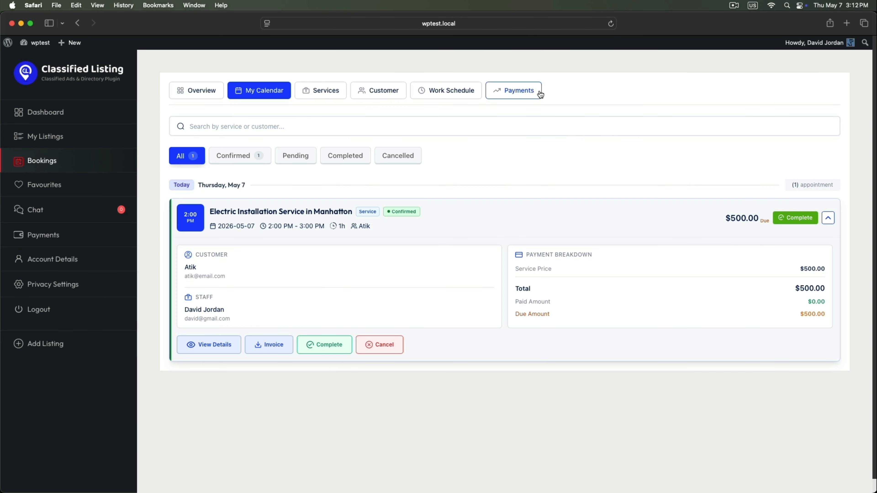
# Step: Browse the Services, Customer, Work Schedule and Payments tabs of the bookings dashboard
pyautogui.click(319, 89)
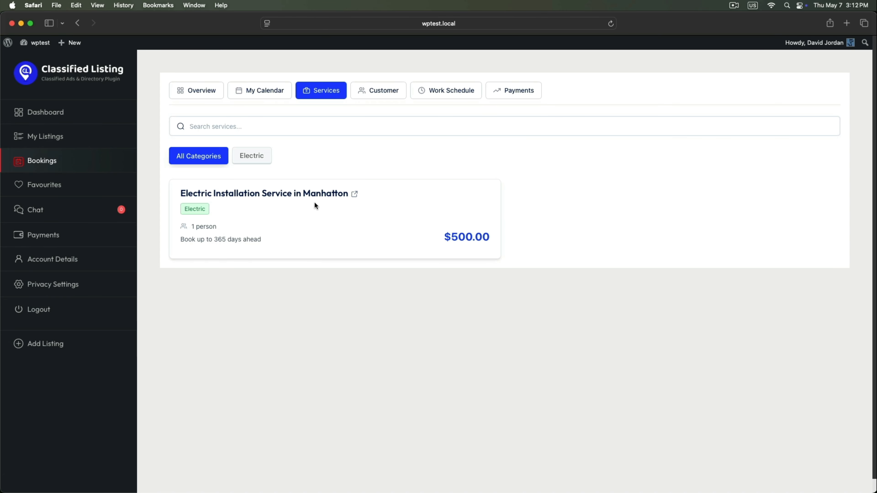
pyautogui.click(384, 91)
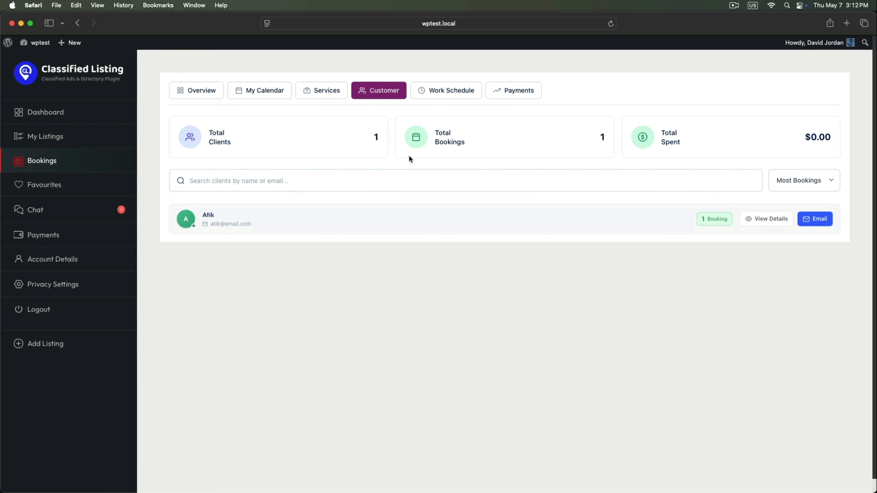
pyautogui.click(470, 96)
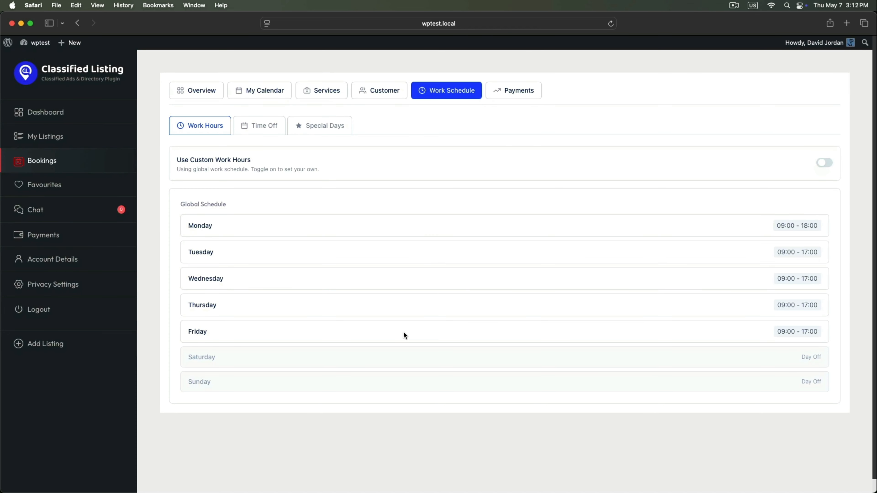
pyautogui.click(520, 93)
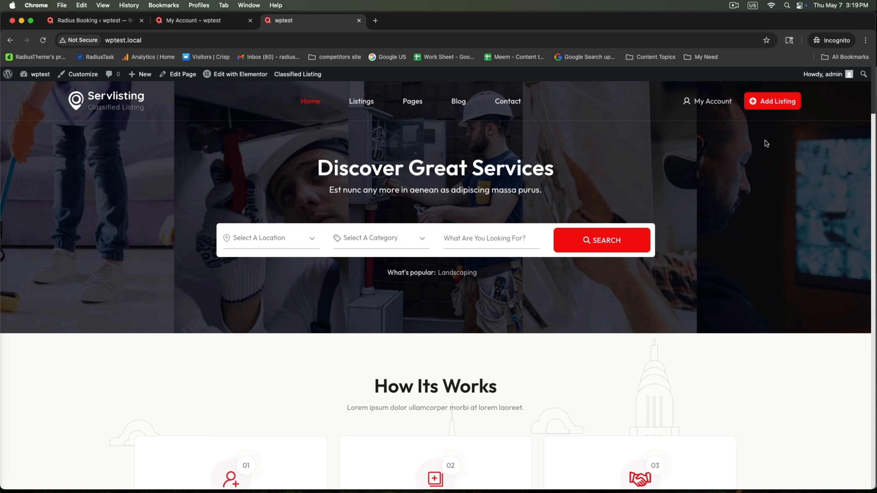
# Step: Start a new 'Landscape Services' listing in the Landscaping category with booking enabled
pyautogui.click(767, 102)
pyautogui.scroll(-5, 294, 356)
pyautogui.click(284, 191)
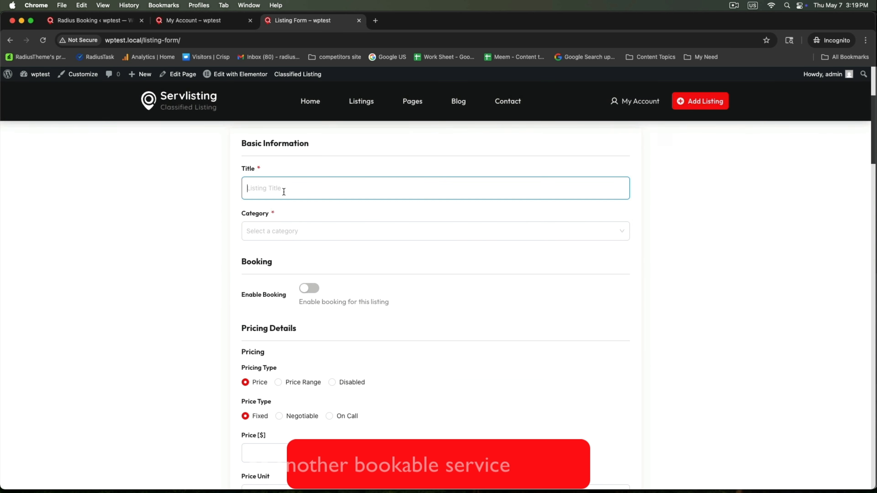
pyautogui.write('Landscape Services')
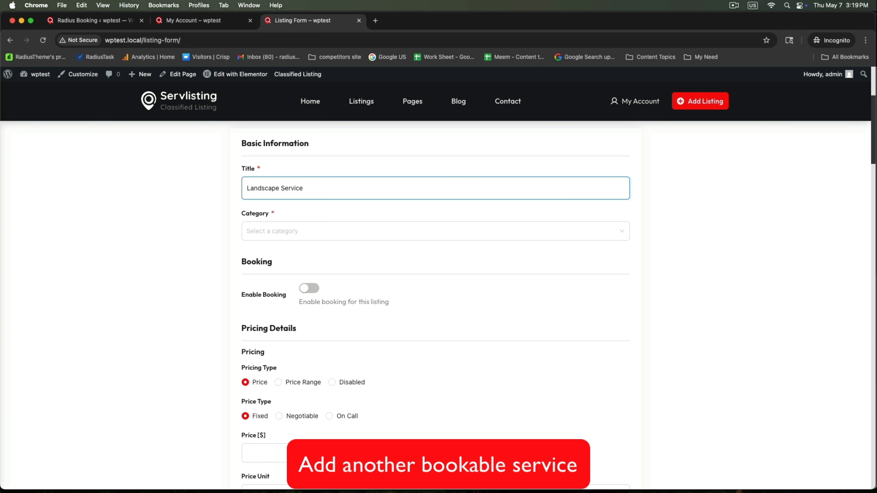
pyautogui.click(261, 230)
pyautogui.click(278, 347)
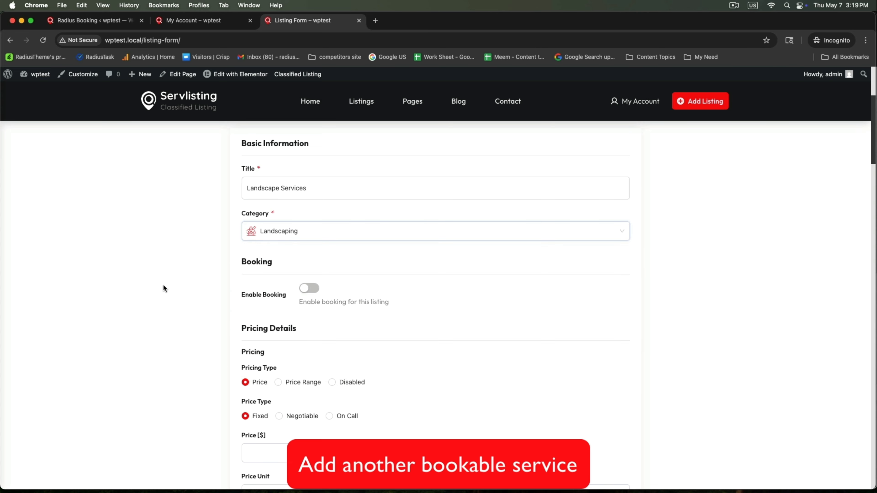
pyautogui.click(313, 287)
# Step: Set the listing price to 600 per Hour
pyautogui.scroll(-5, 287, 290)
pyautogui.click(287, 290)
pyautogui.write('60')
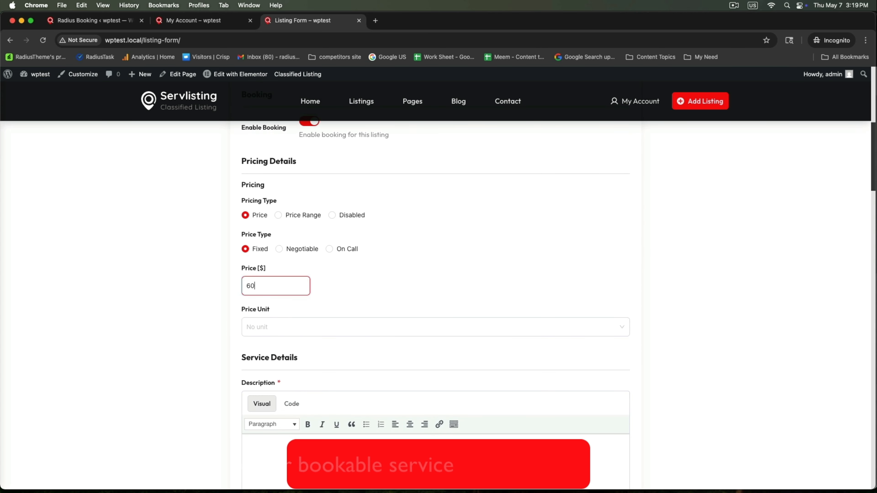
pyautogui.write('0')
pyautogui.click(293, 323)
pyautogui.click(283, 406)
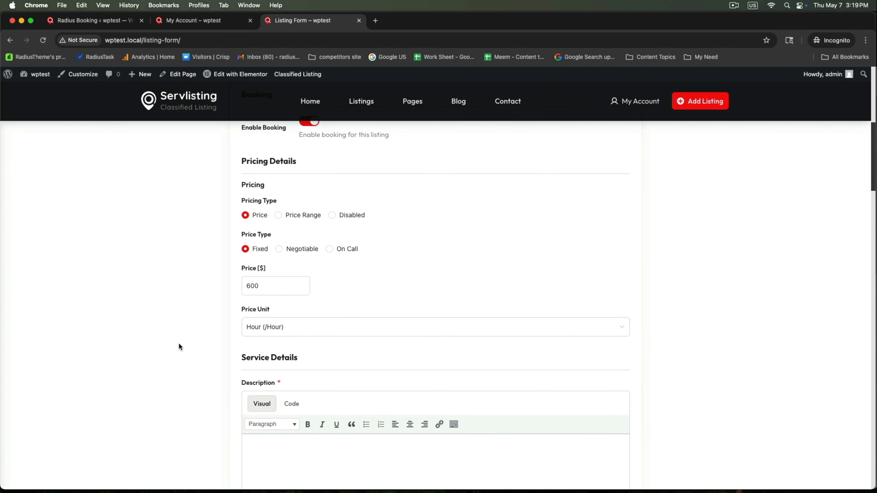
# Step: Fill the description with 'Write your services details here.' repeated
pyautogui.scroll(-5, 179, 343)
pyautogui.click(295, 275)
pyautogui.write('Write your ')
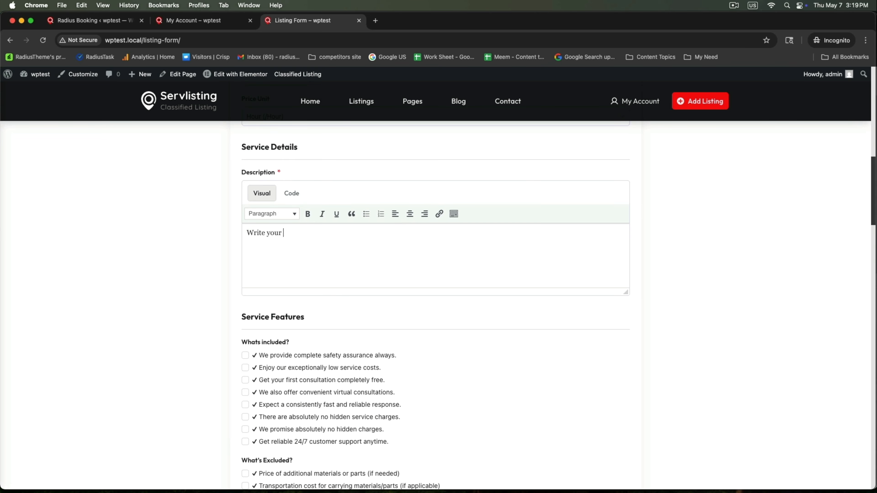
pyautogui.write('services details here.')
pyautogui.press('super+a')
pyautogui.press('super+c')
pyautogui.press('Right')
pyautogui.press('super+v')
pyautogui.press('super+v')
pyautogui.press('super+v')
pyautogui.press('super+v')
pyautogui.press('super+v')
pyautogui.scroll(-10, 285, 224)
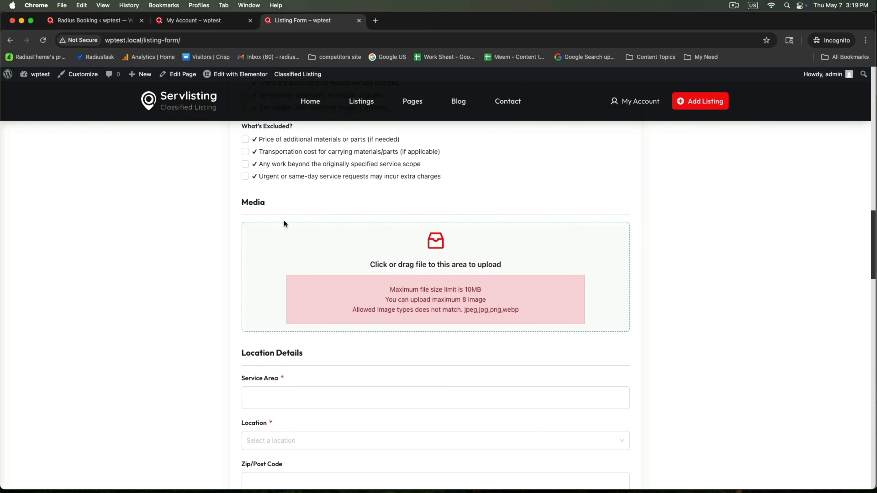
# Step: Upload landscape services.png as the listing photo
pyautogui.click(285, 240)
pyautogui.click(343, 280)
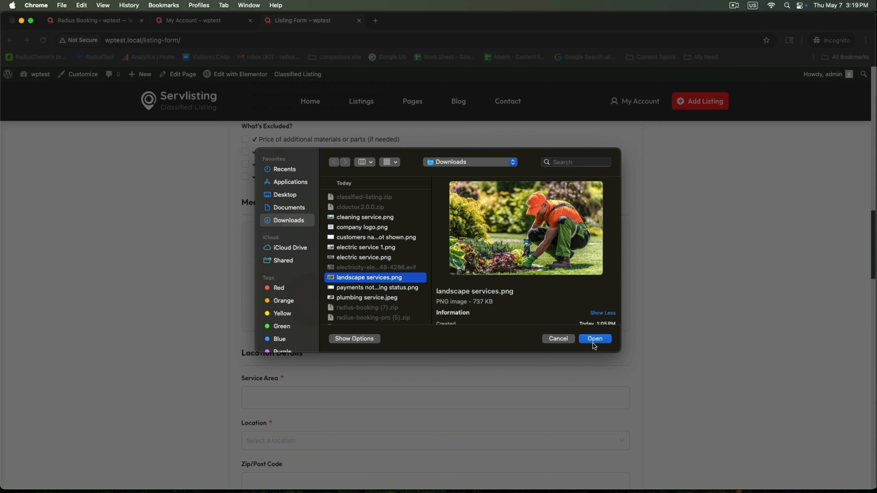
pyautogui.click(594, 340)
pyautogui.scroll(-7, 210, 321)
# Step: Set the service area to Manhattan and the location to New York
pyautogui.click(266, 211)
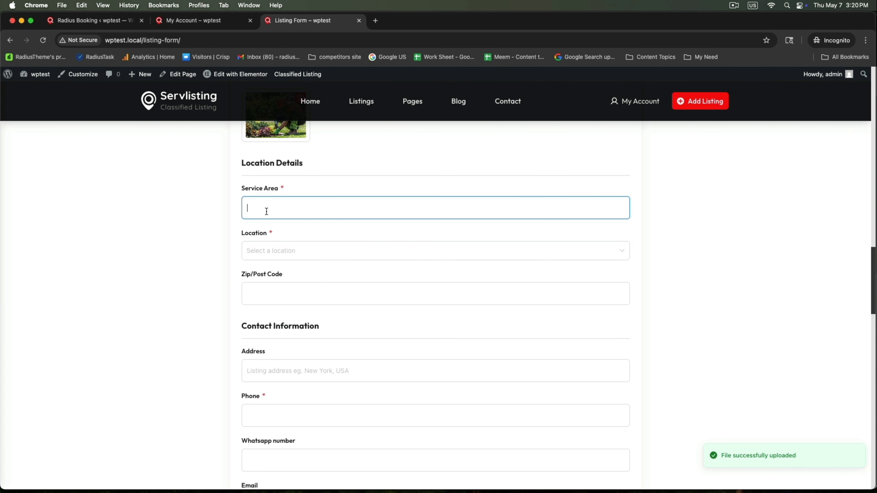
pyautogui.write('M')
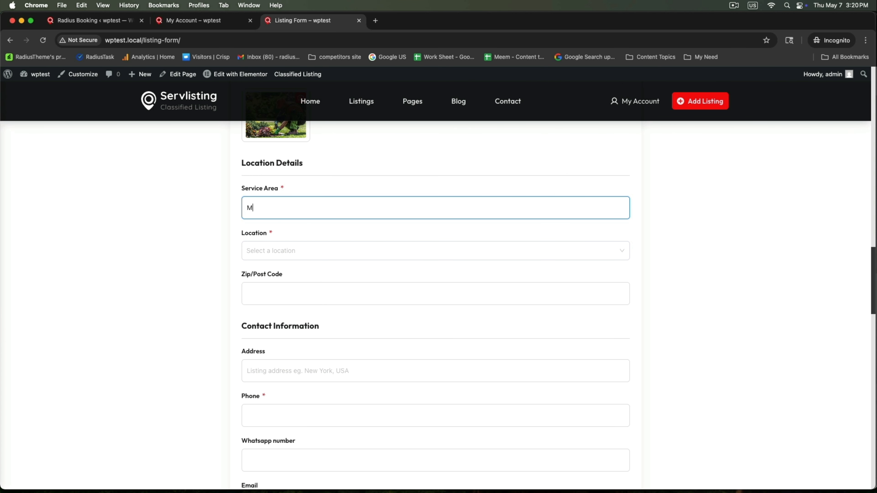
pyautogui.press('BackSpace')
pyautogui.write('Manhatton')
pyautogui.click(271, 246)
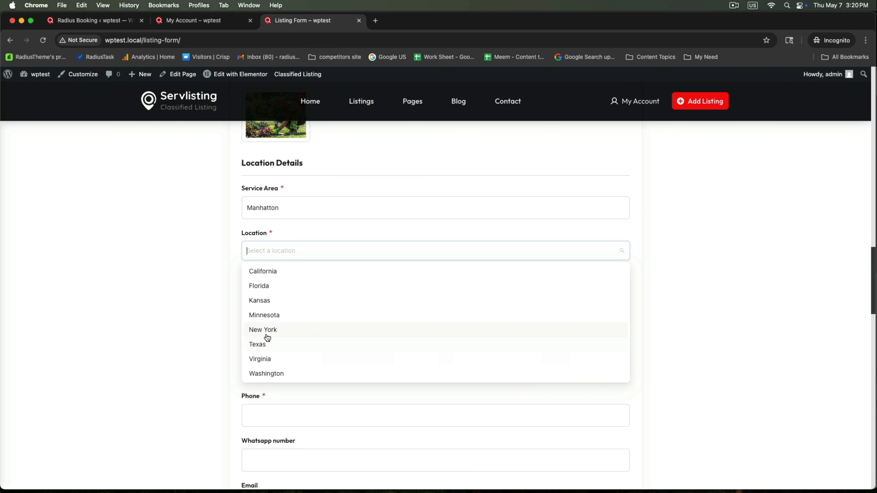
pyautogui.click(269, 328)
pyautogui.scroll(-6, 272, 313)
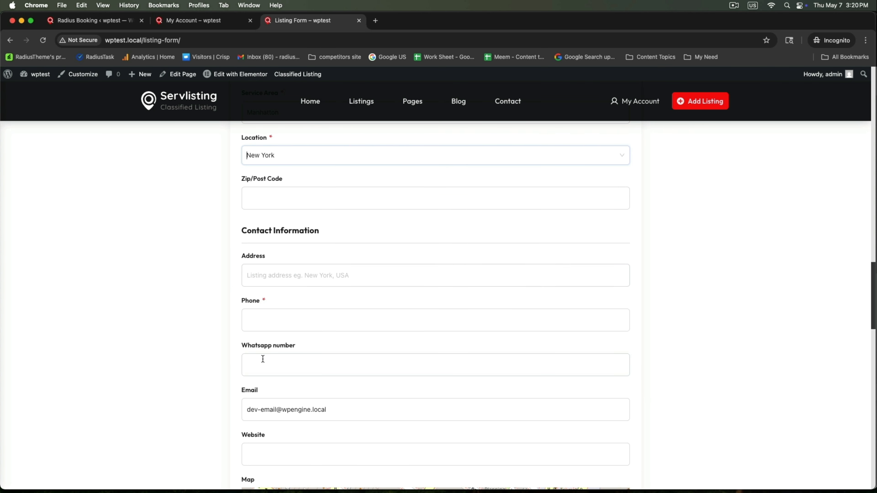
# Step: Enter a contact phone number and leave business hours turned off
pyautogui.click(298, 190)
pyautogui.write('+143564789')
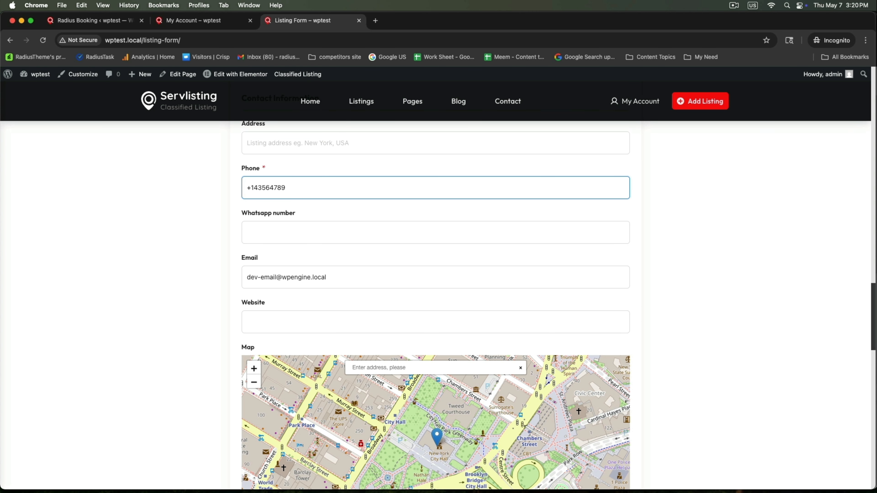
pyautogui.scroll(-10, 183, 294)
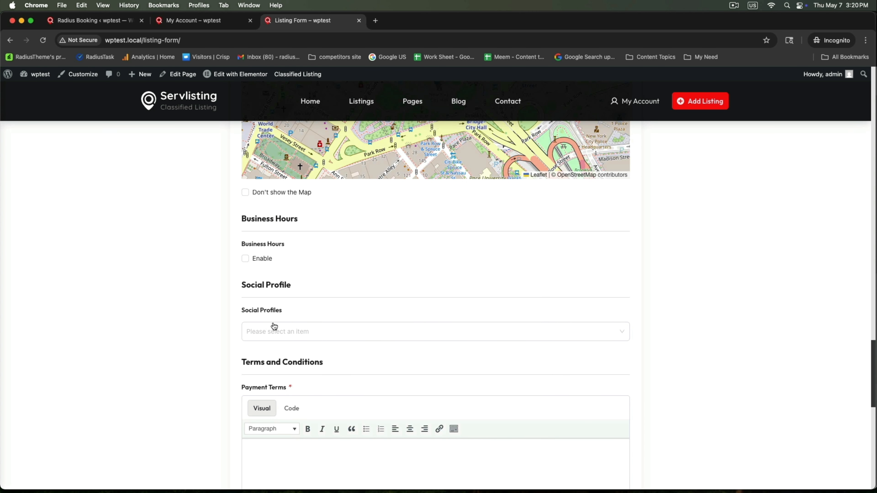
pyautogui.click(277, 338)
pyautogui.click(257, 258)
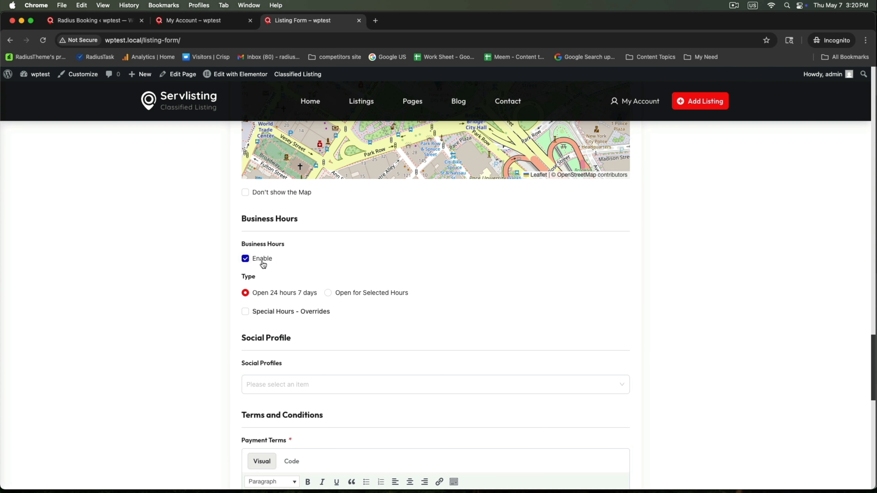
pyautogui.click(329, 294)
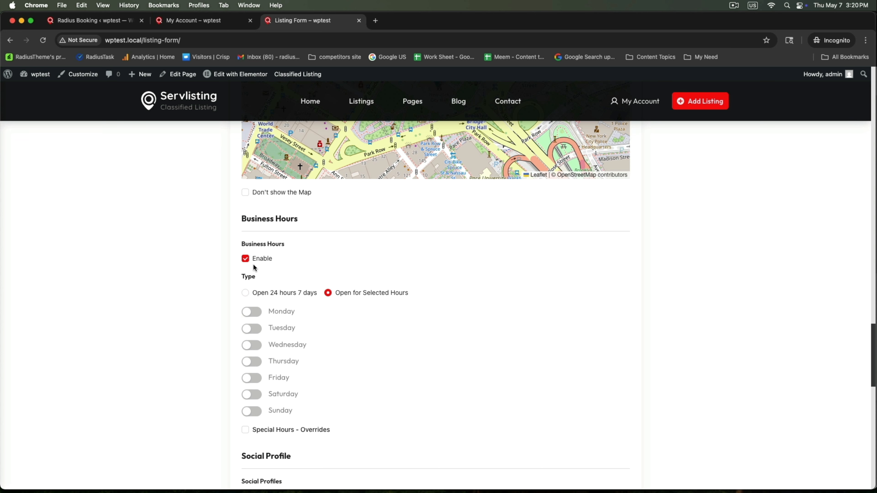
pyautogui.click(247, 260)
pyautogui.scroll(-5, 287, 333)
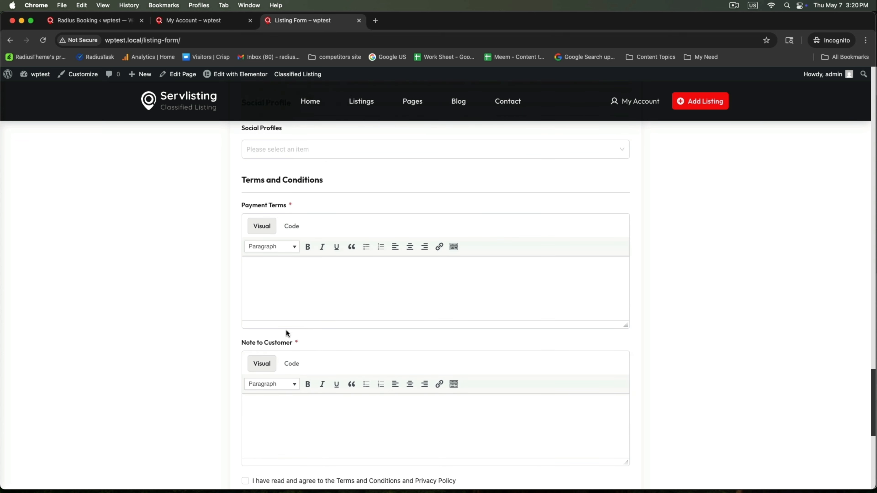
# Step: Fill Payment Terms and Note to Customer with their label text, accept the terms, and submit
pyautogui.tripleClick(260, 206)
pyautogui.press('super+c')
pyautogui.click(304, 265)
pyautogui.press('super+v')
pyautogui.tripleClick(273, 344)
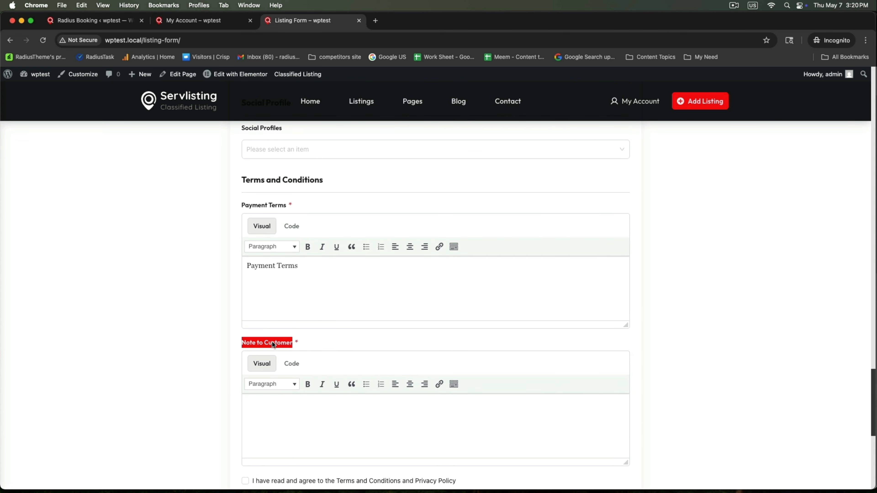
pyautogui.press('super+c')
pyautogui.click(298, 428)
pyautogui.press('super+v')
pyautogui.scroll(-7, 298, 380)
pyautogui.click(245, 236)
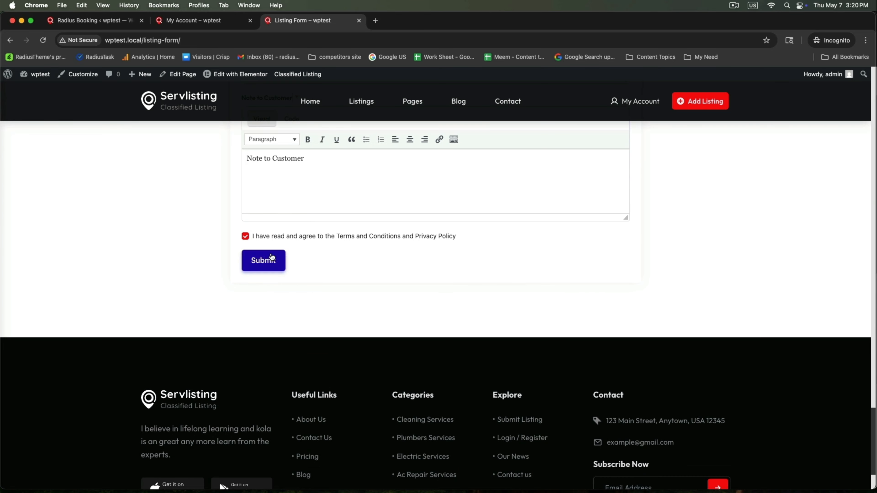
pyautogui.click(272, 258)
# Step: Book Landscape Services for May 8, 2026 in the 12:00 PM – 1:00 PM slot
pyautogui.click(306, 198)
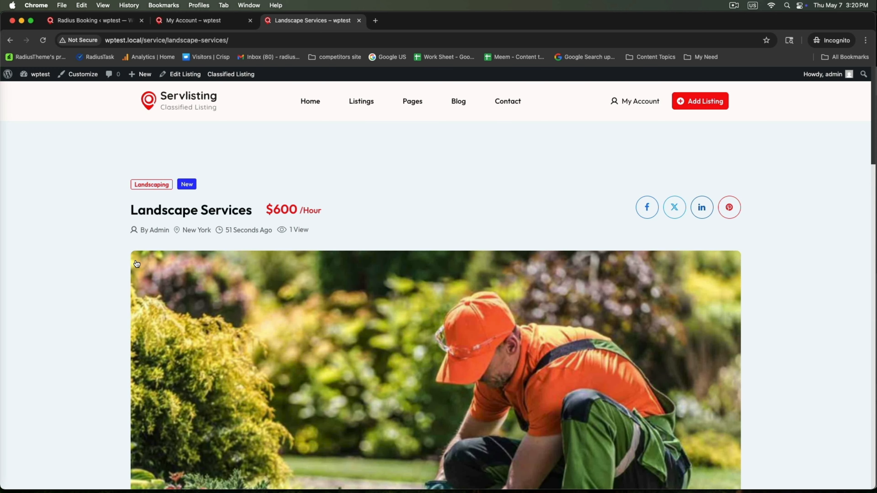
pyautogui.scroll(-10, 137, 263)
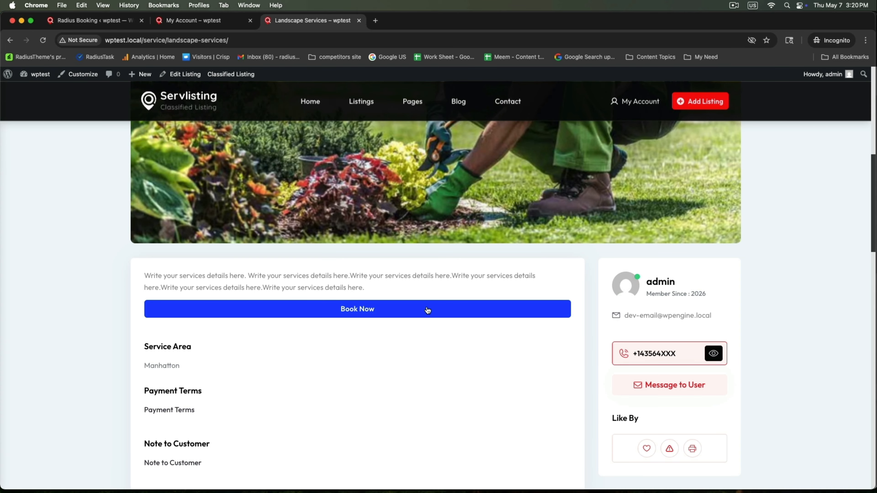
pyautogui.click(370, 312)
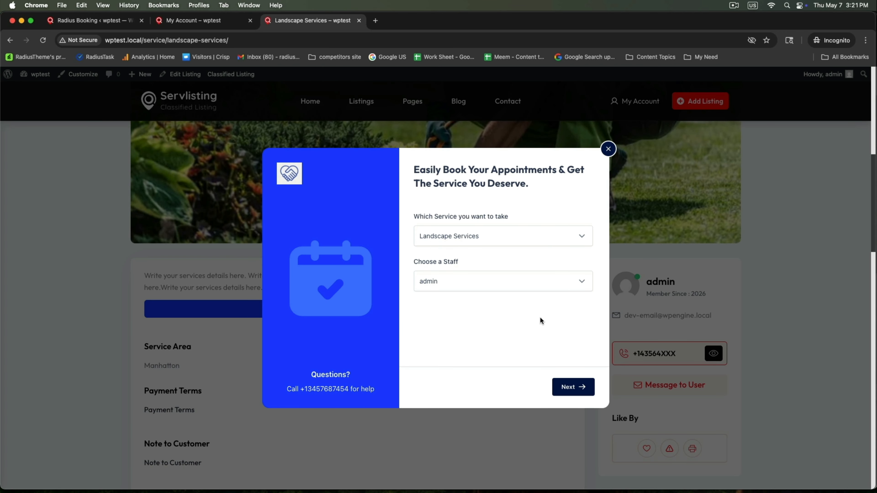
pyautogui.click(573, 387)
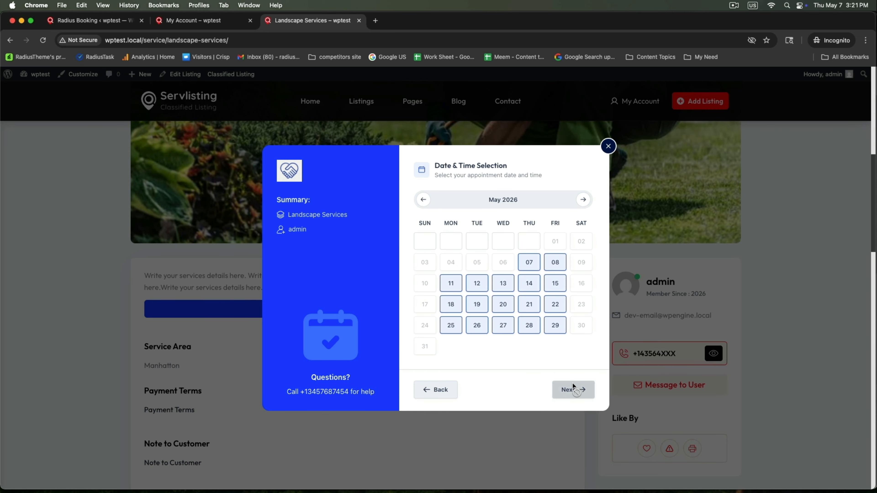
pyautogui.click(559, 263)
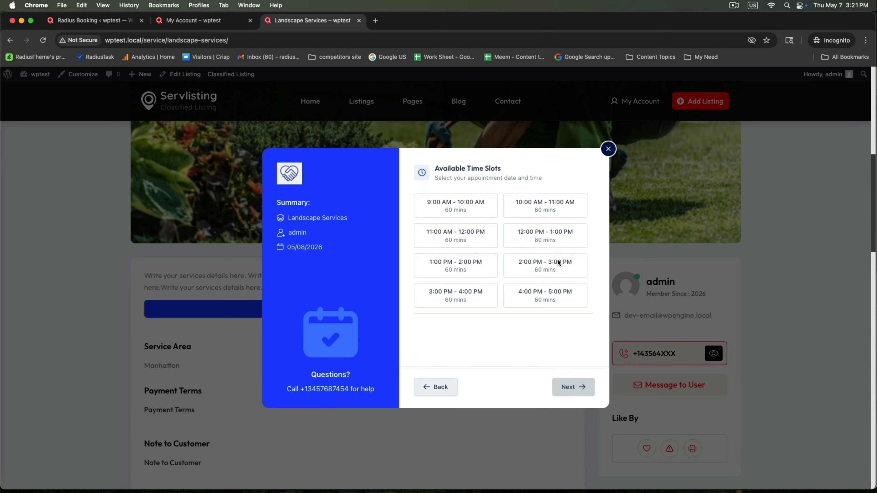
pyautogui.click(534, 240)
# Step: Enter the customer's full name, phone number and e-mail address
pyautogui.click(568, 386)
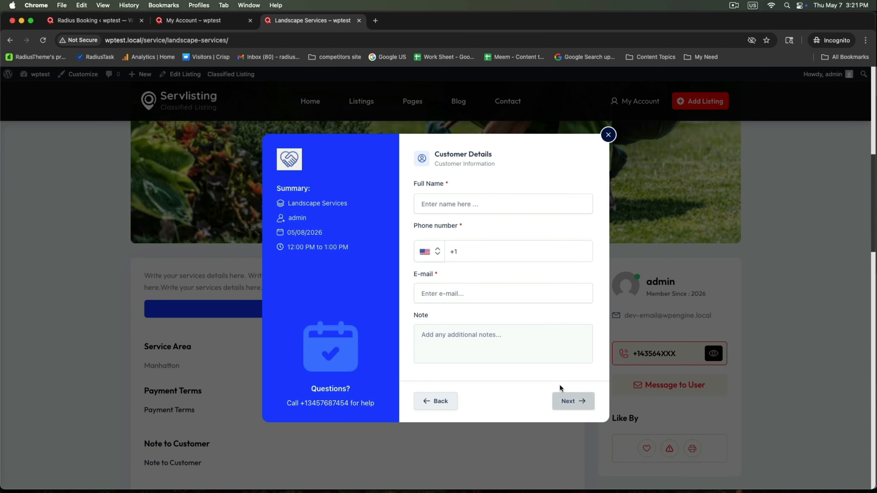
pyautogui.click(480, 206)
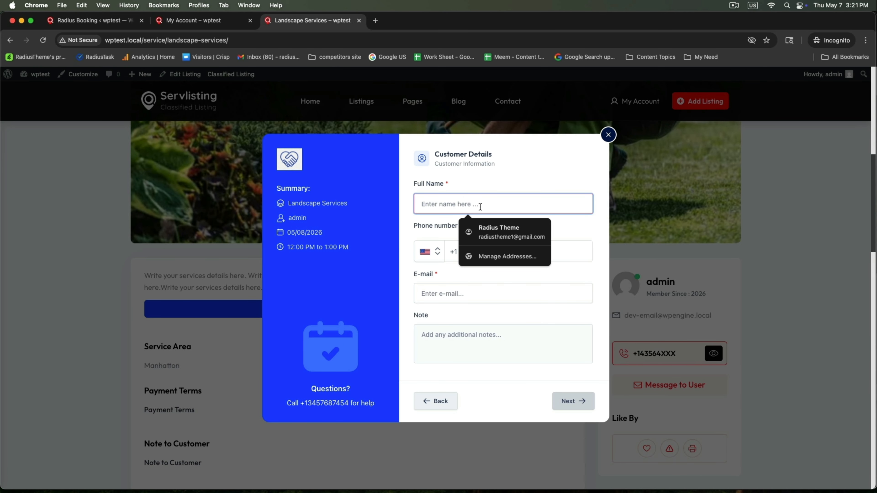
pyautogui.write('ro')
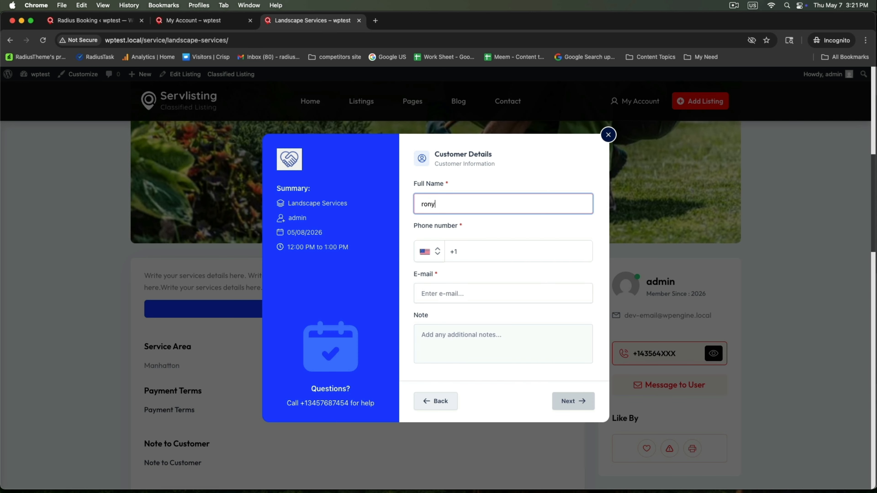
pyautogui.write('ny')
pyautogui.press('BackSpace')
pyautogui.press('BackSpace')
pyautogui.press('BackSpace')
pyautogui.press('BackSpace')
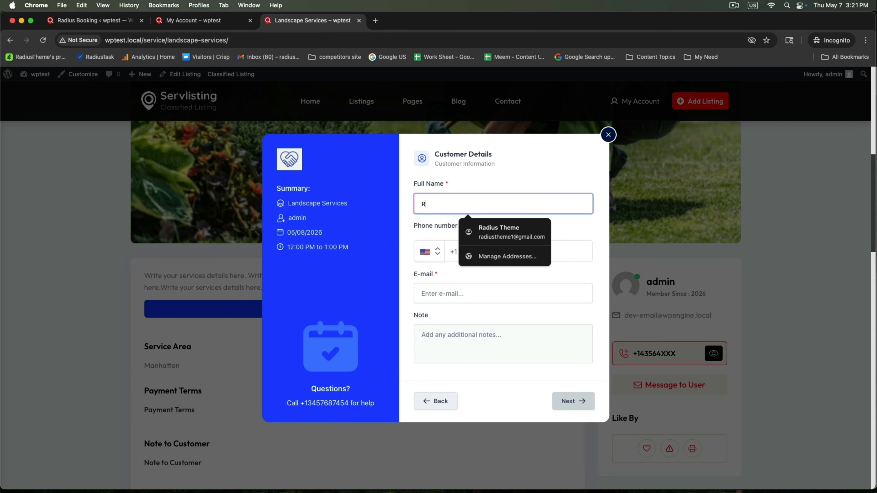
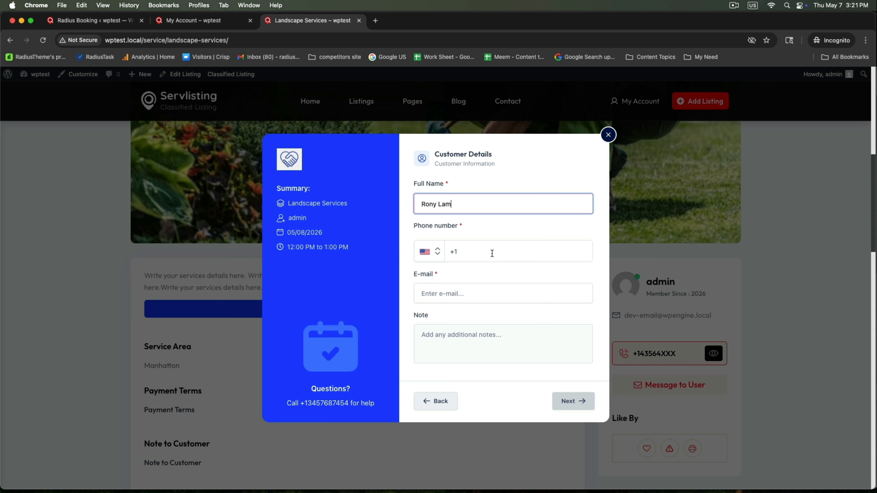
pyautogui.click(492, 253)
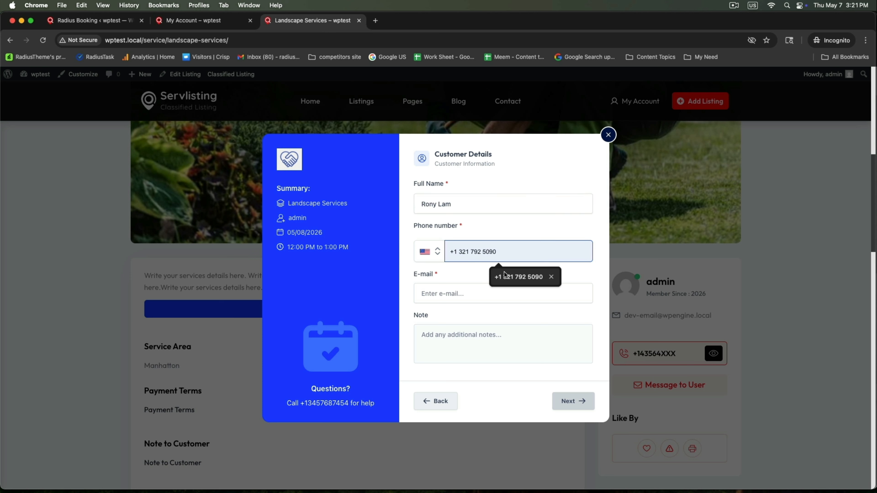
pyautogui.click(518, 275)
pyautogui.click(483, 293)
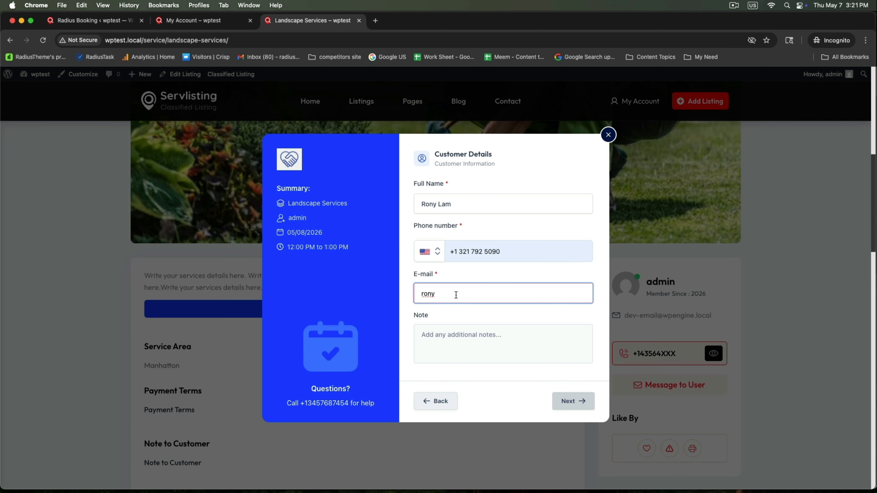
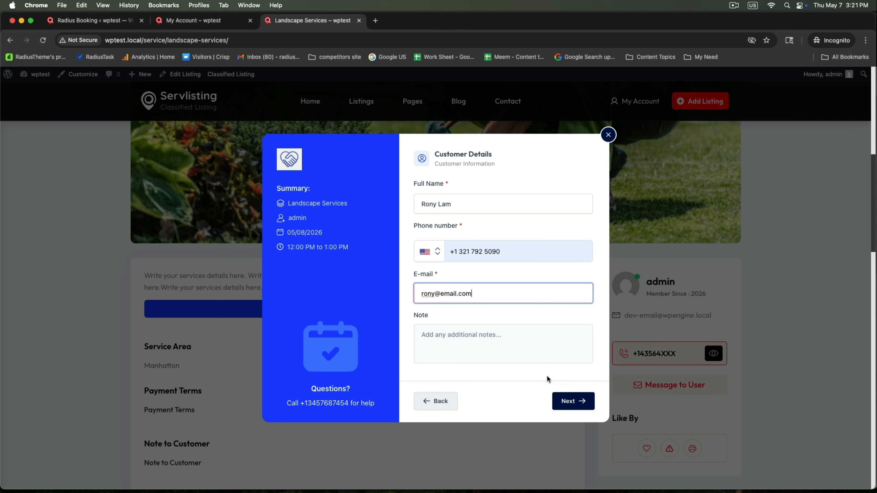
# Step: Choose Pay on Cash, confirm the $600 appointment, and close the confirmation
pyautogui.click(569, 402)
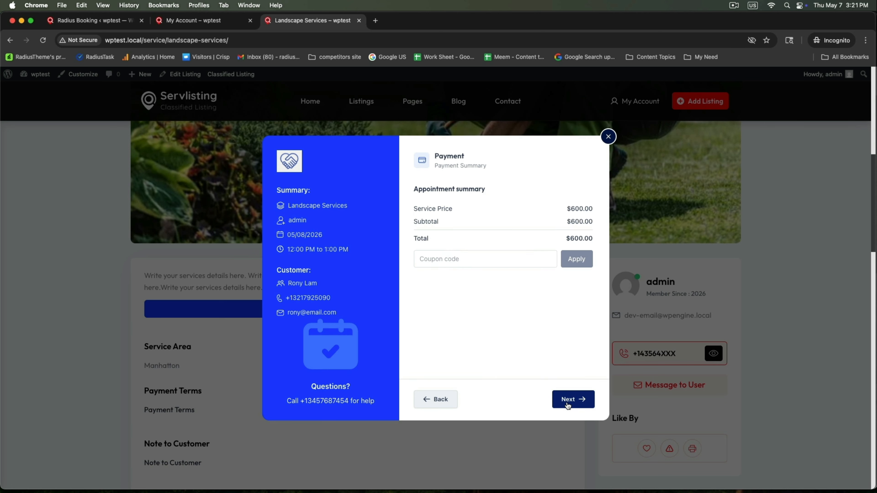
pyautogui.click(569, 401)
pyautogui.click(519, 257)
pyautogui.click(522, 285)
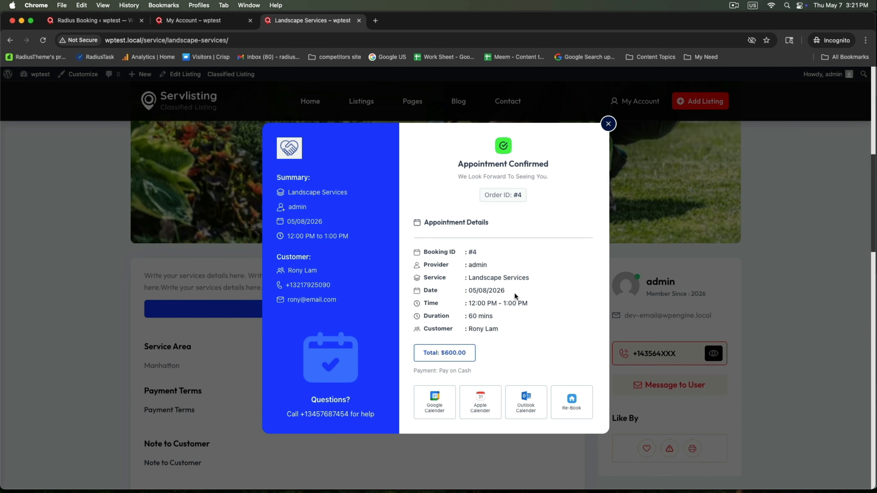
pyautogui.click(609, 125)
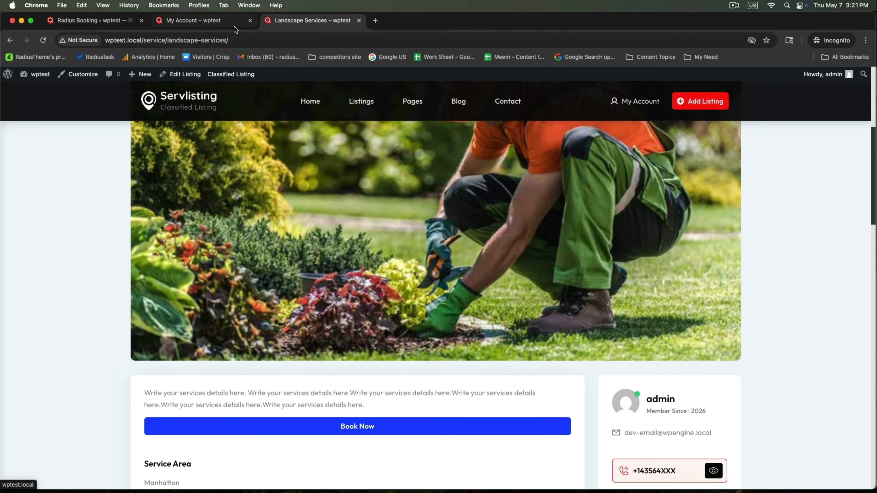
# Step: Reload My Account and inspect the Landscape Services booking's customer and Pending payment status
pyautogui.click(193, 20)
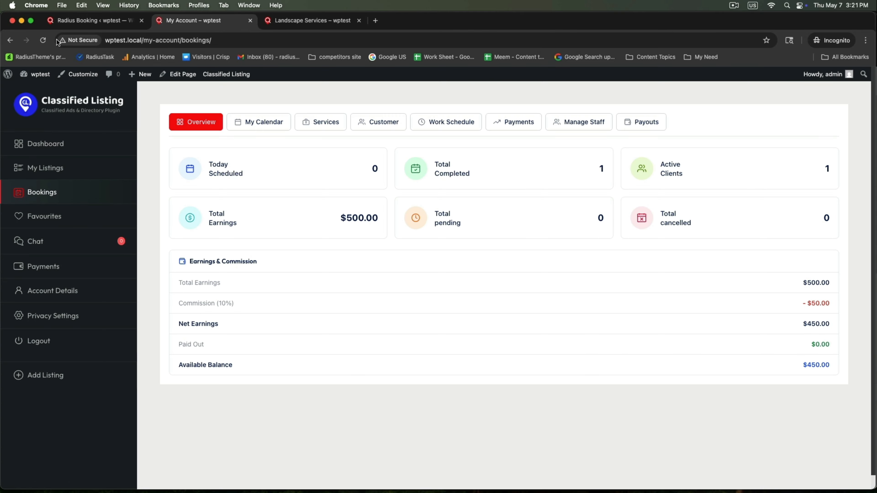
pyautogui.click(43, 40)
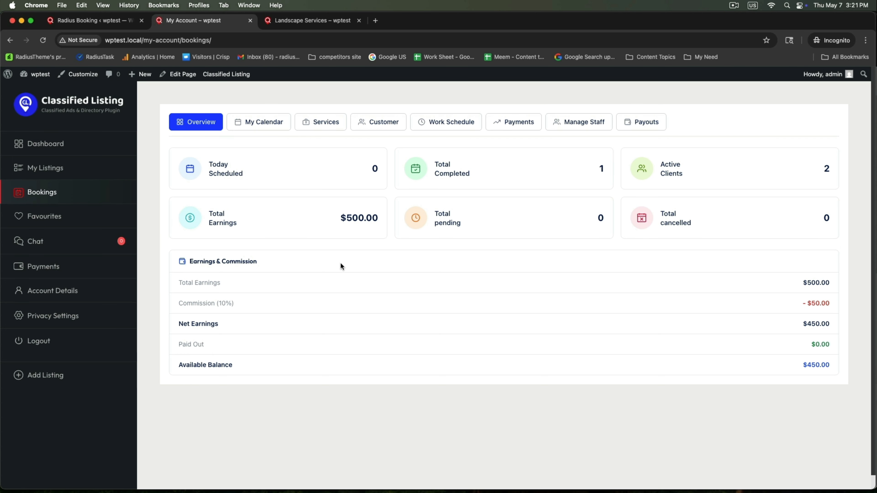
pyautogui.click(264, 122)
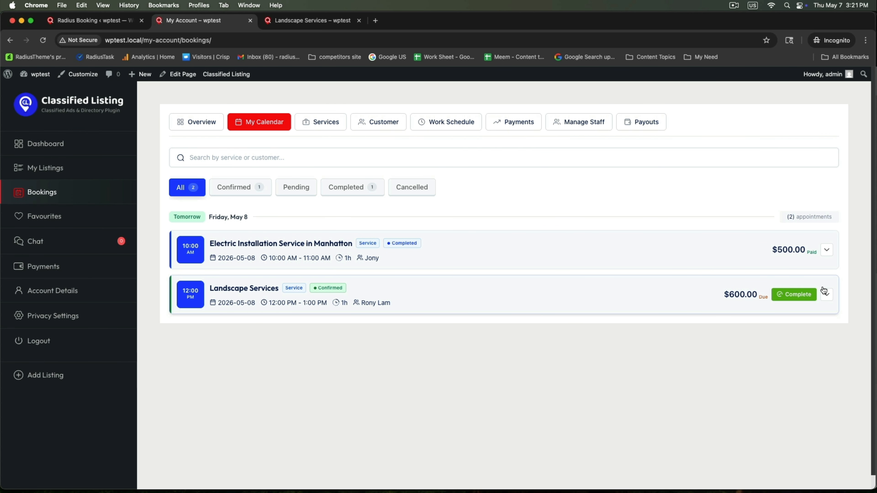
pyautogui.click(227, 290)
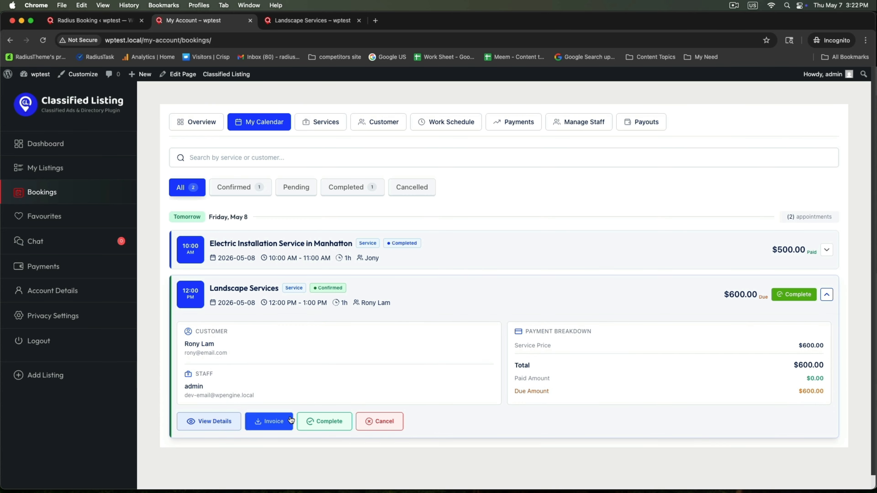
pyautogui.click(210, 421)
pyautogui.scroll(-5, 396, 298)
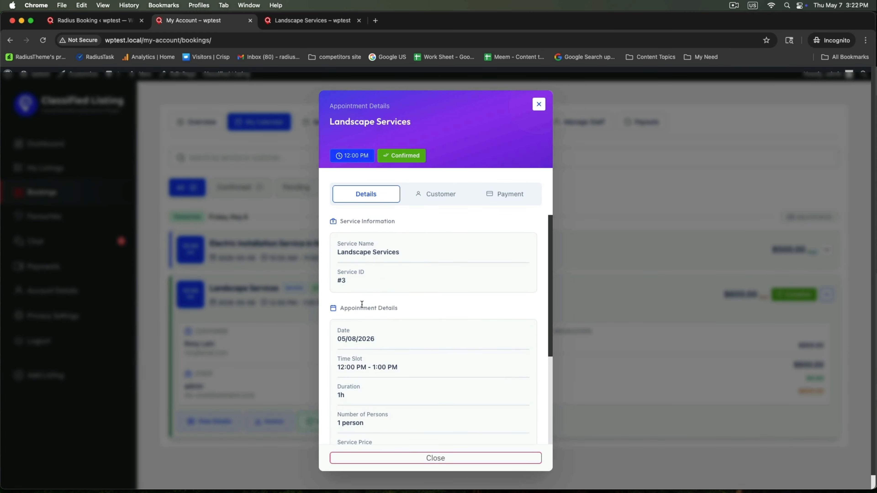
pyautogui.click(439, 199)
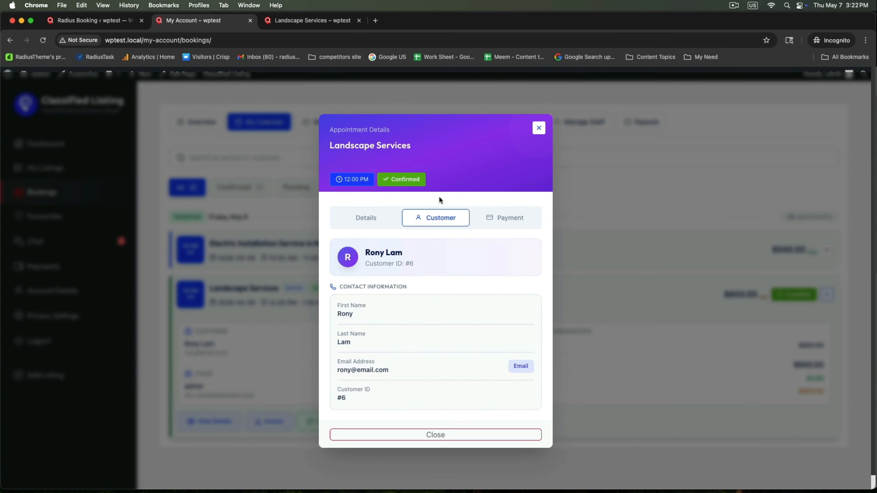
pyautogui.click(503, 216)
pyautogui.doubleClick(511, 228)
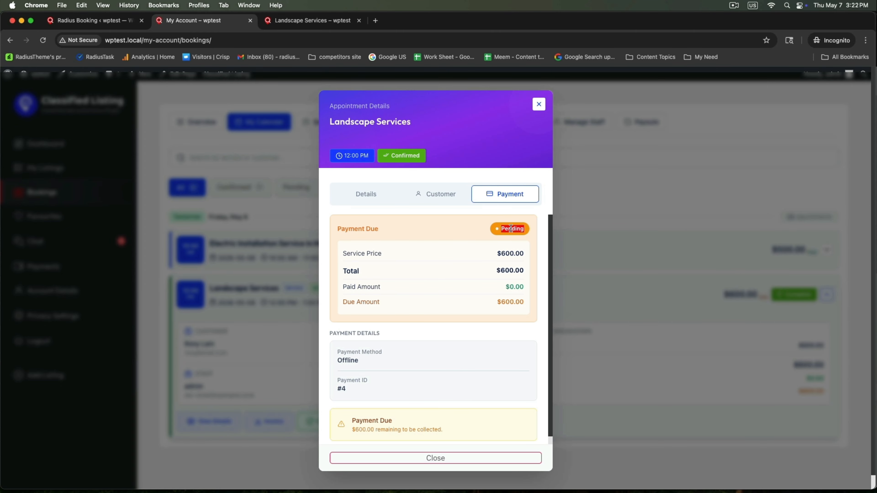
pyautogui.click(539, 104)
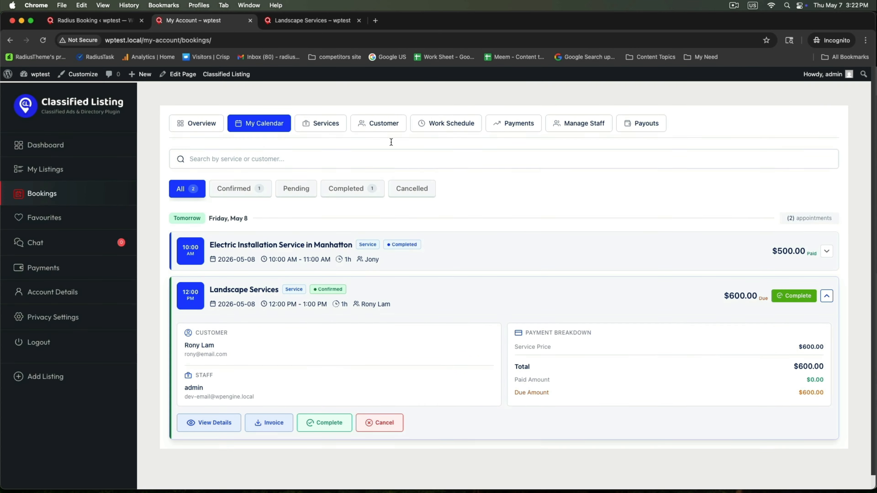
pyautogui.click(315, 122)
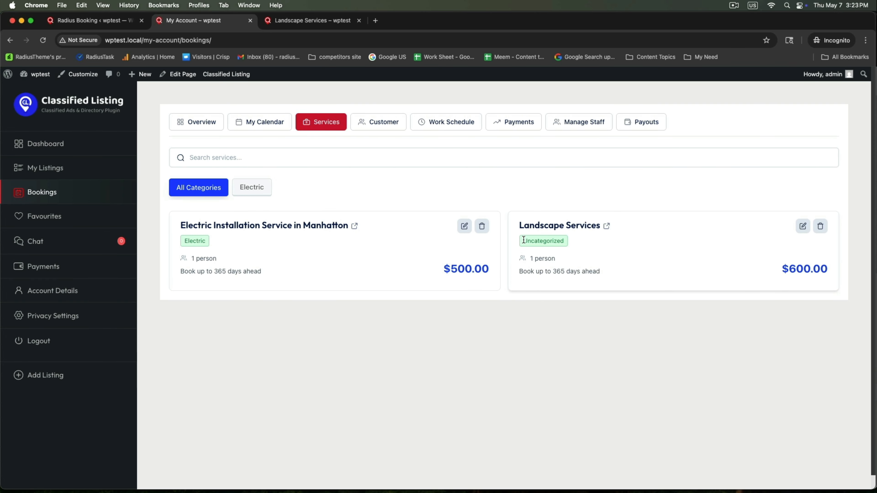
# Step: Change the Landscape Services category from Uncategorized to Landscape and update it
pyautogui.doubleClick(572, 240)
pyautogui.click(622, 247)
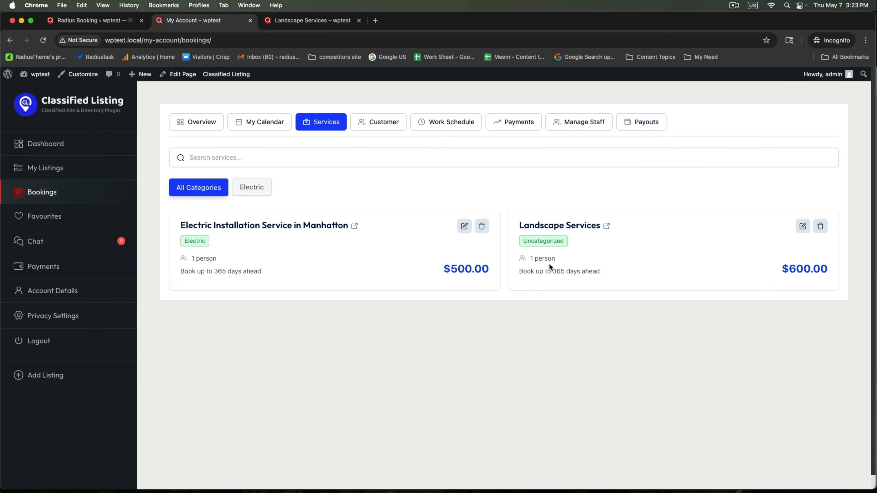
pyautogui.click(803, 226)
pyautogui.click(764, 213)
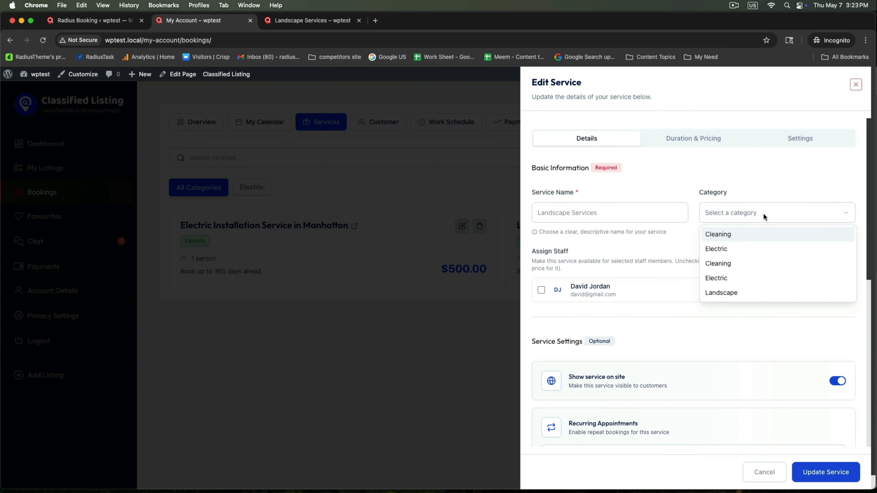
pyautogui.click(712, 291)
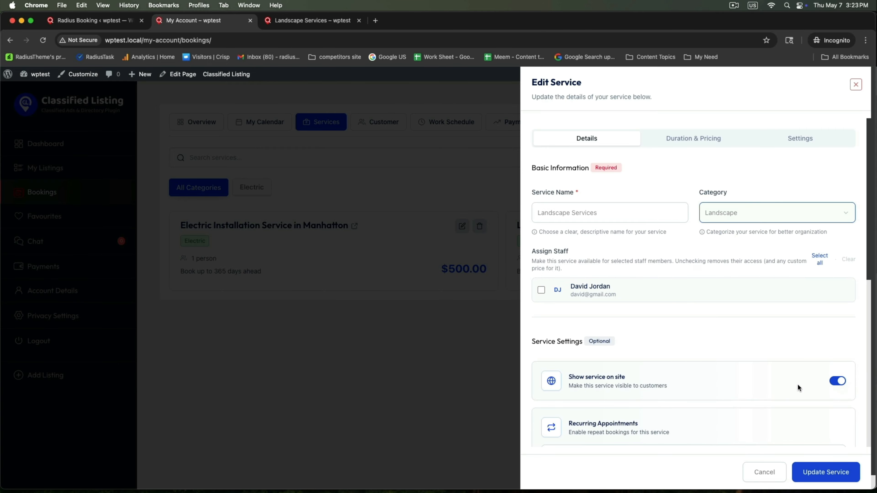
pyautogui.click(813, 472)
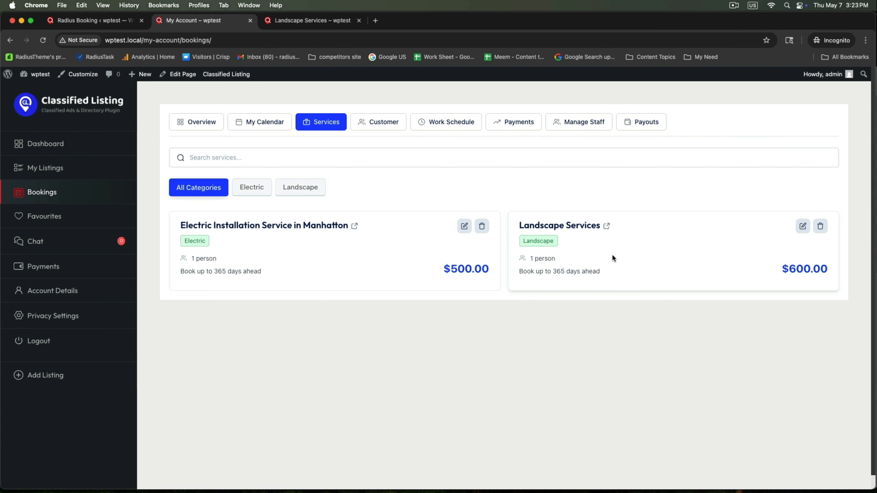
# Step: Review the second customer's details and the payments overview, then return to My Calendar
pyautogui.click(380, 124)
pyautogui.moveTo(207, 279); pyautogui.dragTo(282, 282)
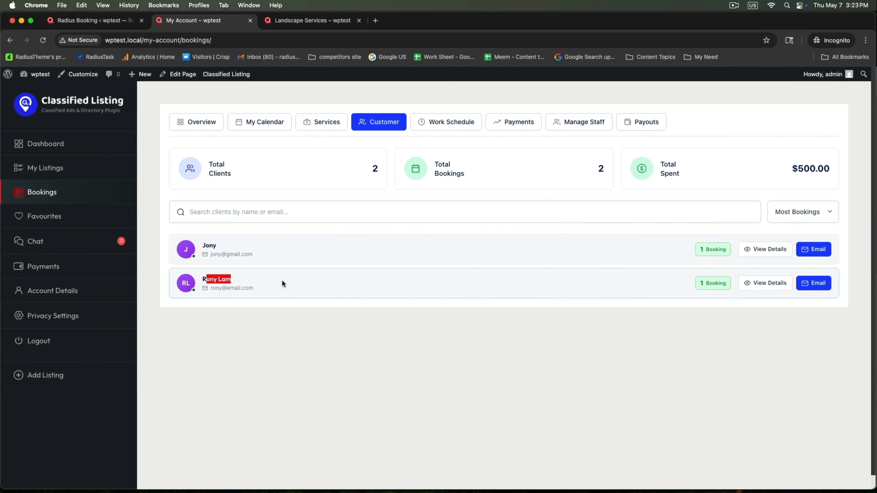
pyautogui.click(763, 284)
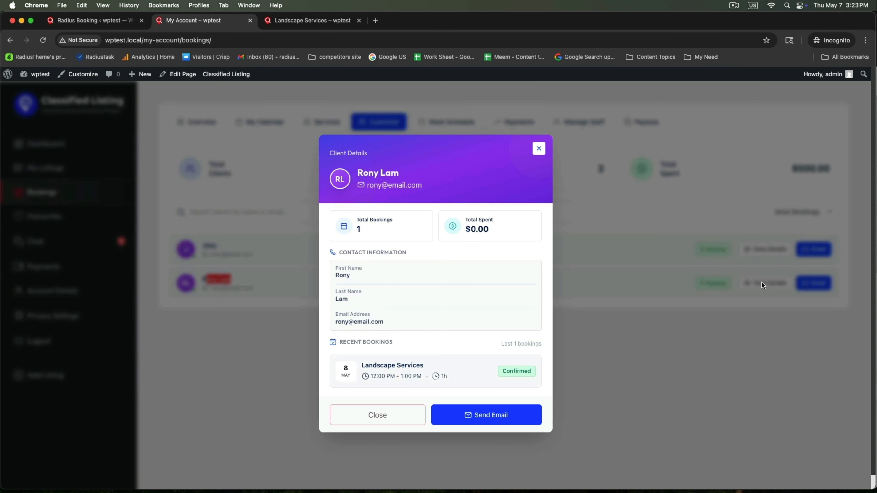
pyautogui.click(605, 324)
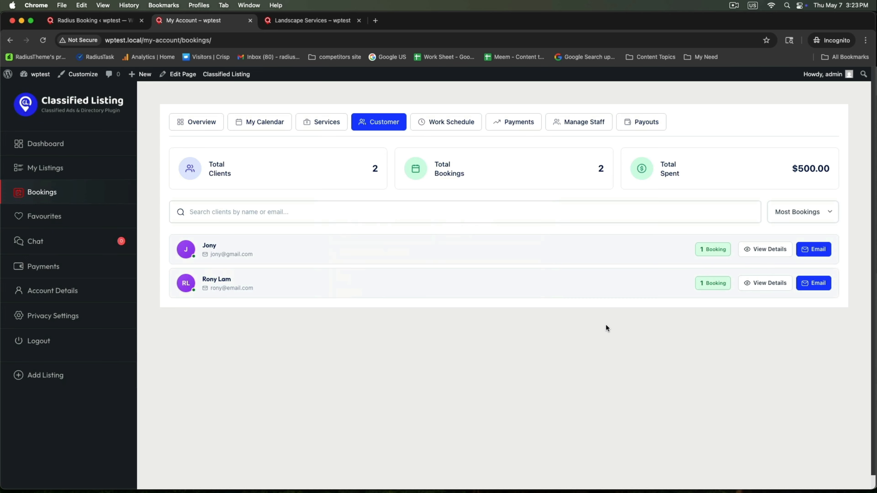
pyautogui.click(519, 125)
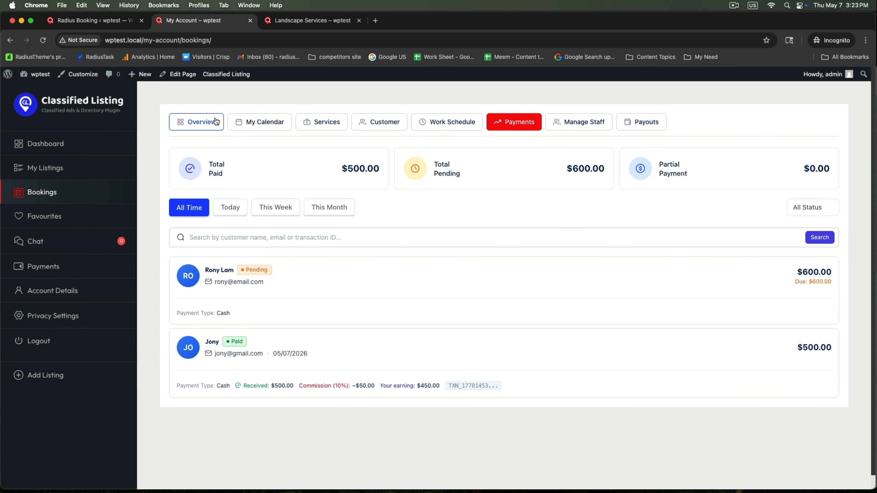
pyautogui.click(248, 121)
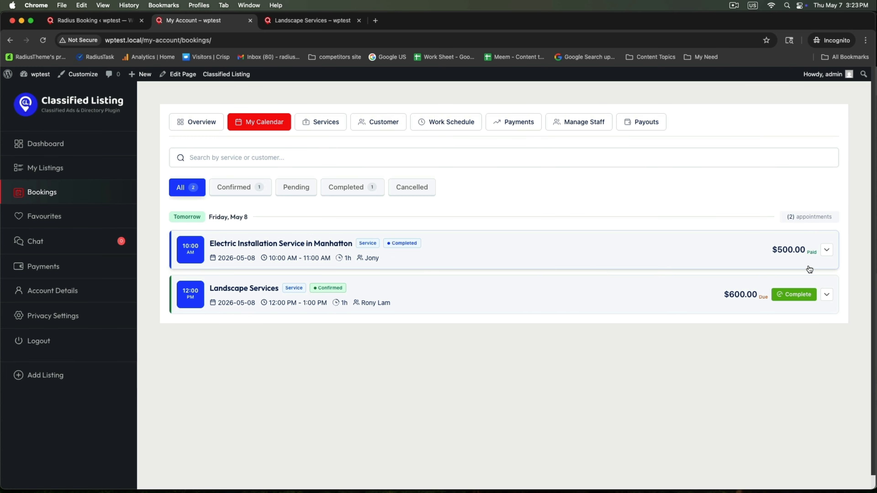
# Step: Mark the Landscape Services appointment Completed and check its $600 due amount
pyautogui.click(789, 297)
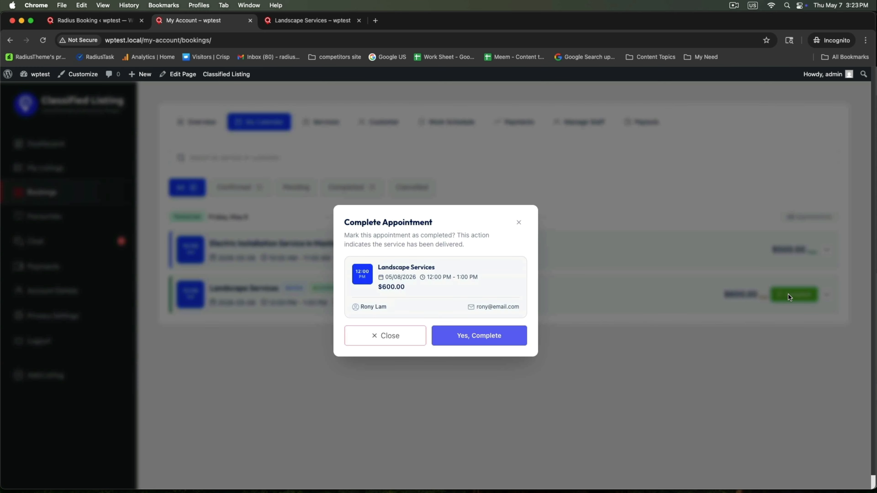
pyautogui.click(461, 334)
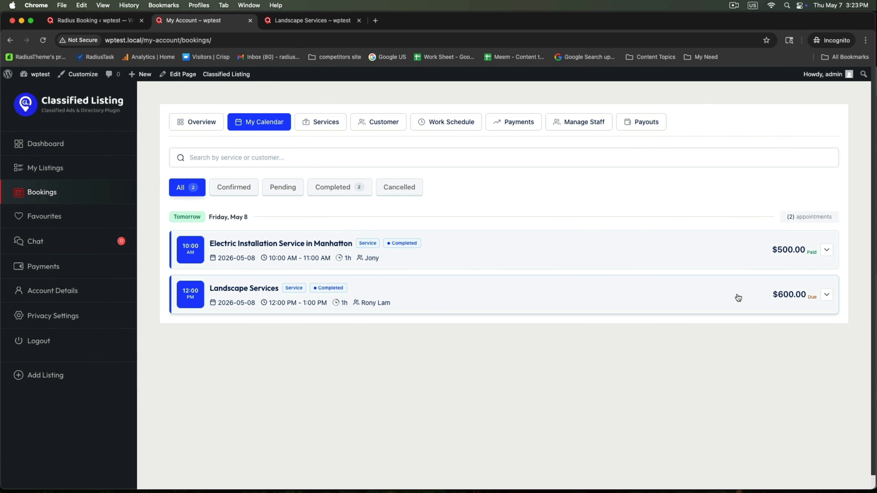
pyautogui.click(826, 295)
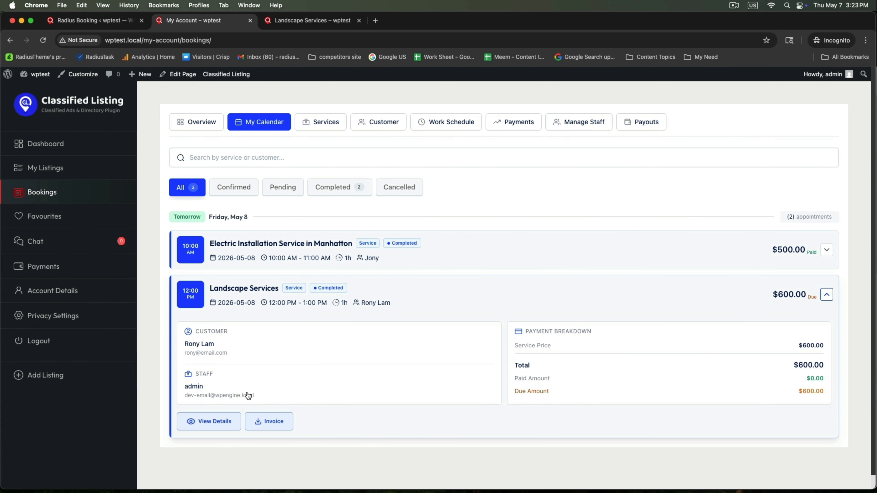
pyautogui.moveTo(513, 393); pyautogui.dragTo(556, 394)
pyautogui.click(99, 21)
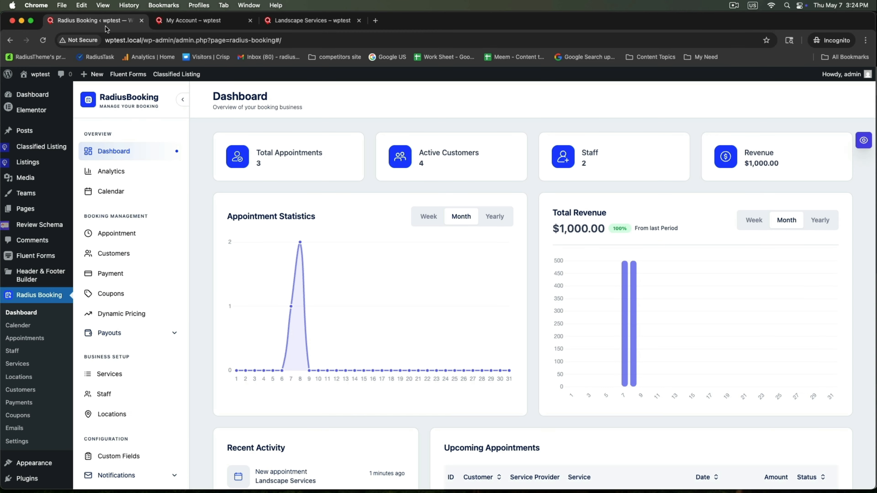
# Step: Set appointment #4's status to Confirmed in the Radius Booking appointment list
pyautogui.click(116, 233)
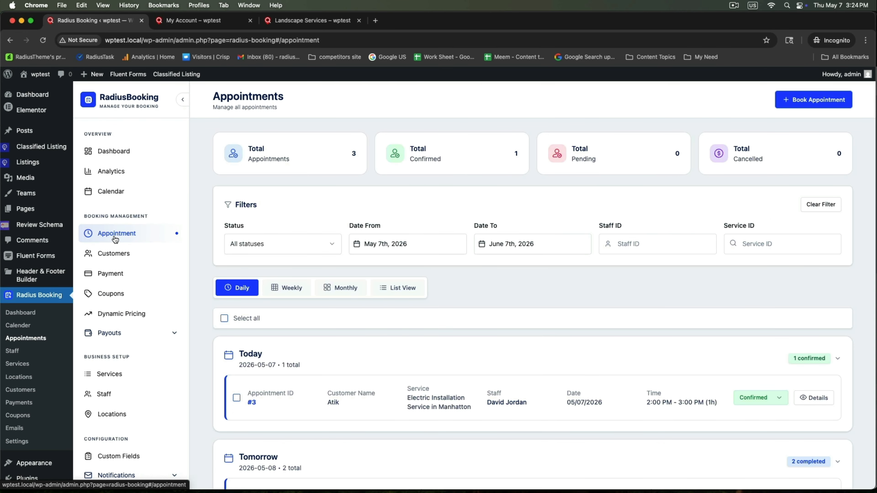
pyautogui.scroll(-4, 431, 369)
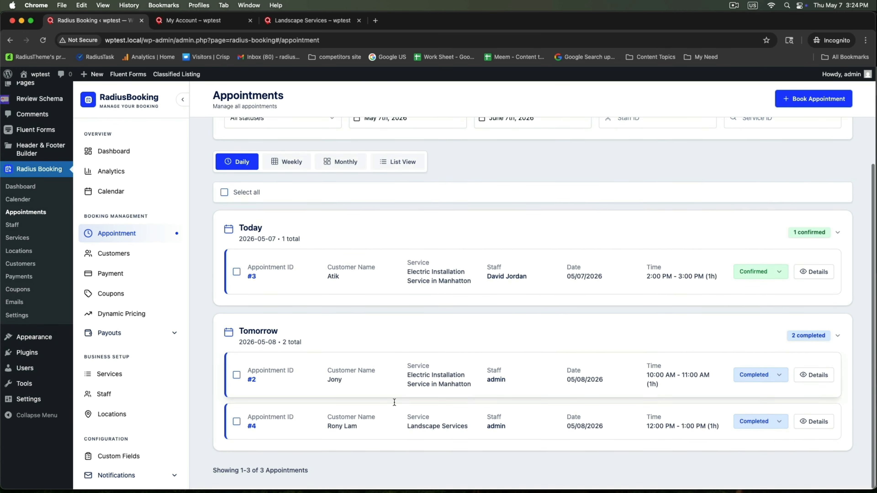
pyautogui.moveTo(328, 428); pyautogui.dragTo(657, 420)
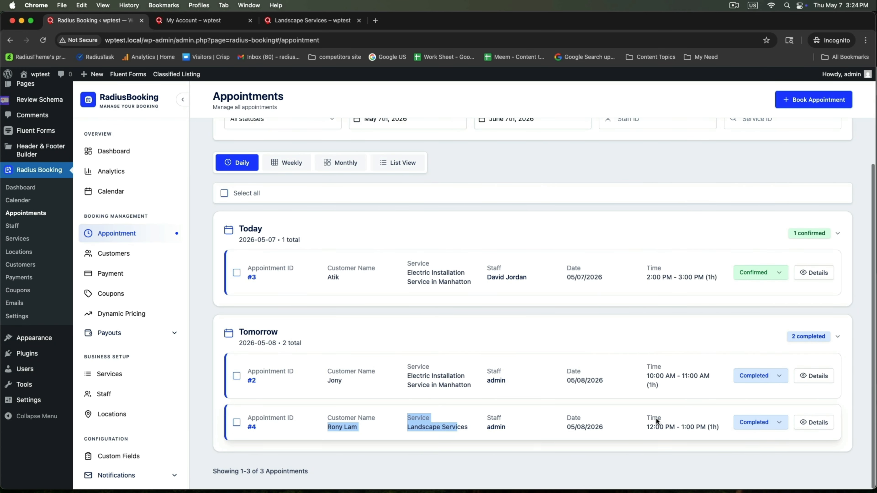
pyautogui.click(779, 425)
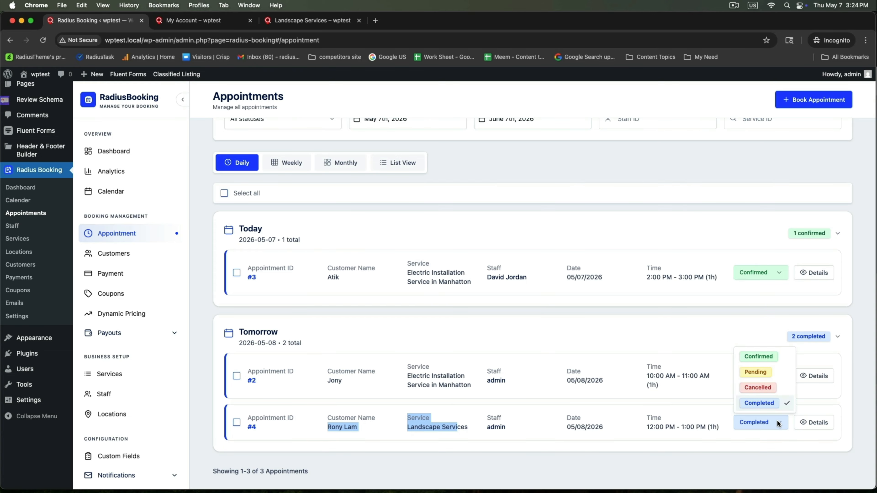
pyautogui.click(766, 357)
# Step: Mark appointment #4's $600 payment as Paid and return to My Account bookings
pyautogui.click(816, 422)
pyautogui.scroll(5, 524, 322)
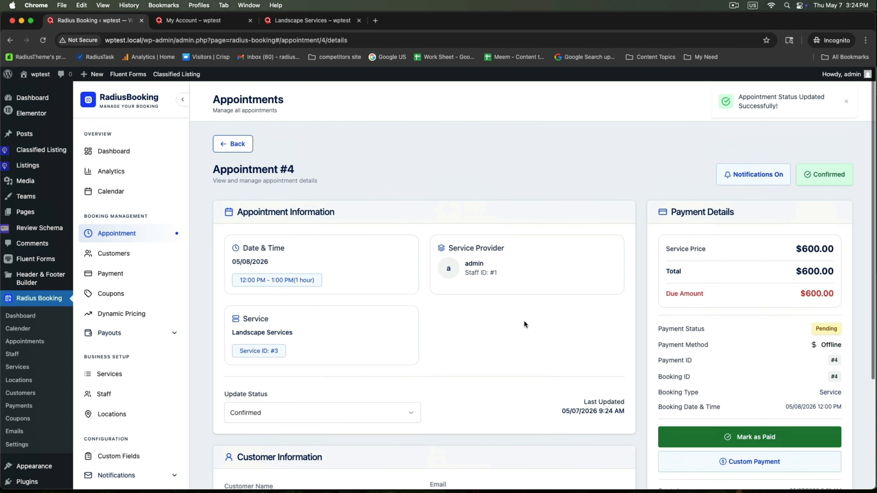
pyautogui.moveTo(468, 258); pyautogui.dragTo(507, 263)
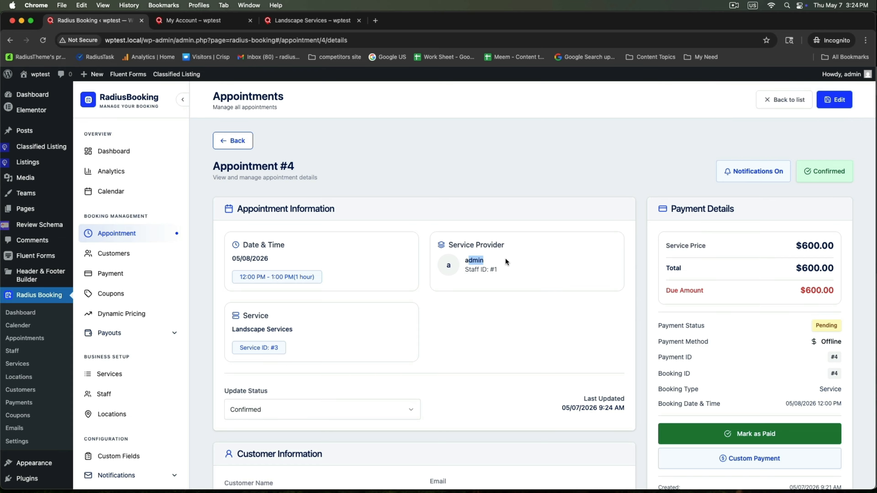
pyautogui.moveTo(221, 331); pyautogui.dragTo(324, 330)
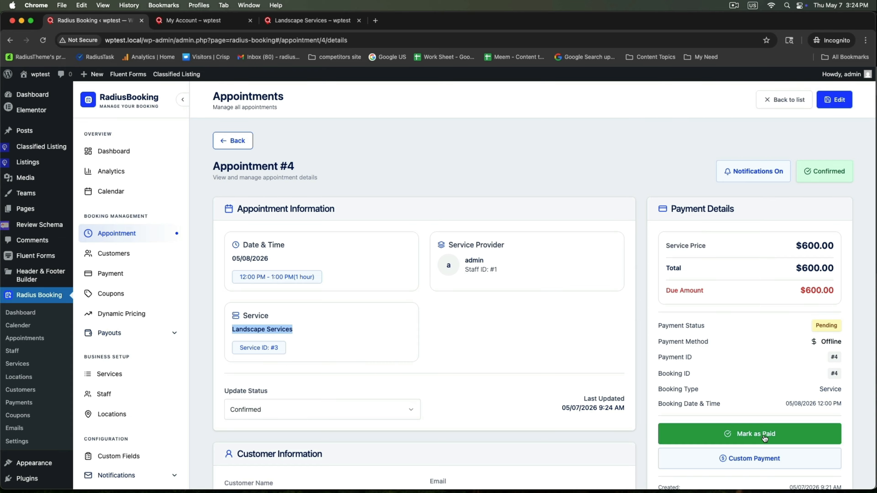
pyautogui.click(754, 432)
pyautogui.scroll(-5, 755, 435)
pyautogui.scroll(5, 754, 431)
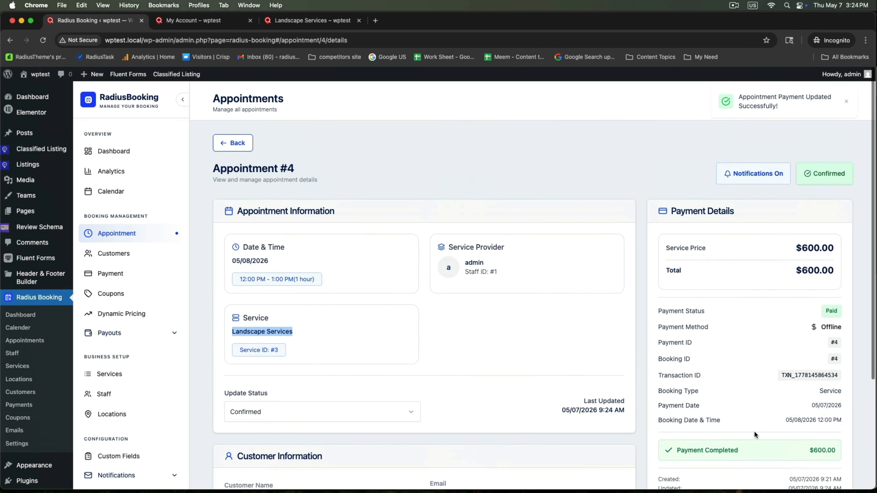
pyautogui.click(213, 24)
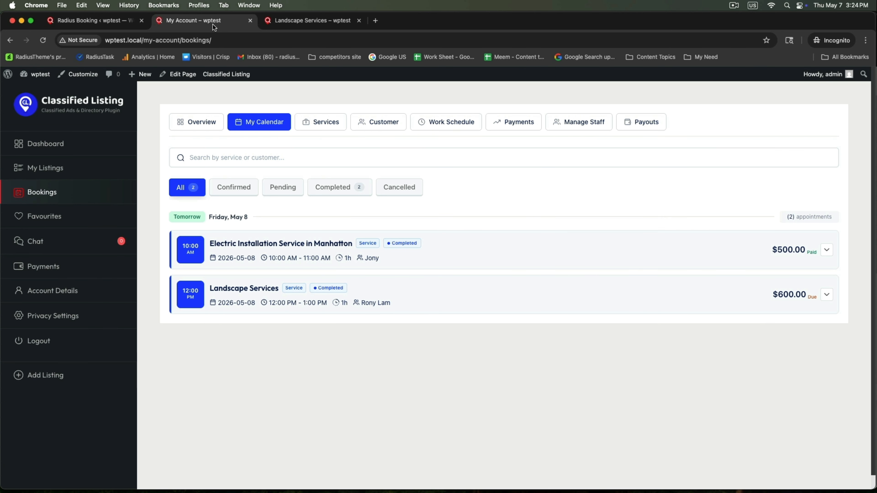
# Step: Review the $1,100.00 total earnings, the services list, and the commissions on the $600 and $500 payments
pyautogui.click(197, 123)
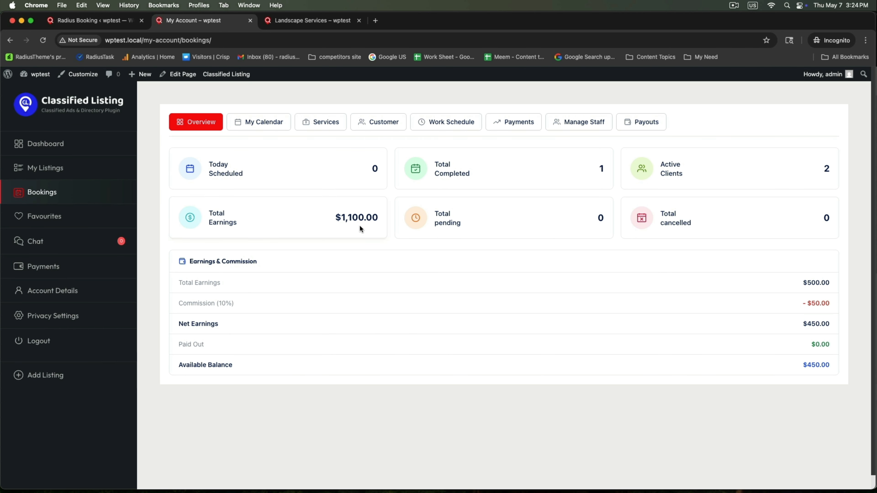
pyautogui.moveTo(329, 216); pyautogui.dragTo(381, 215)
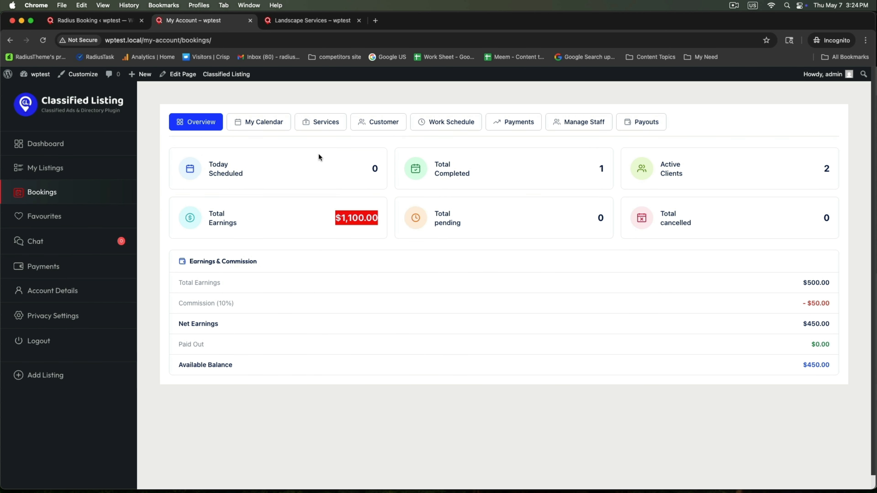
pyautogui.click(319, 123)
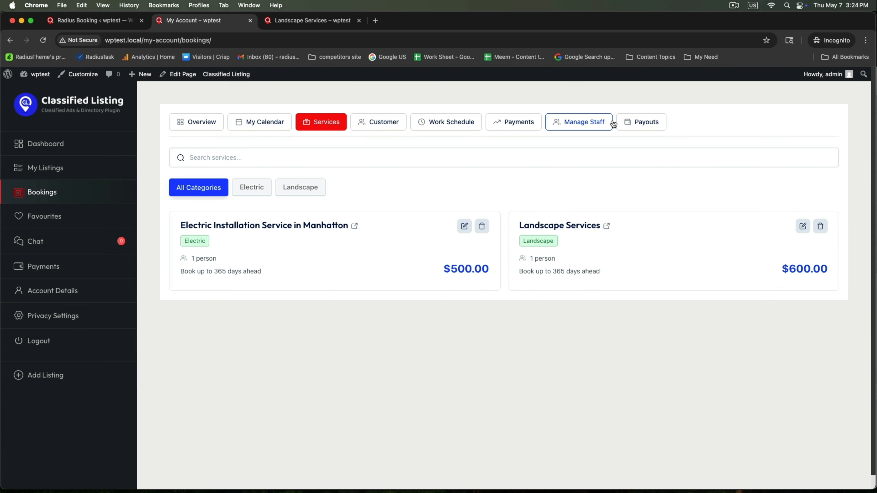
pyautogui.click(529, 124)
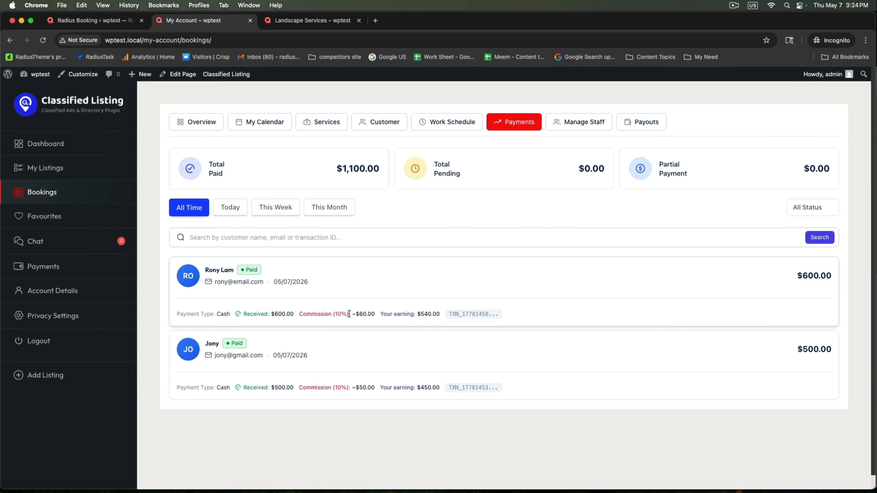
pyautogui.moveTo(306, 313); pyautogui.dragTo(349, 314)
pyautogui.moveTo(303, 387); pyautogui.dragTo(356, 389)
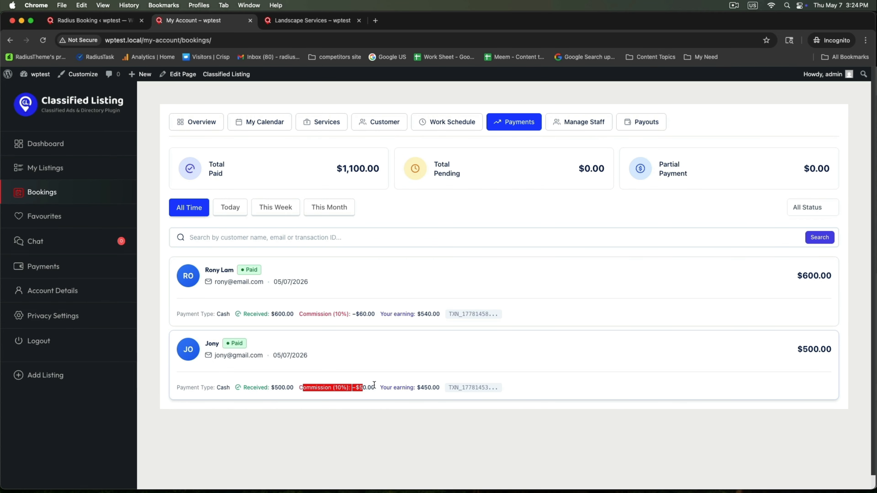
# Step: Check the payouts summary: $1,100.00 total, $990.00 available after 10% ($110.00) commission, and open the payout request form
pyautogui.click(633, 126)
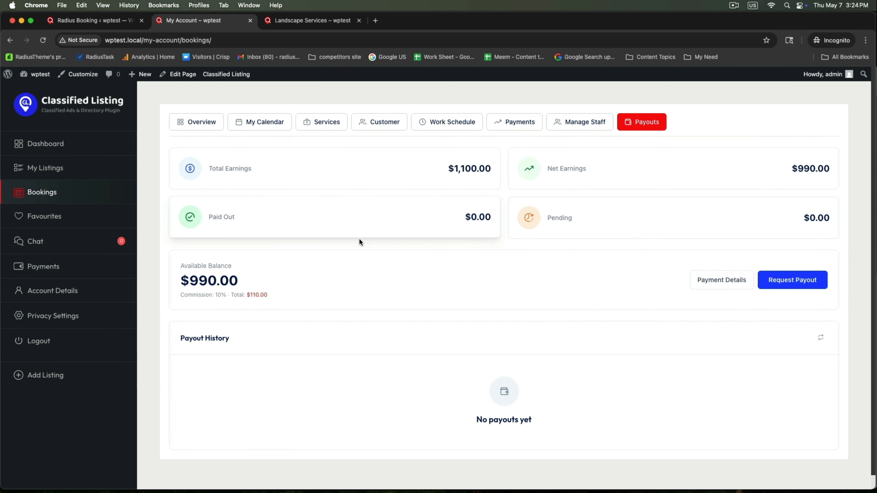
pyautogui.moveTo(448, 169); pyautogui.dragTo(497, 170)
pyautogui.moveTo(776, 169); pyautogui.dragTo(834, 170)
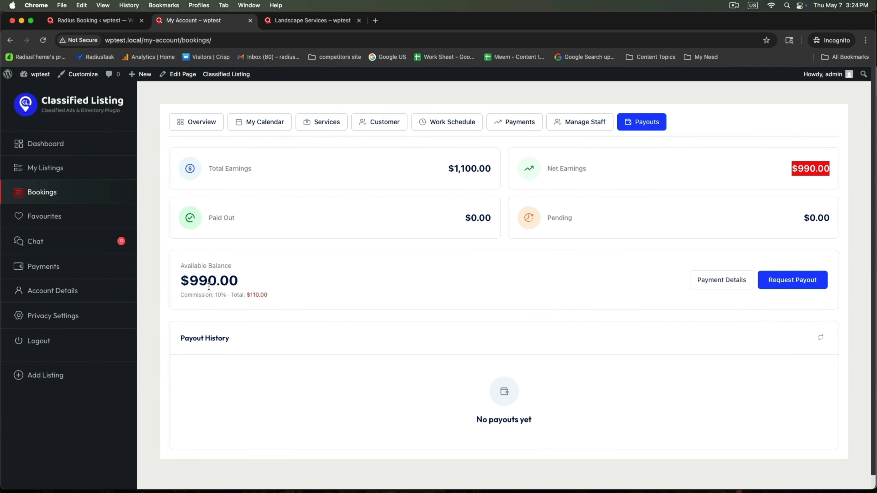
pyautogui.moveTo(176, 281); pyautogui.dragTo(268, 283)
pyautogui.click(346, 284)
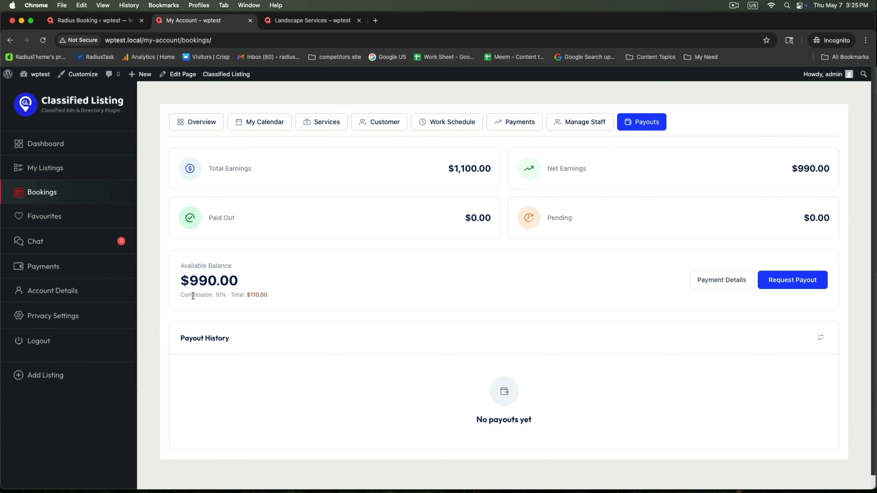
pyautogui.moveTo(183, 295); pyautogui.dragTo(273, 296)
pyautogui.click(376, 293)
pyautogui.click(789, 278)
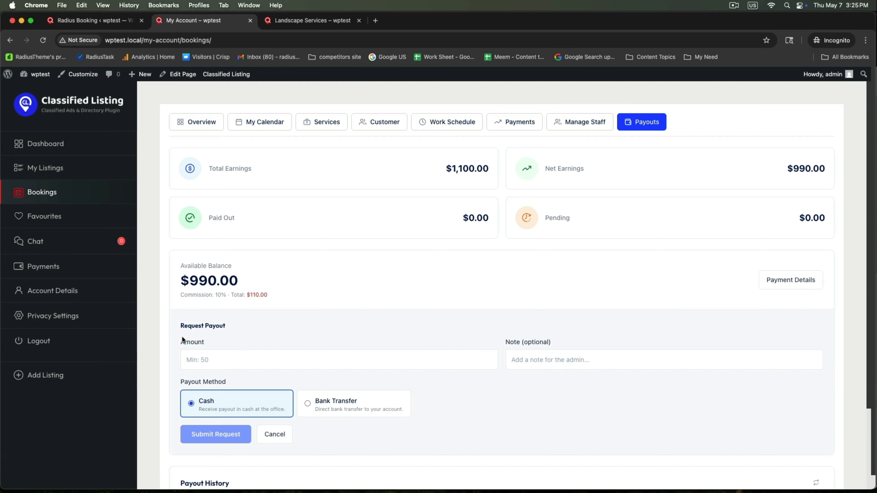
# Step: Enter 200 as the payout amount with Cash kept as the method, leaving the note next
pyautogui.moveTo(181, 326); pyautogui.dragTo(211, 346)
pyautogui.click(222, 359)
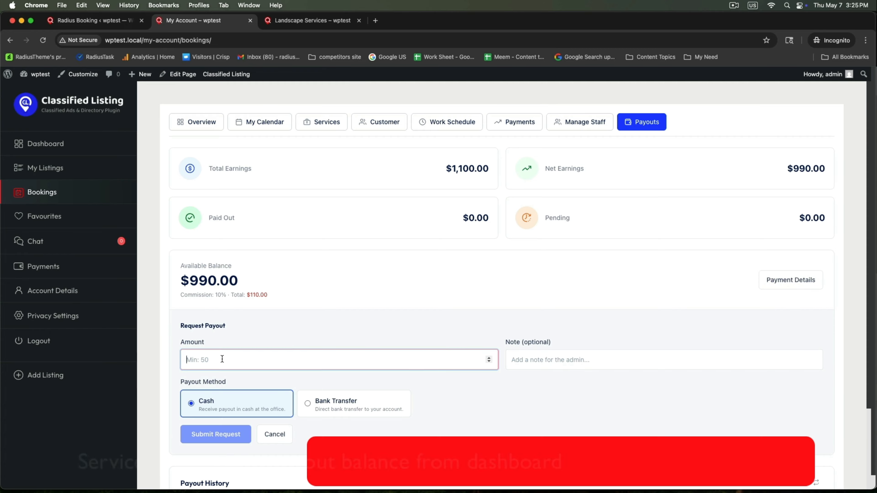
pyautogui.write('200')
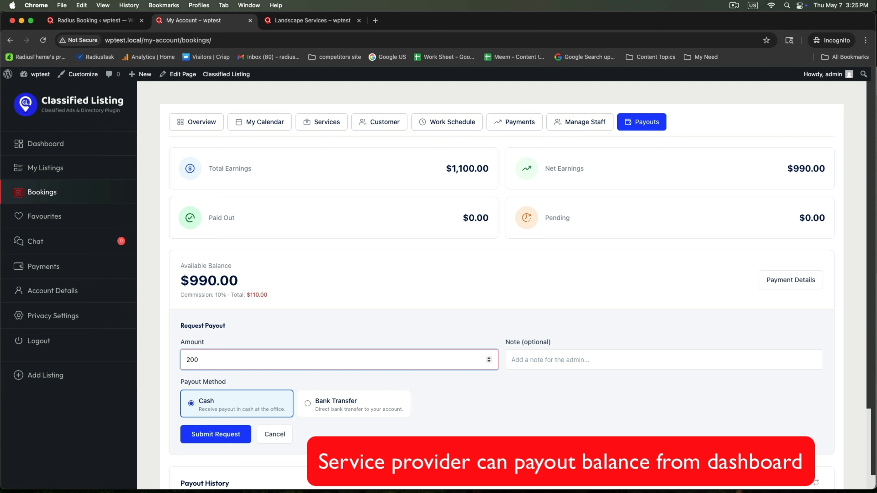
pyautogui.click(572, 361)
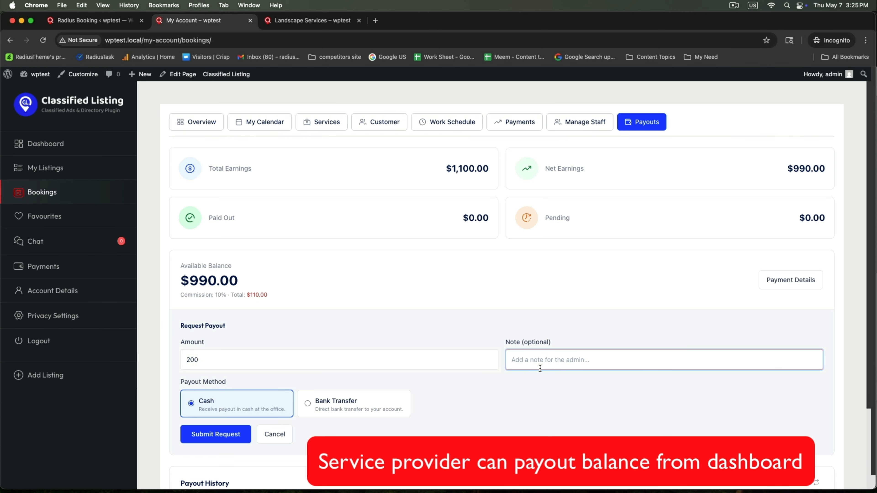
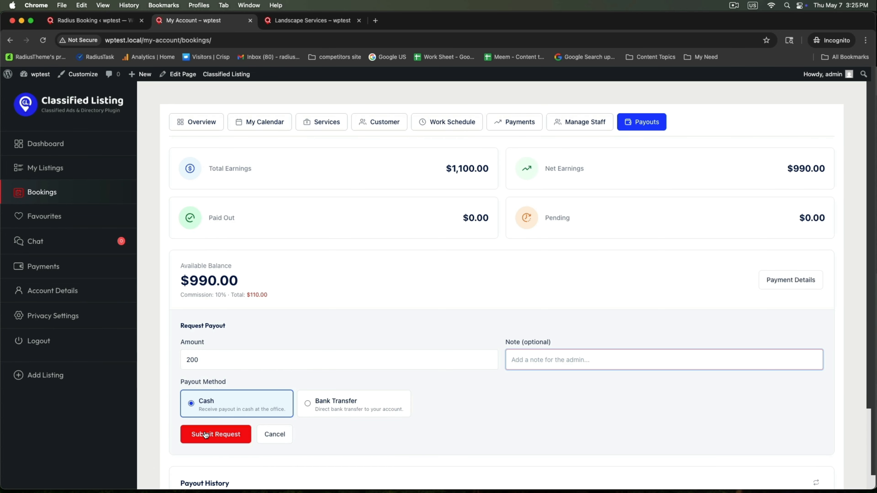
# Step: Submit the $200 cash payout request and confirm it shows Pending with $790.00 available
pyautogui.scroll(-3, 206, 434)
pyautogui.click(217, 371)
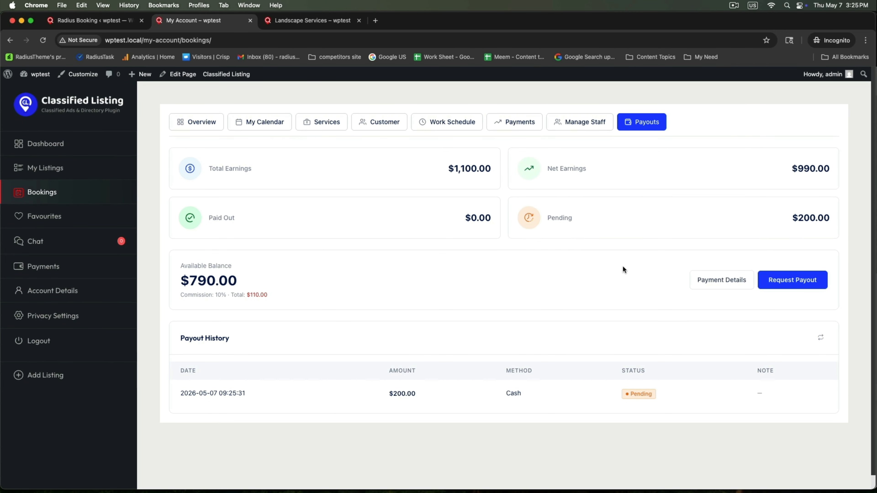
pyautogui.scroll(-1, 615, 289)
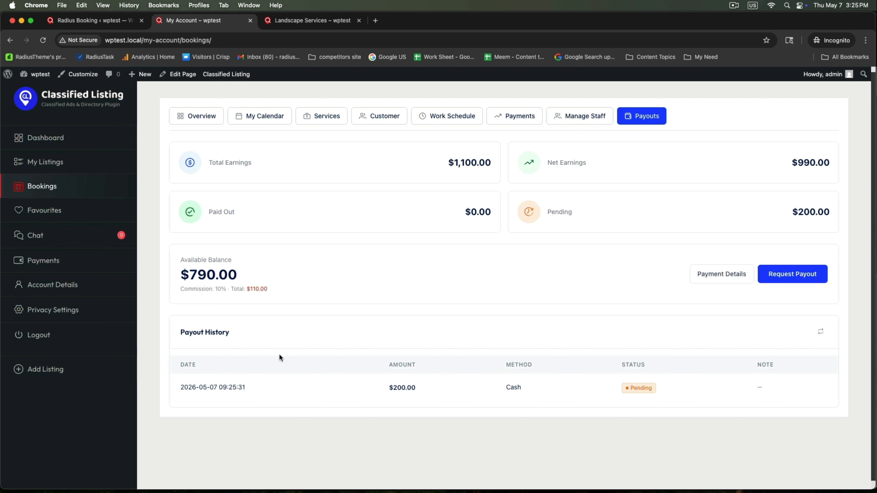
pyautogui.click(109, 22)
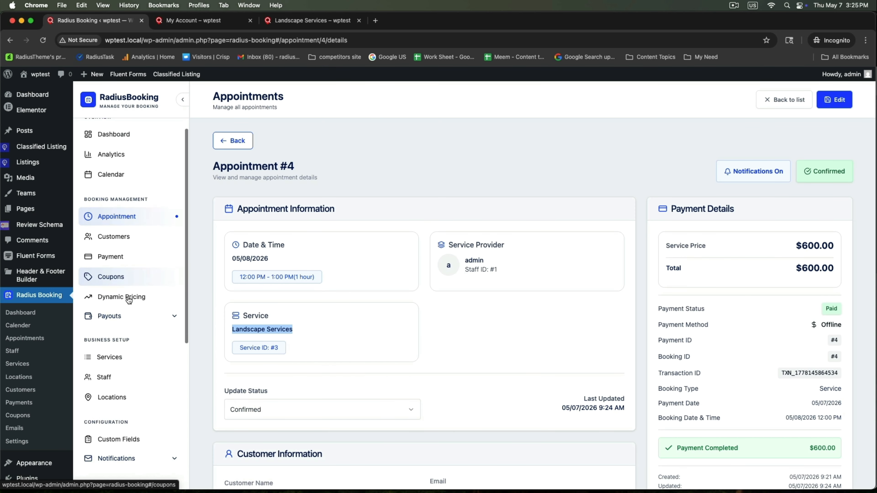
# Step: Find payout #1 ($200.00, Pending) in All Payouts and open its details
pyautogui.scroll(-3, 100, 234)
pyautogui.click(100, 232)
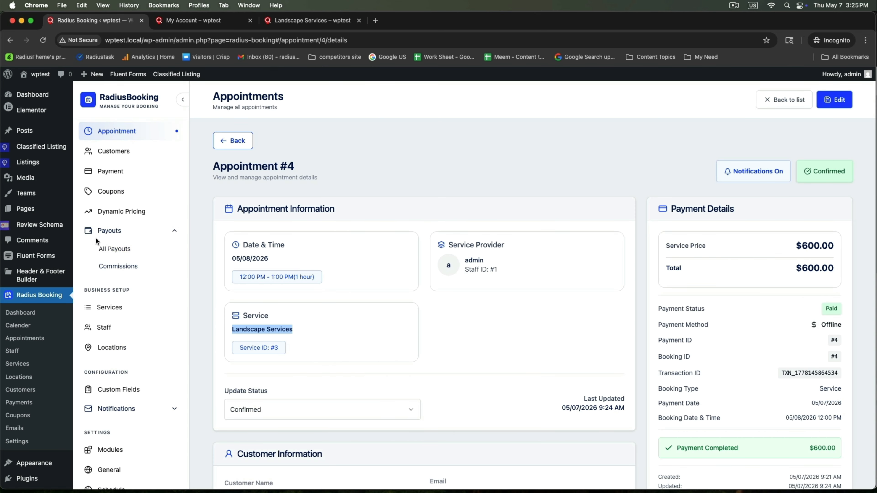
pyautogui.click(108, 250)
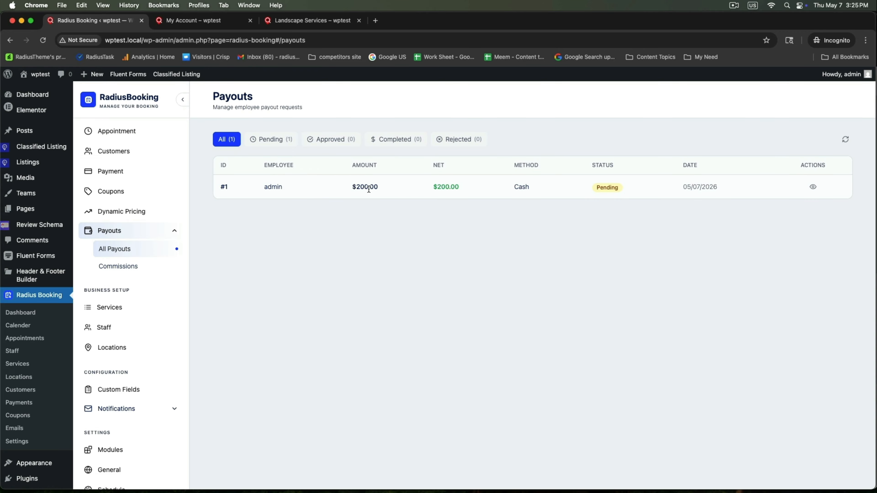
pyautogui.moveTo(346, 188); pyautogui.dragTo(393, 189)
pyautogui.moveTo(566, 189); pyautogui.dragTo(628, 190)
pyautogui.click(813, 187)
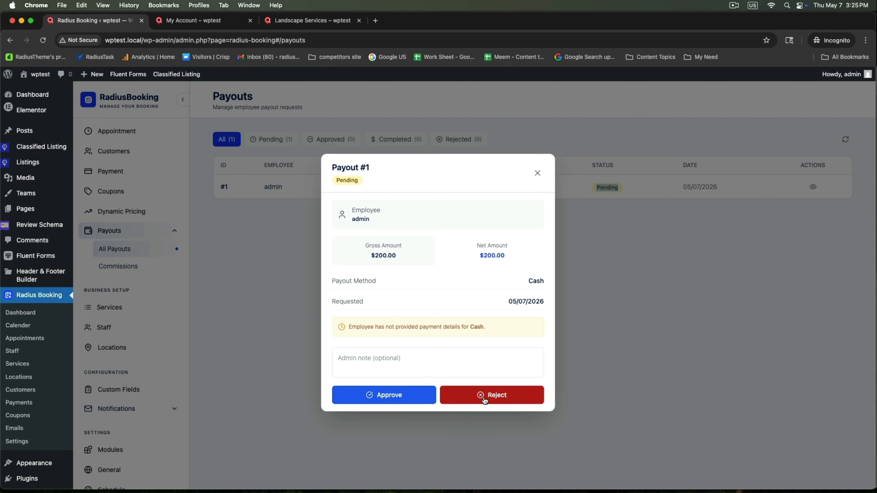
# Step: Add the admin note 'Thanks, Payments Done' and confirm approval of payout #1
pyautogui.click(357, 359)
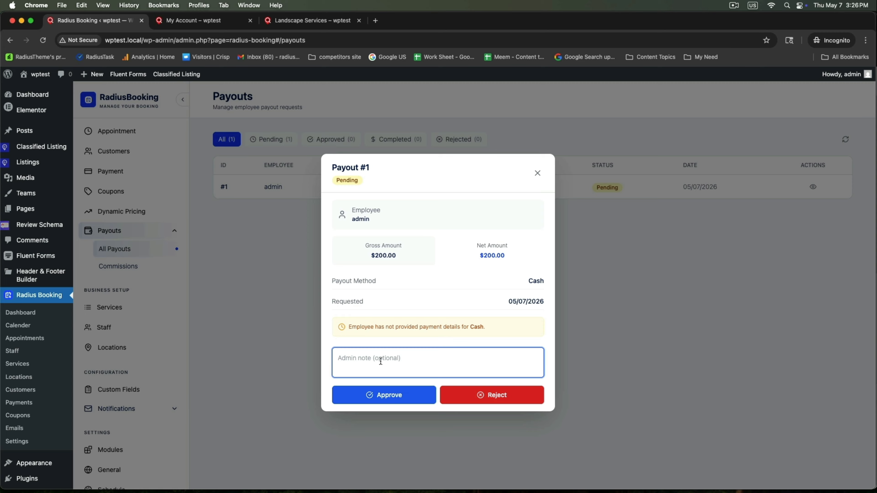
pyautogui.write('Thanks, Payments Done')
pyautogui.click(361, 398)
pyautogui.click(365, 393)
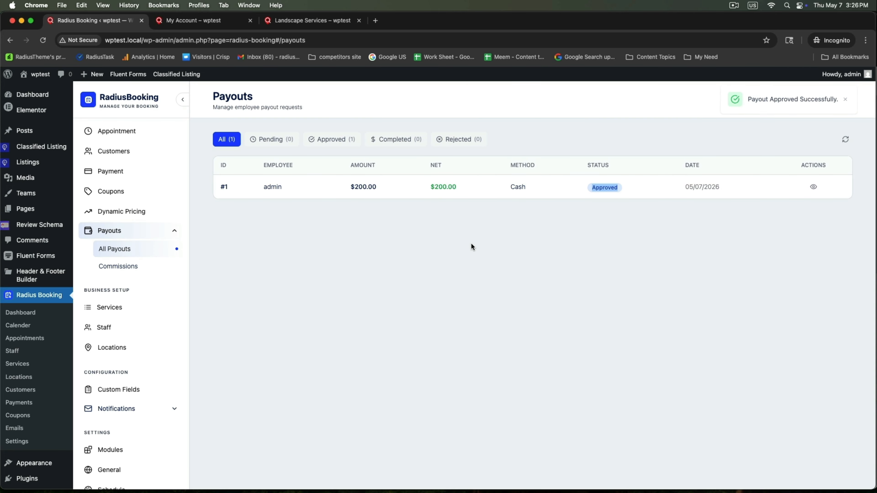
# Step: Reload the provider's account dashboard and show its Payouts section
pyautogui.click(235, 25)
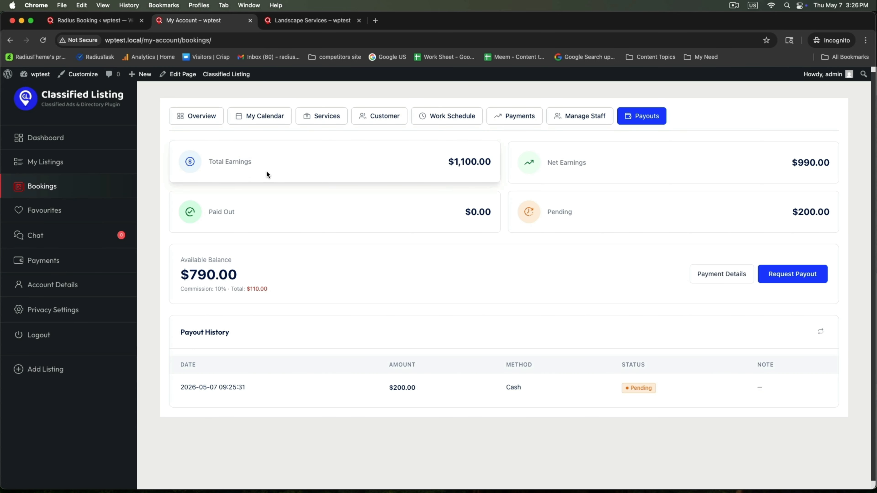
pyautogui.rightClick(157, 168)
pyautogui.click(178, 193)
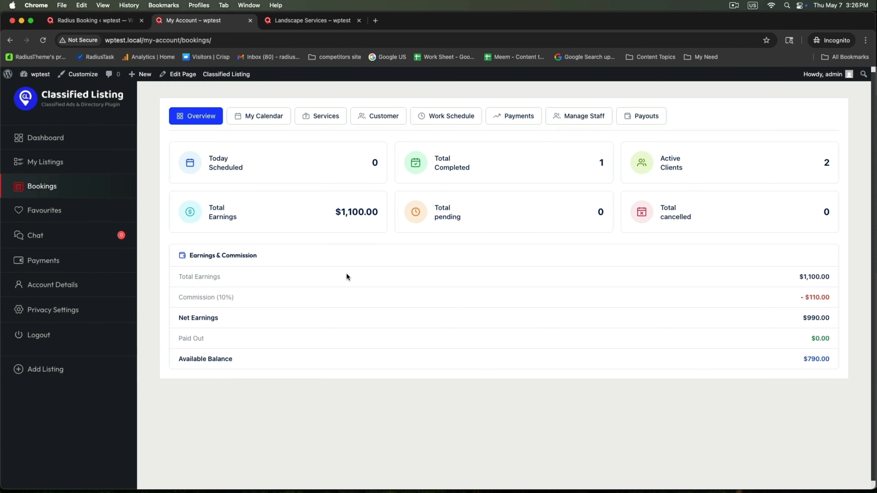
pyautogui.click(646, 121)
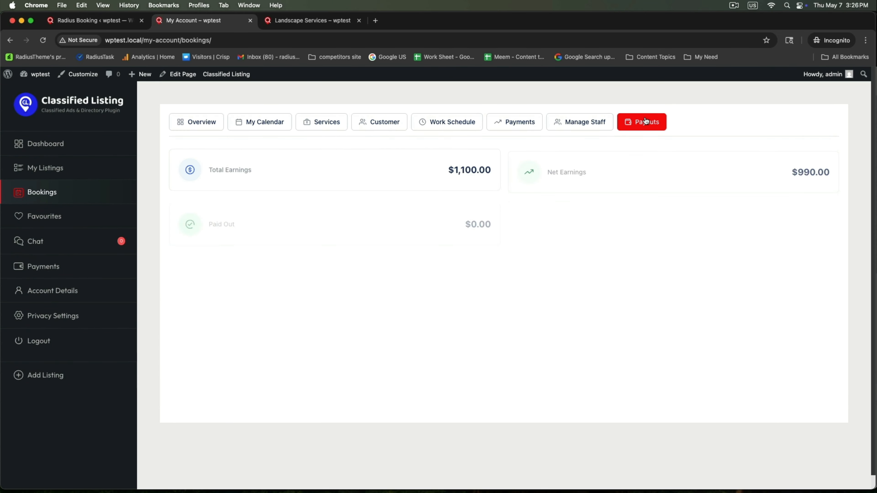
# Step: Verify the $200.00 payout is Approved and $790.00 remains available
pyautogui.doubleClick(382, 394)
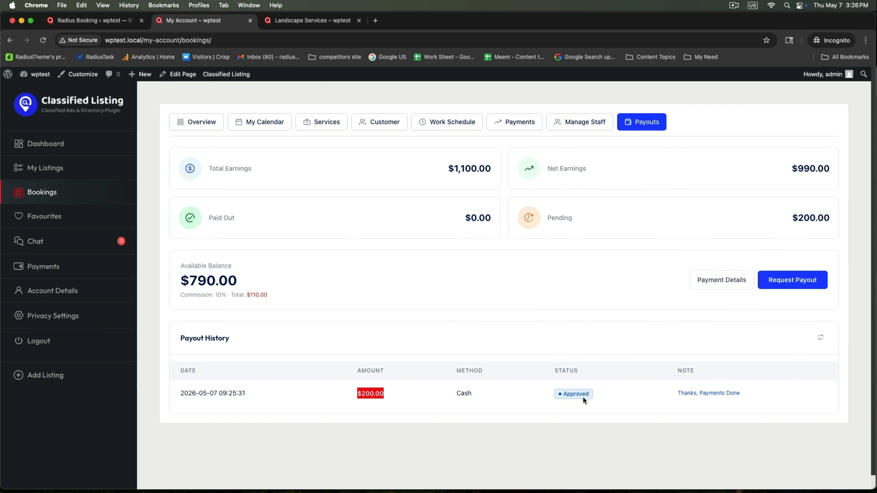
pyautogui.moveTo(556, 395); pyautogui.dragTo(625, 393)
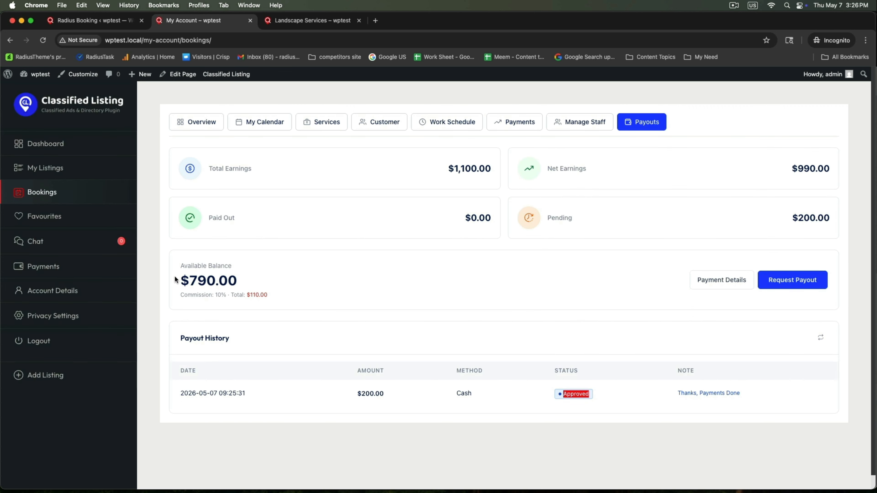
pyautogui.doubleClick(209, 281)
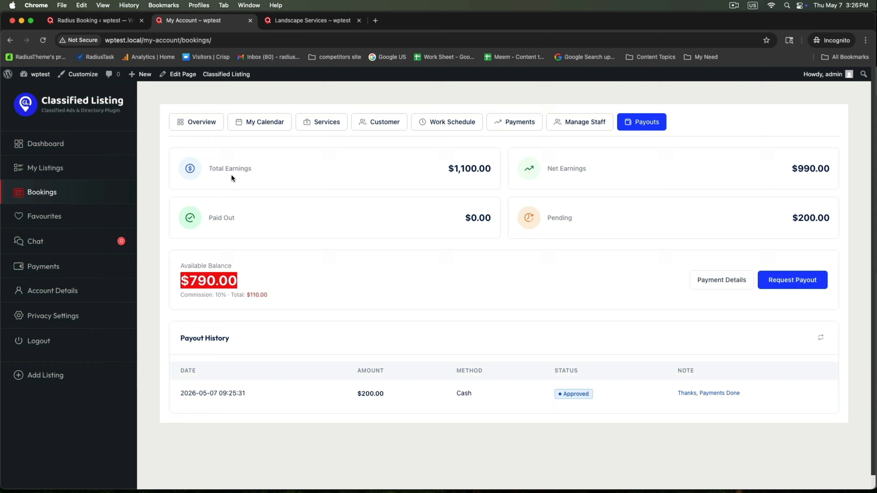
pyautogui.click(107, 23)
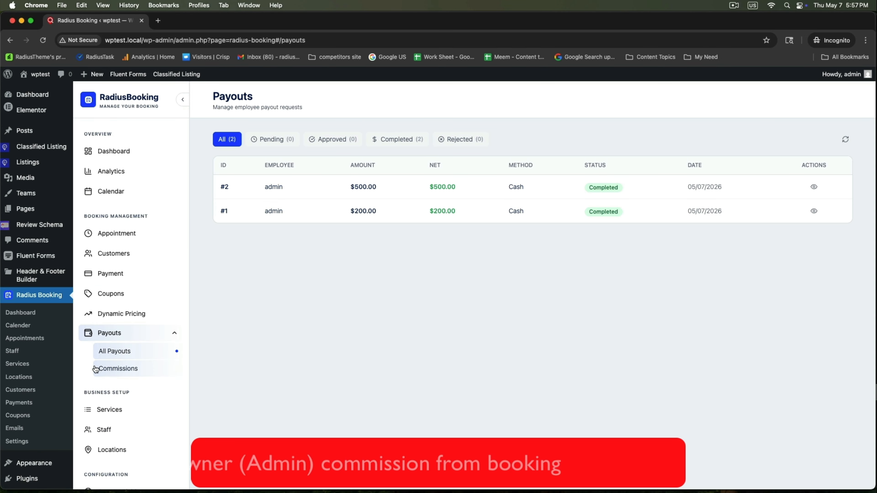
# Step: Review the Commissions page: $160.00 commission income and the booking amount column
pyautogui.click(96, 369)
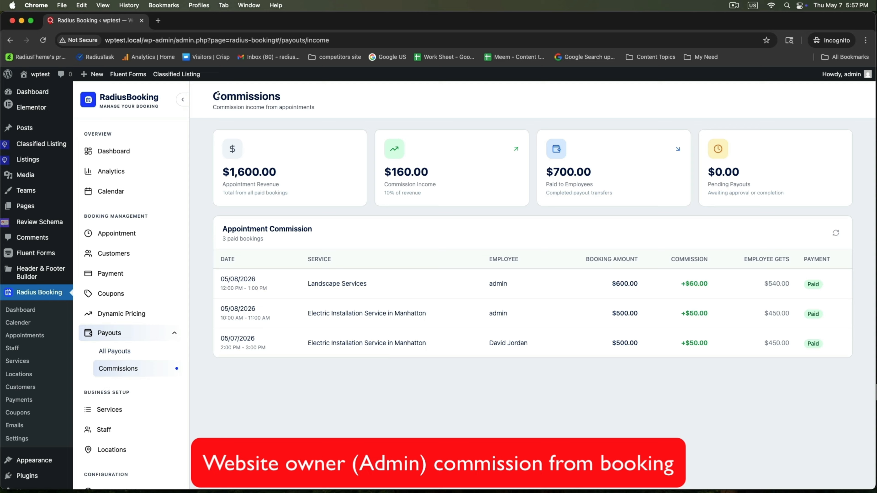
pyautogui.moveTo(214, 97); pyautogui.dragTo(280, 96)
pyautogui.click(325, 105)
pyautogui.moveTo(383, 185); pyautogui.dragTo(450, 186)
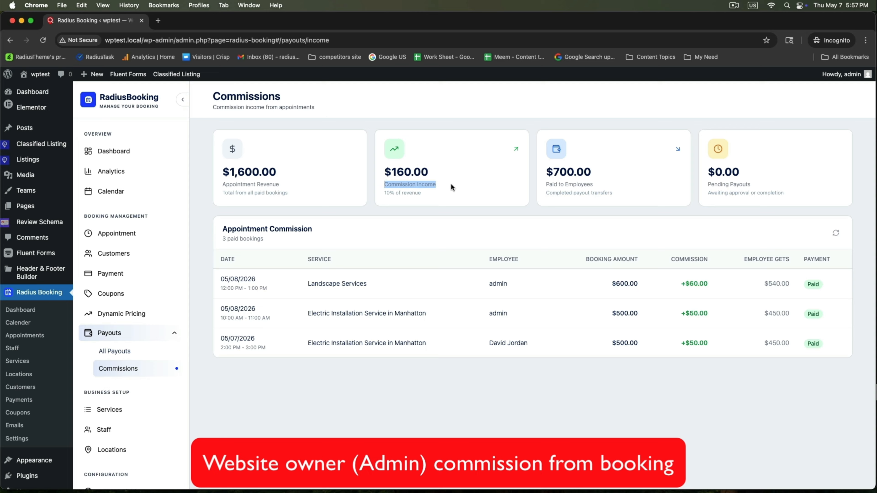
pyautogui.click(401, 188)
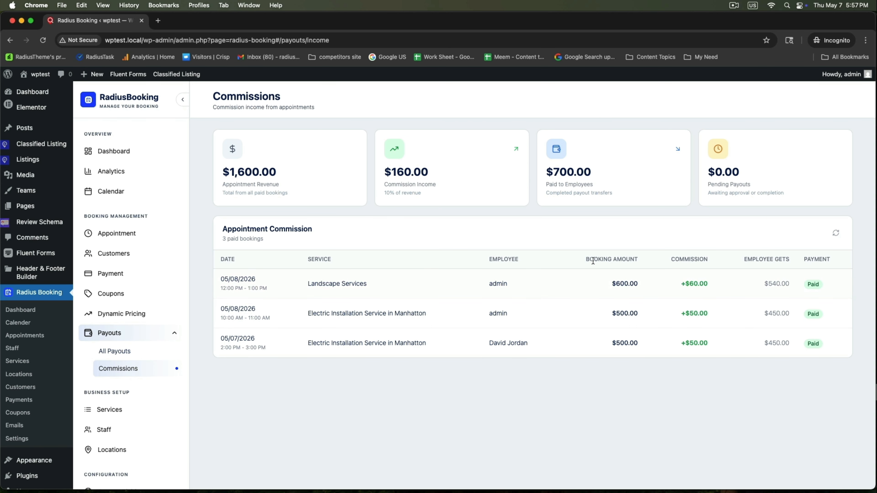
pyautogui.moveTo(593, 261); pyautogui.dragTo(709, 261)
pyautogui.click(718, 333)
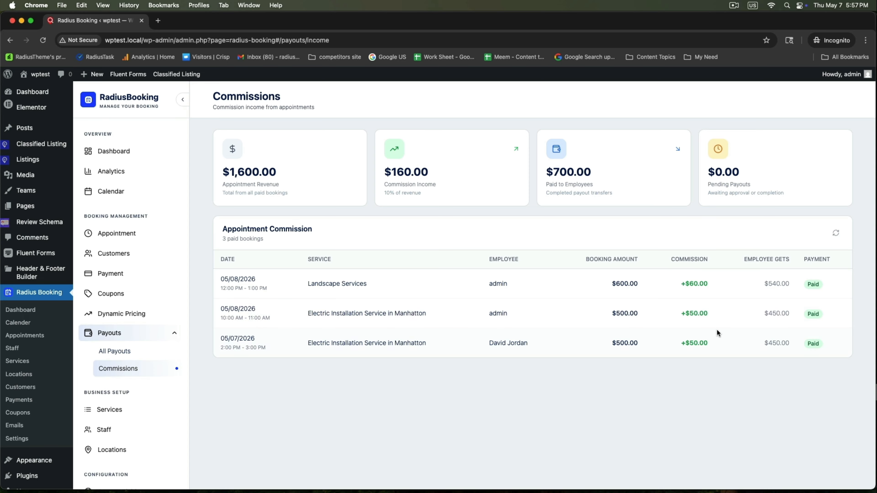